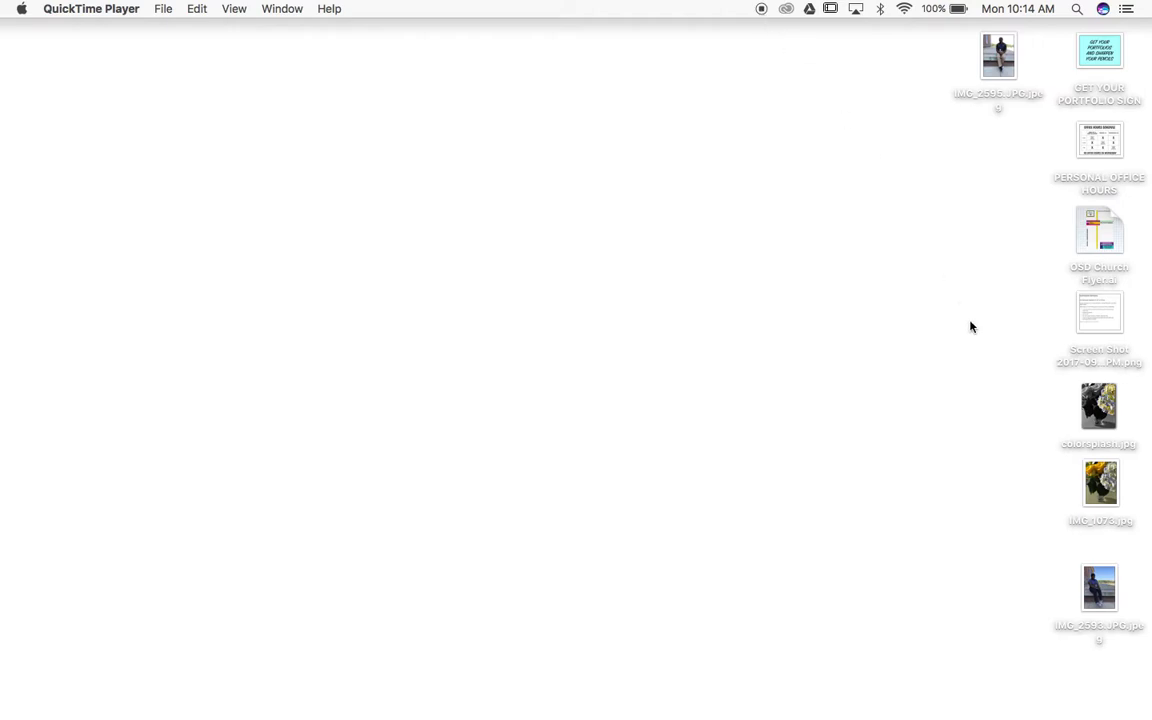
- Open IMG_1073.jpg and colorsplash.jpg side by side to compare the original with the color splash version, and close both
{"action": "left_click", "coordinate": [1108, 477]}
{"action": "double_click", "coordinate": [1108, 477]}
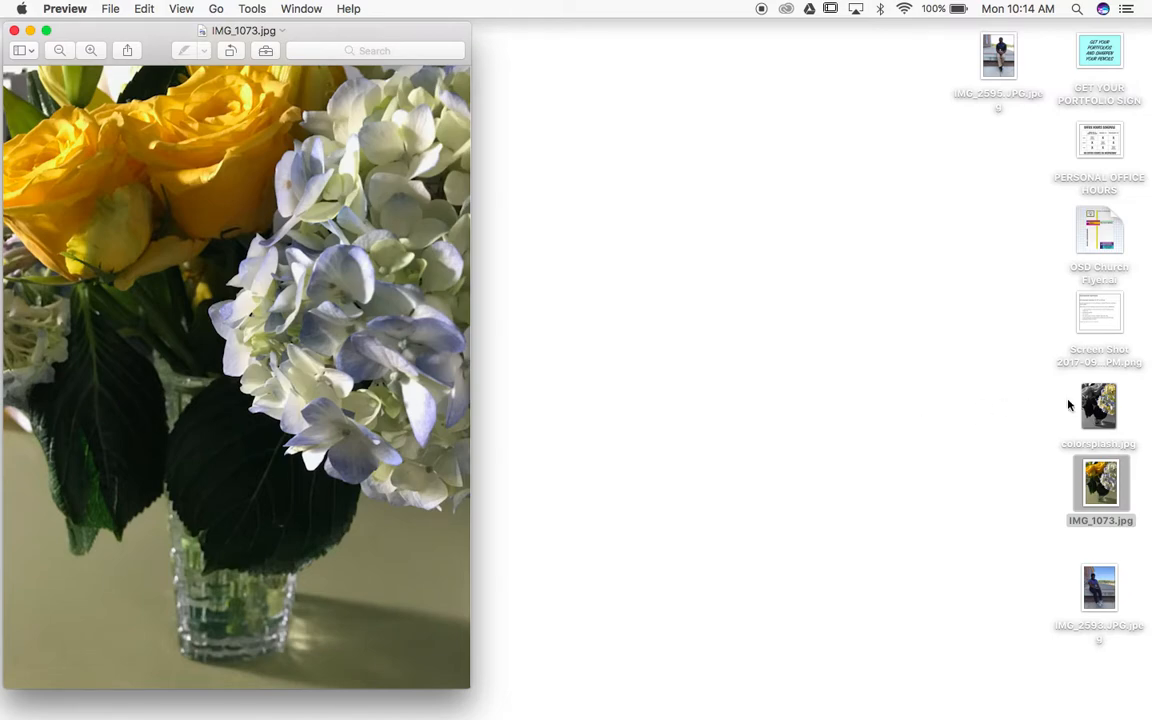
{"action": "double_click", "coordinate": [1101, 408]}
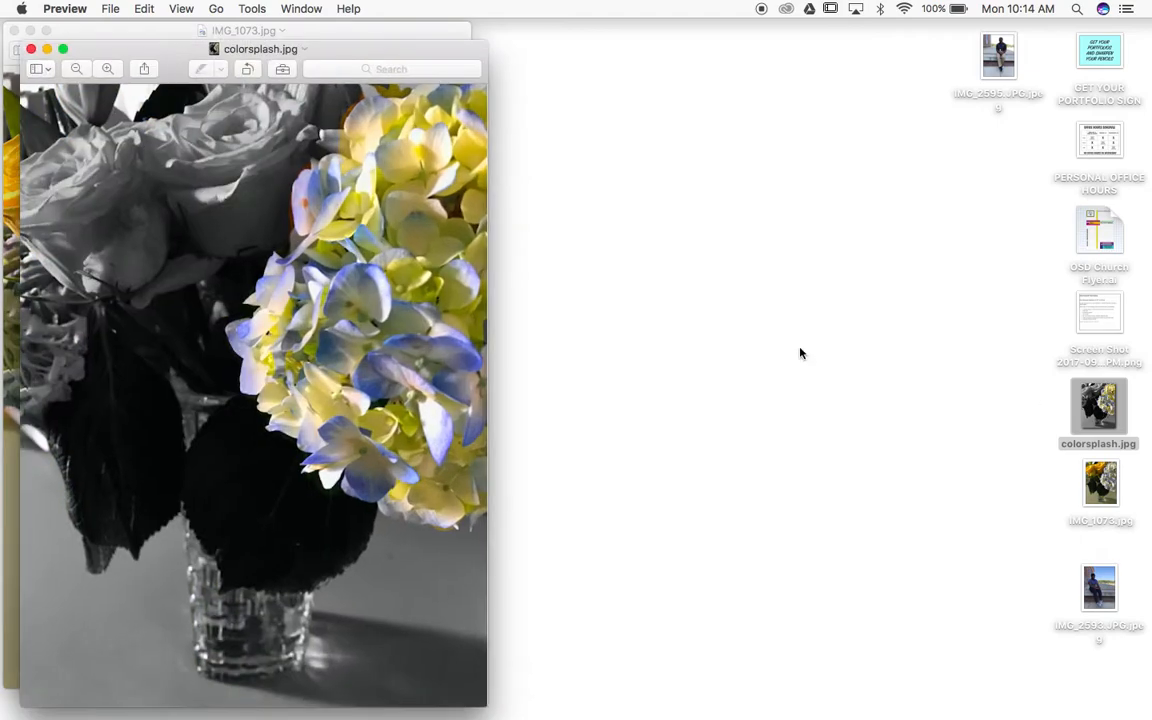
{"action": "left_click_drag", "start_coordinate": [160, 38], "coordinate": [618, 26]}
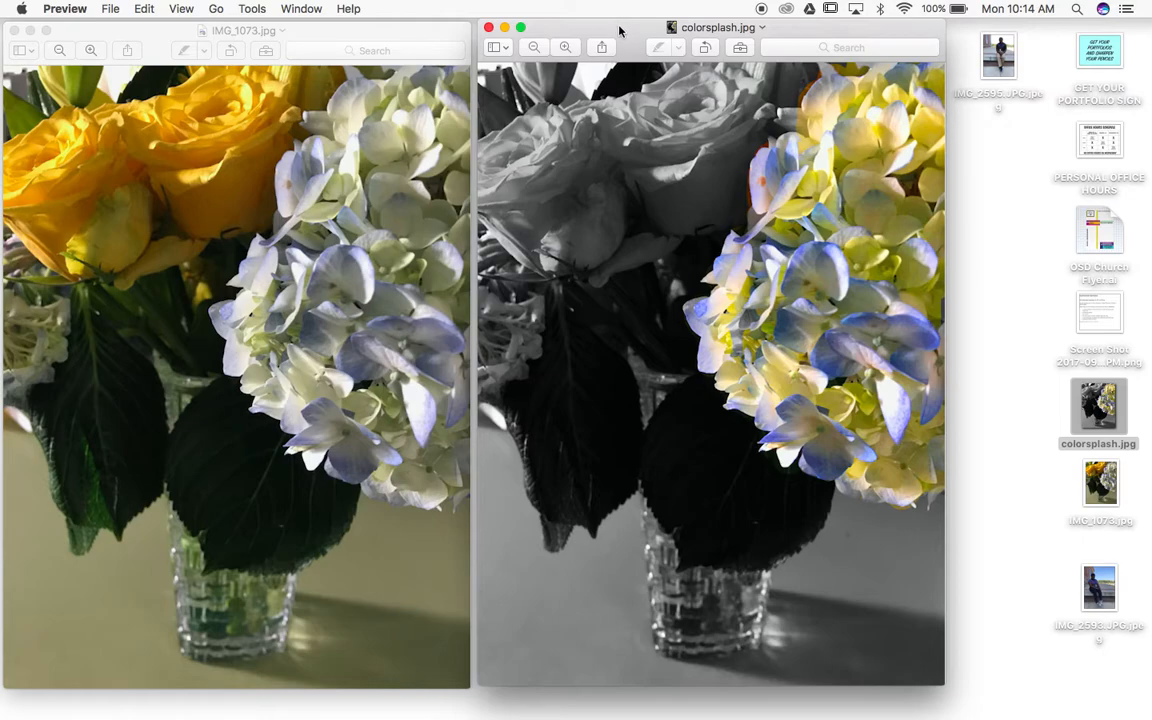
{"action": "left_click_drag", "start_coordinate": [618, 26], "coordinate": [619, 34]}
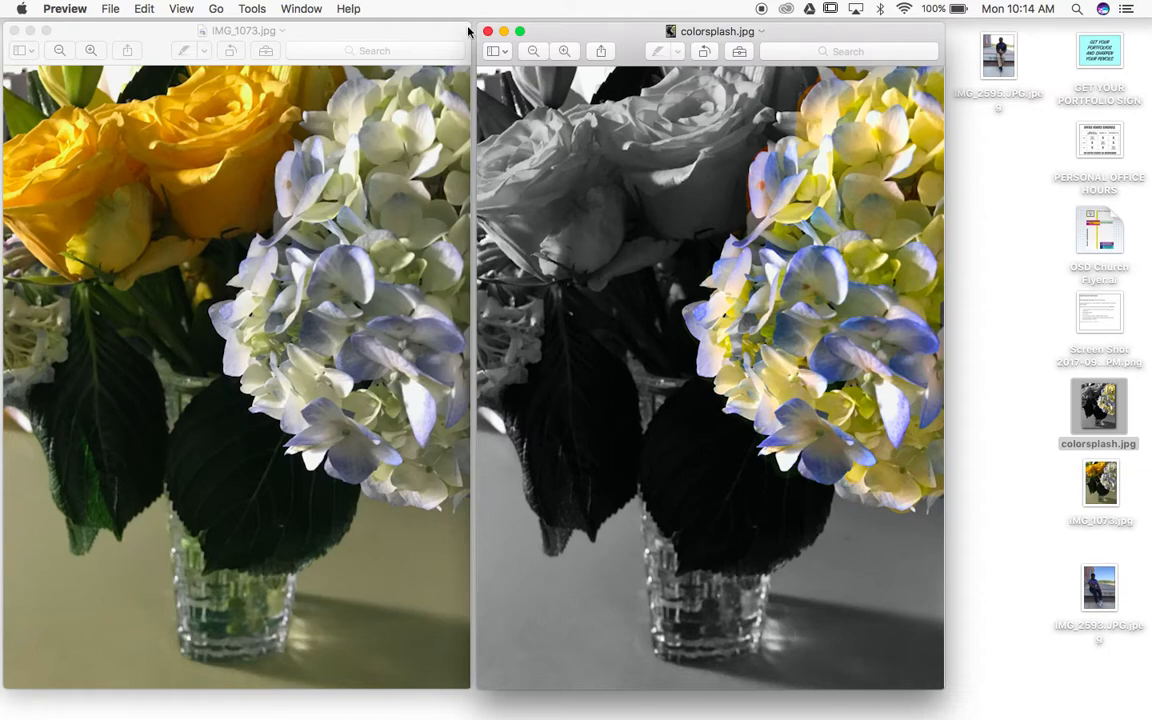
{"action": "key", "text": "super+w"}
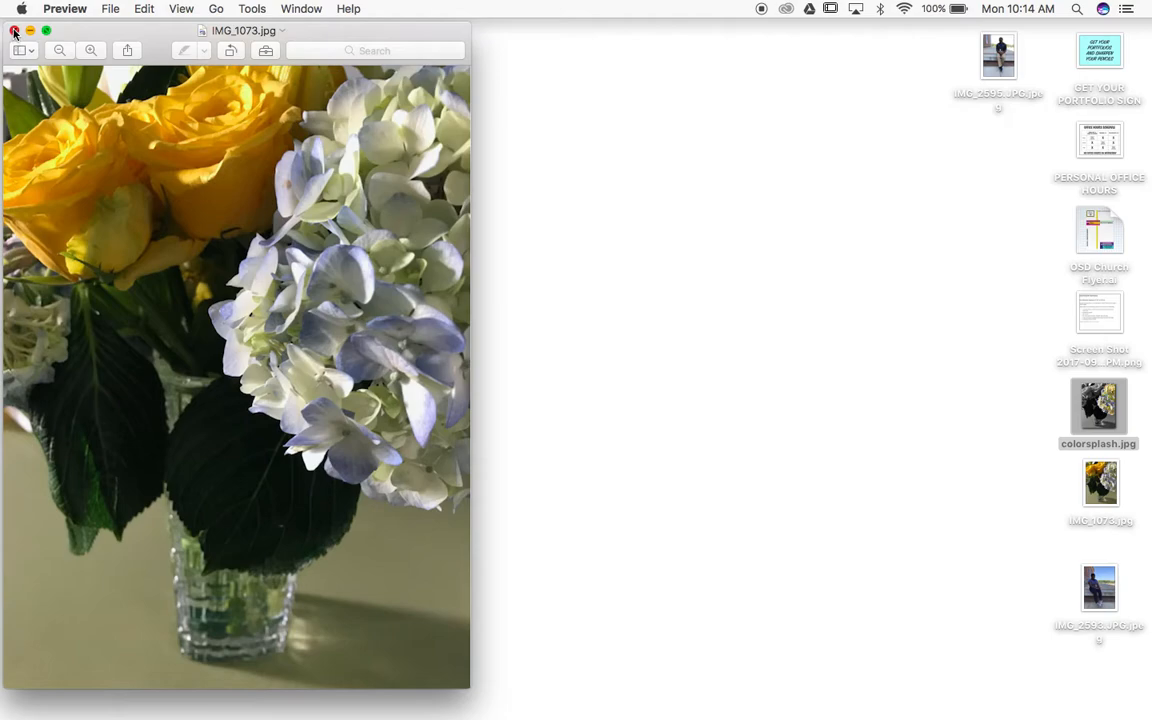
{"action": "left_click", "coordinate": [14, 30]}
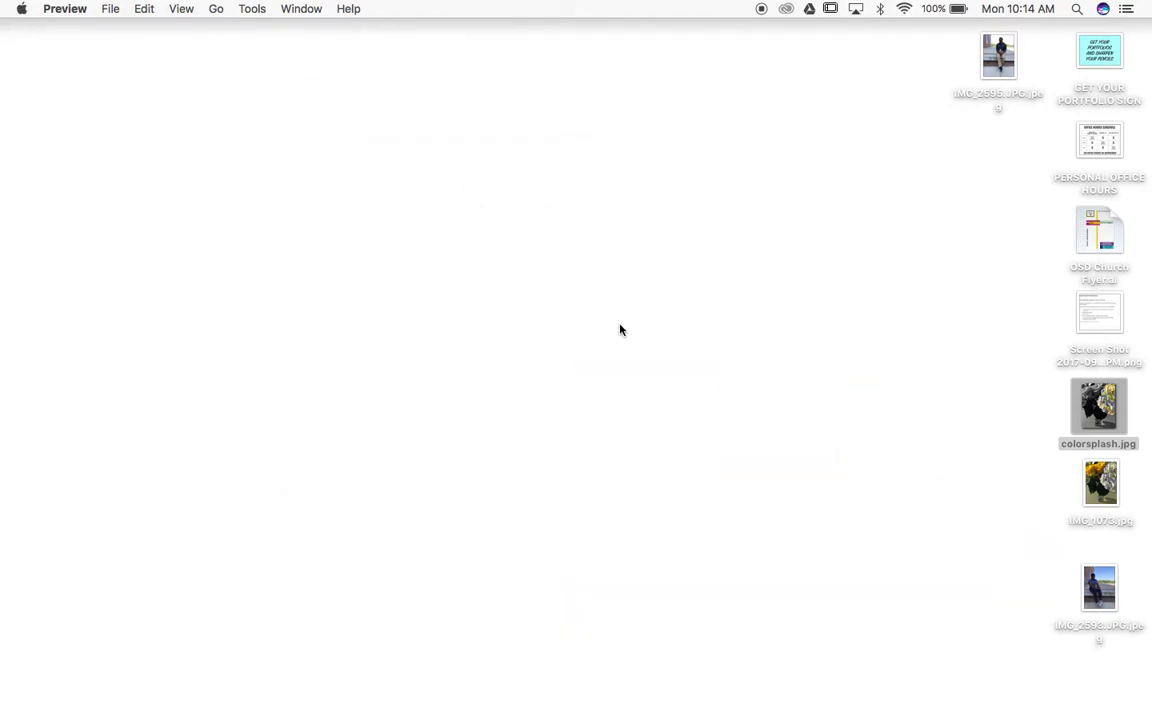
- Open the desktop photos IMG_2595.JPG.jpeg and IMG_2593.JPG.jpeg together in Photoshop
{"action": "left_click", "coordinate": [997, 74]}
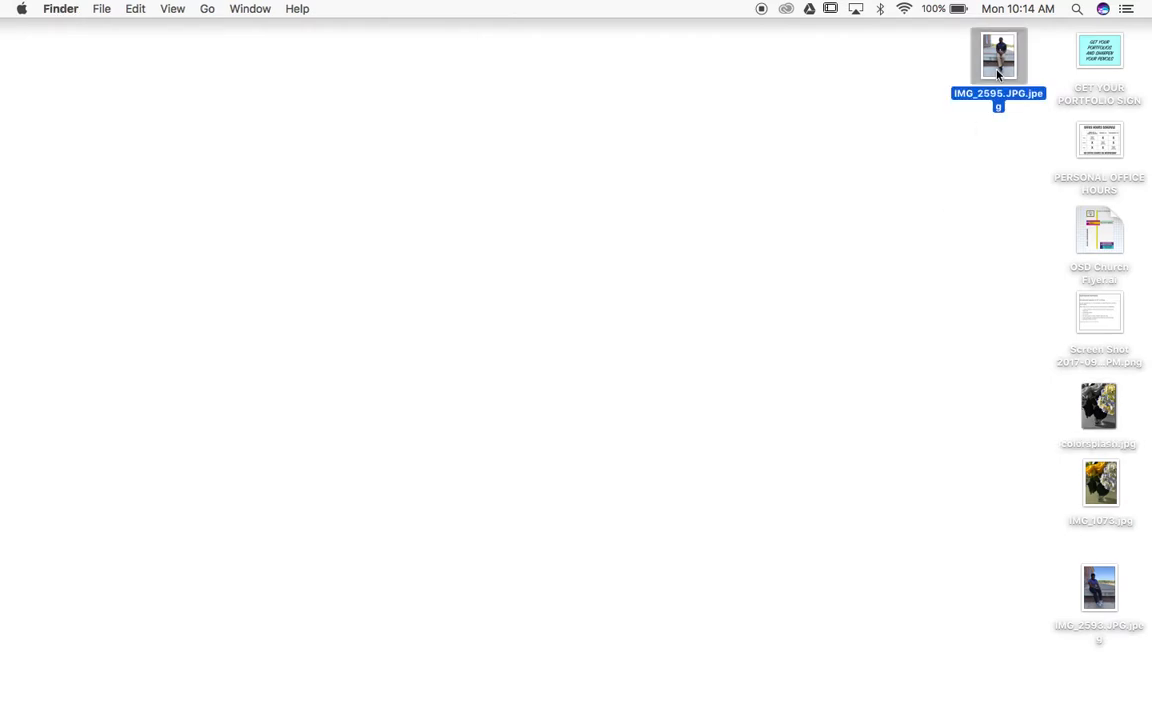
{"action": "left_click", "coordinate": [1100, 588], "text": "super"}
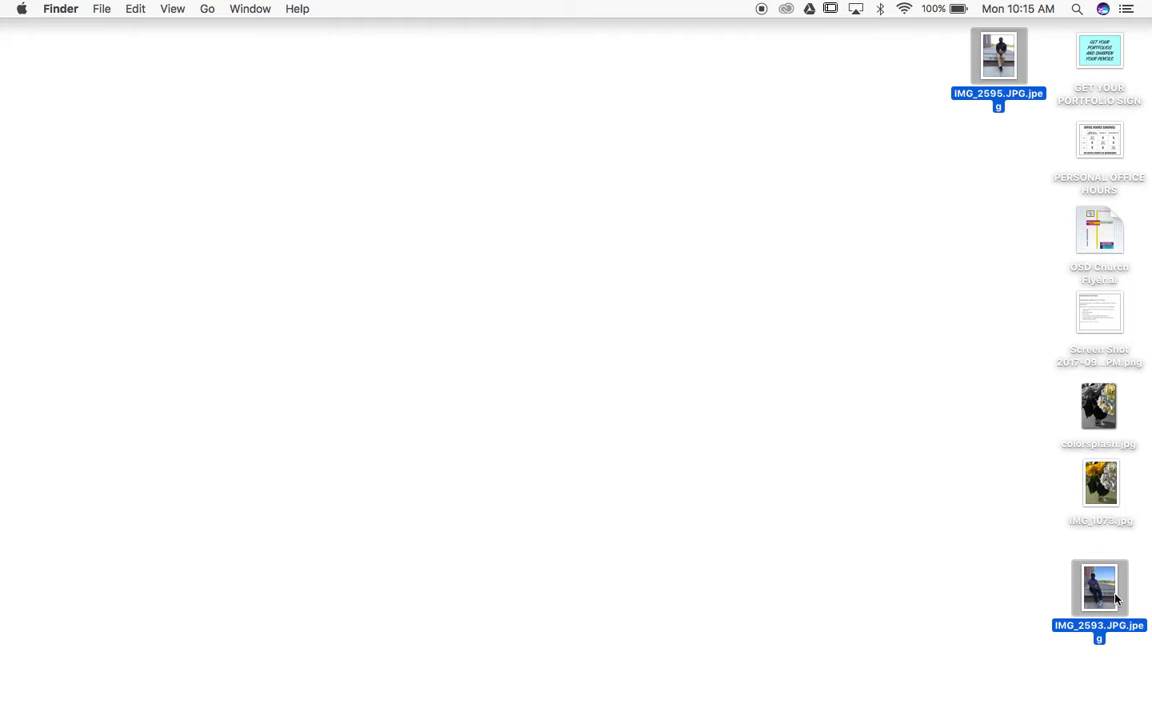
{"action": "left_click_drag", "start_coordinate": [1100, 590], "coordinate": [617, 681]}
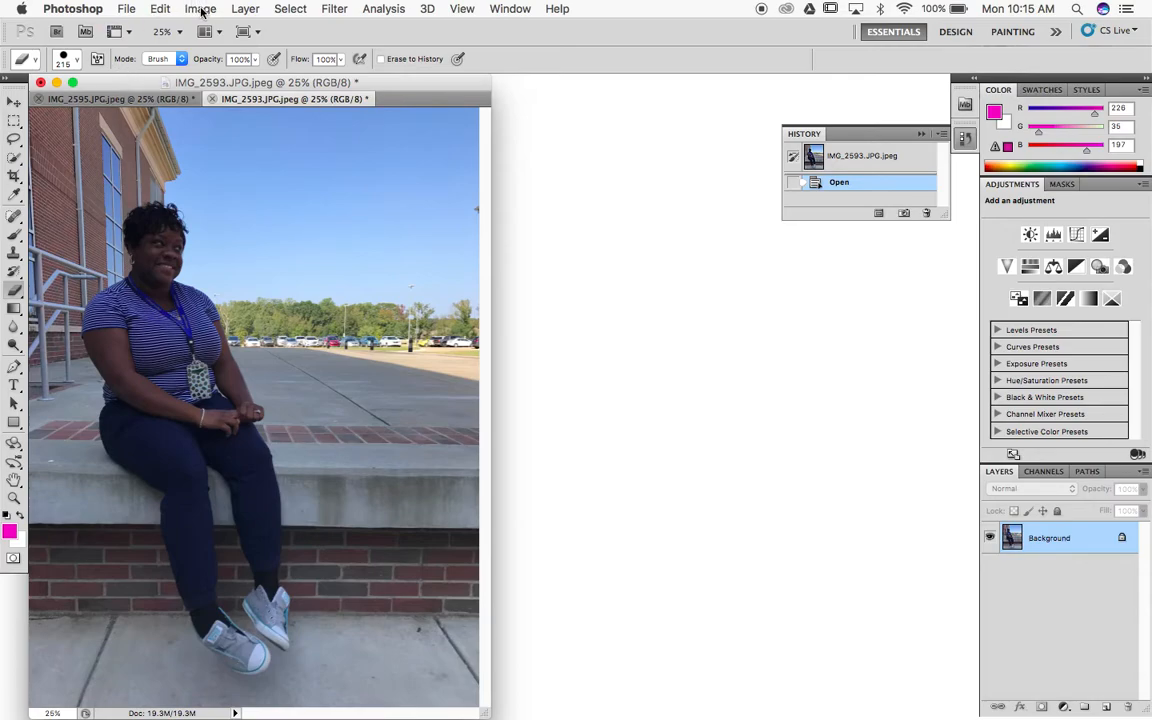
- Convert the Background of IMG_2593 into the editable layer Layer 0 and set its brightness to 55
{"action": "double_click", "coordinate": [1122, 541]}
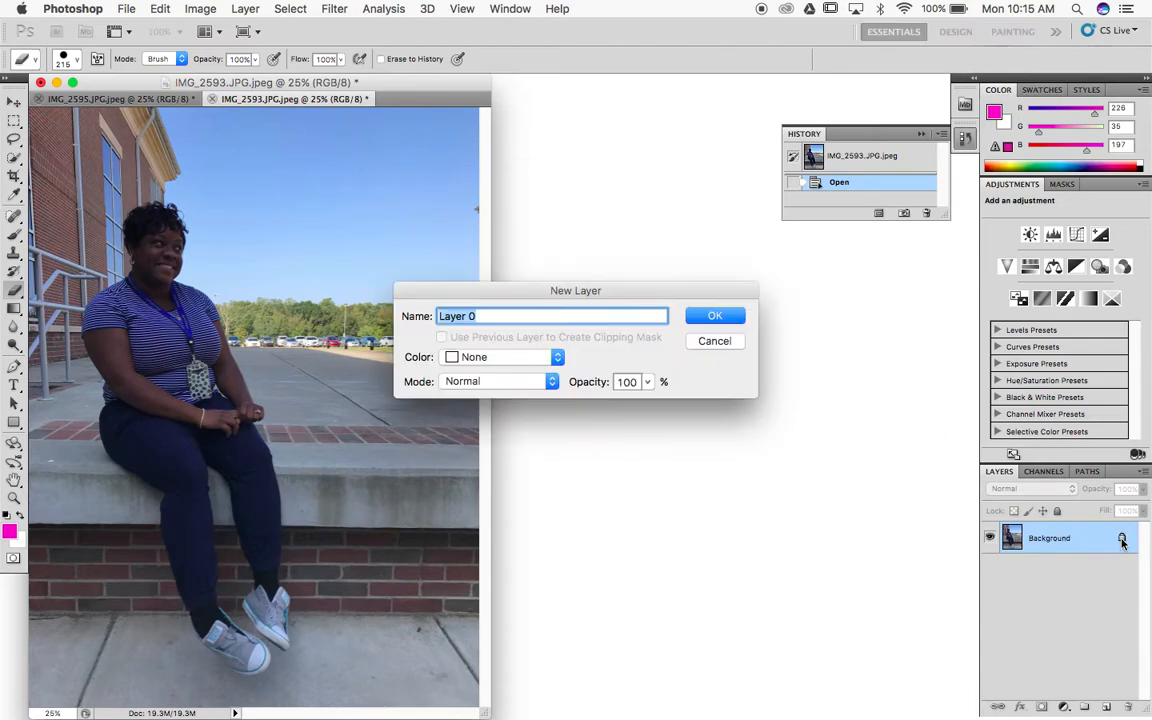
{"action": "left_click", "coordinate": [718, 322]}
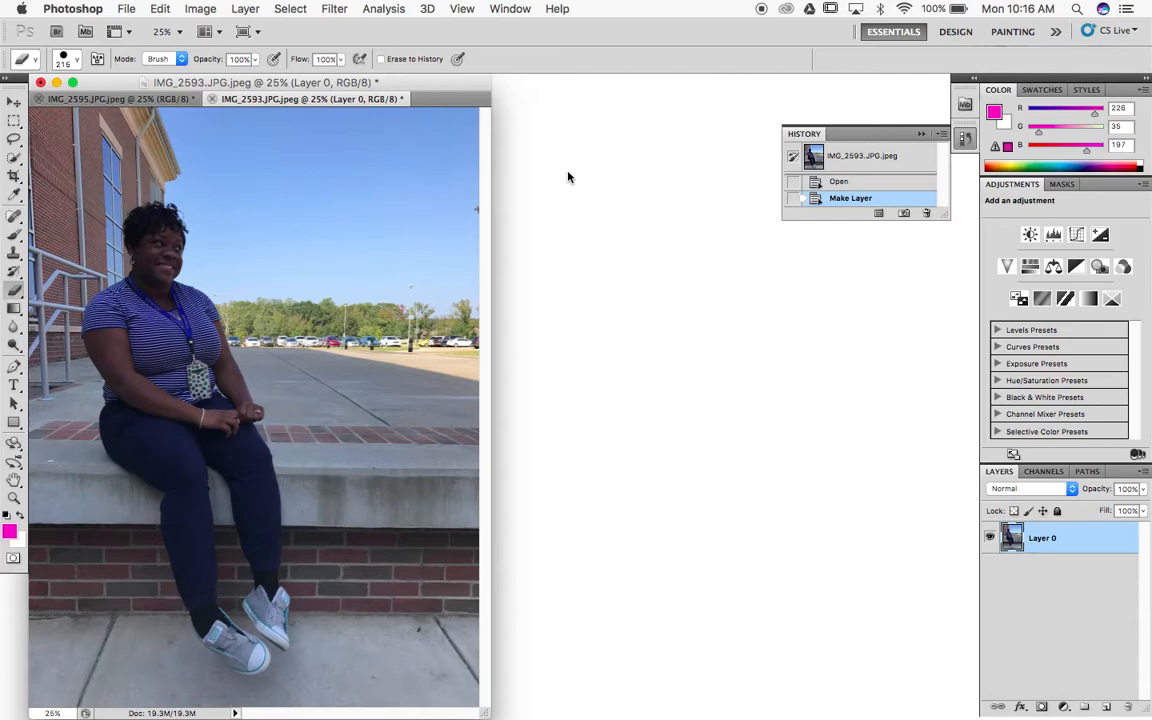
{"action": "left_click", "coordinate": [200, 9]}
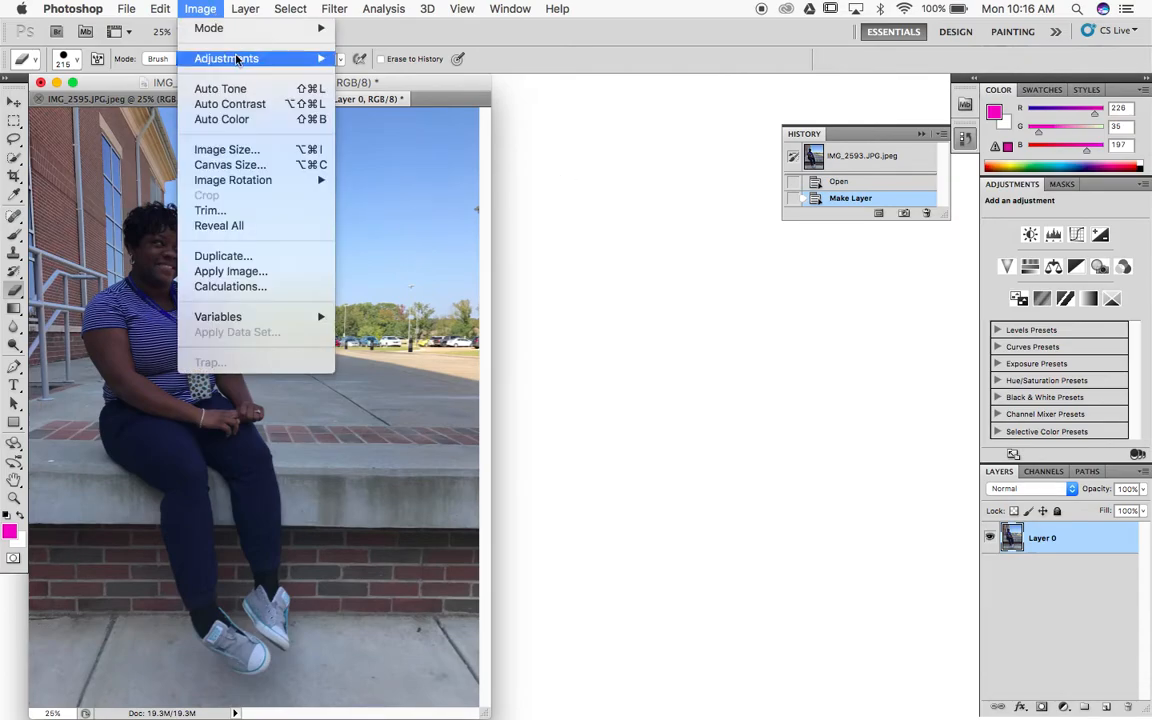
{"action": "mouse_move", "coordinate": [237, 59]}
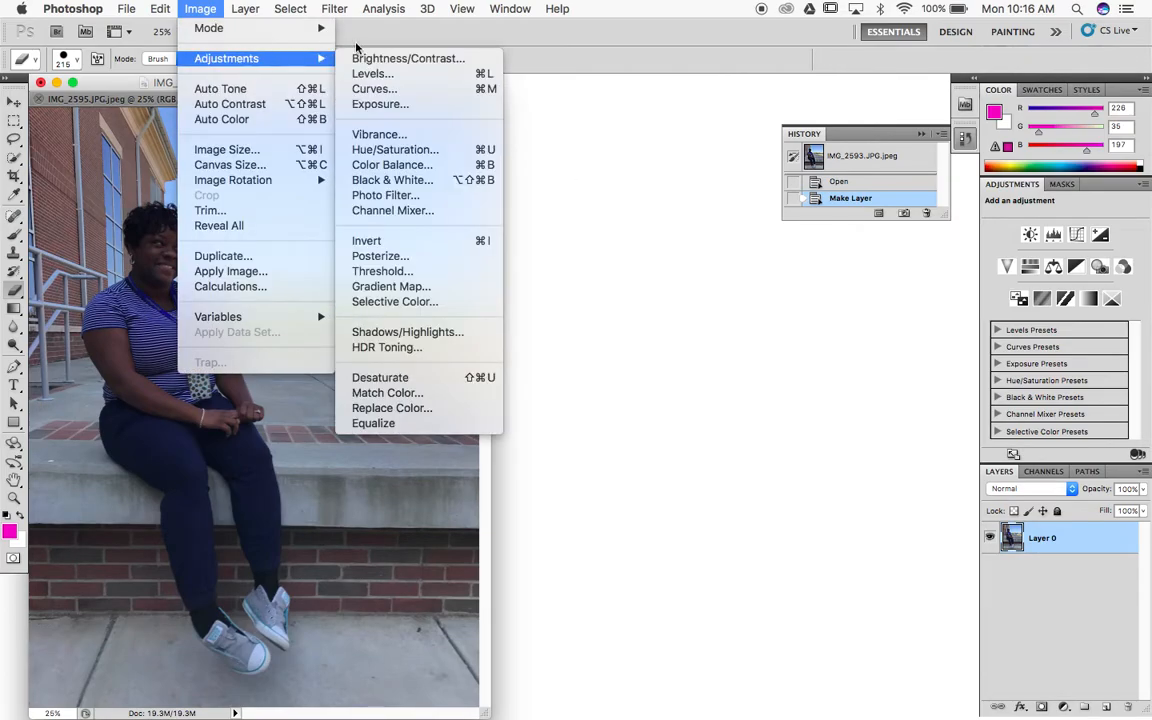
{"action": "left_click", "coordinate": [410, 60]}
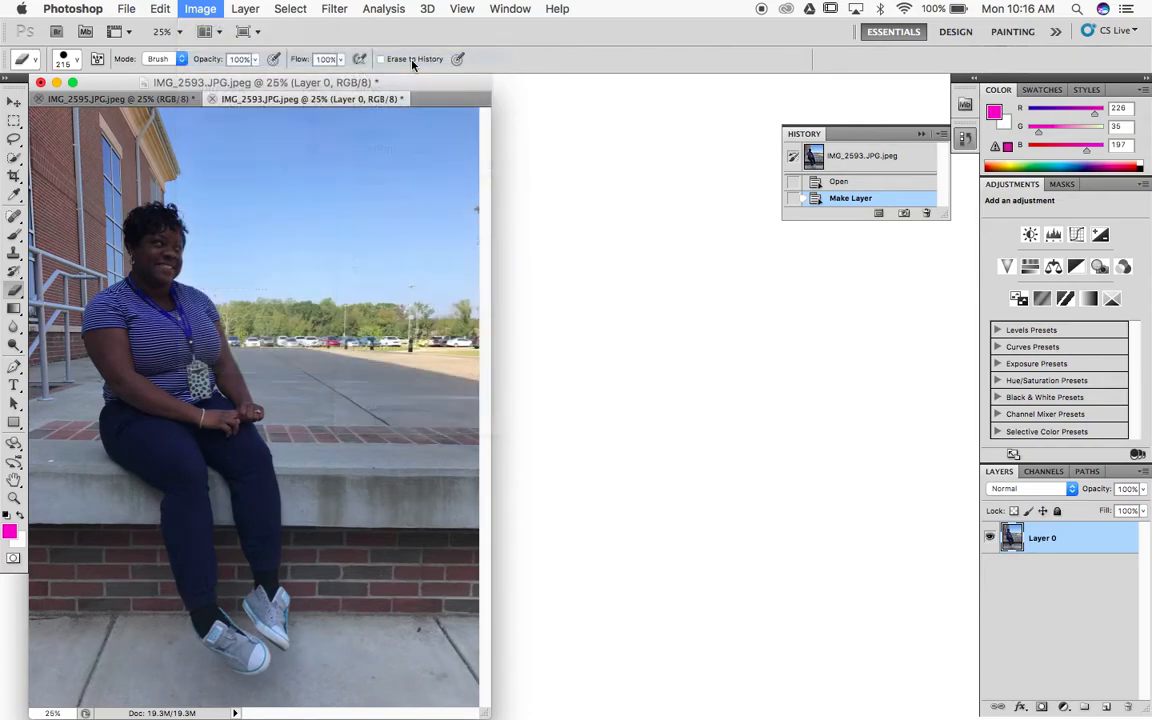
{"action": "left_click_drag", "start_coordinate": [790, 263], "coordinate": [820, 264]}
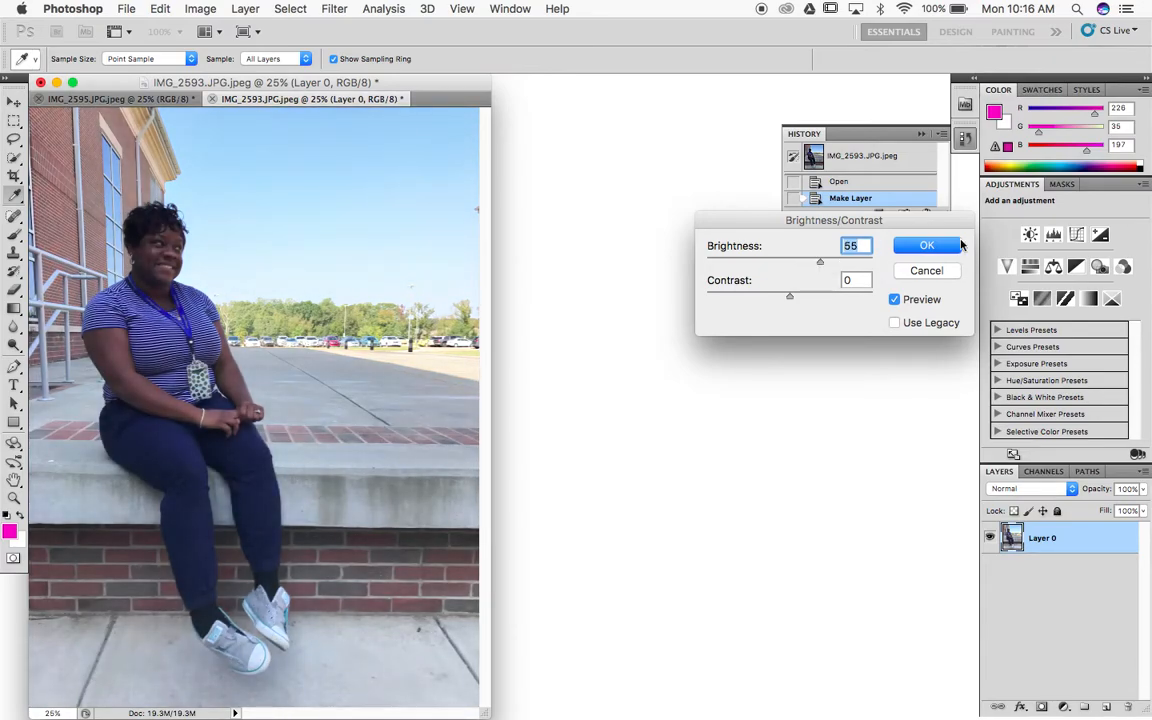
{"action": "left_click", "coordinate": [927, 245]}
{"action": "key", "text": "e"}
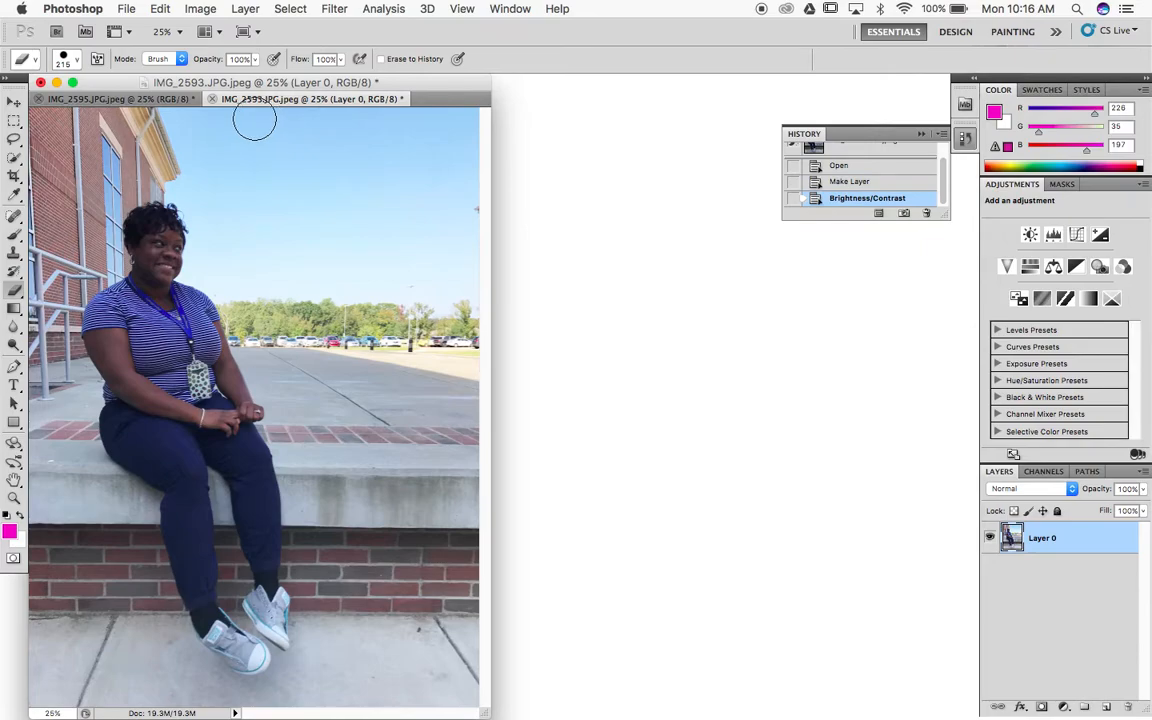
- Apply a Hue/Saturation adjustment to IMG_2593 with the saturation at +34
{"action": "left_click", "coordinate": [199, 8]}
{"action": "mouse_move", "coordinate": [226, 58]}
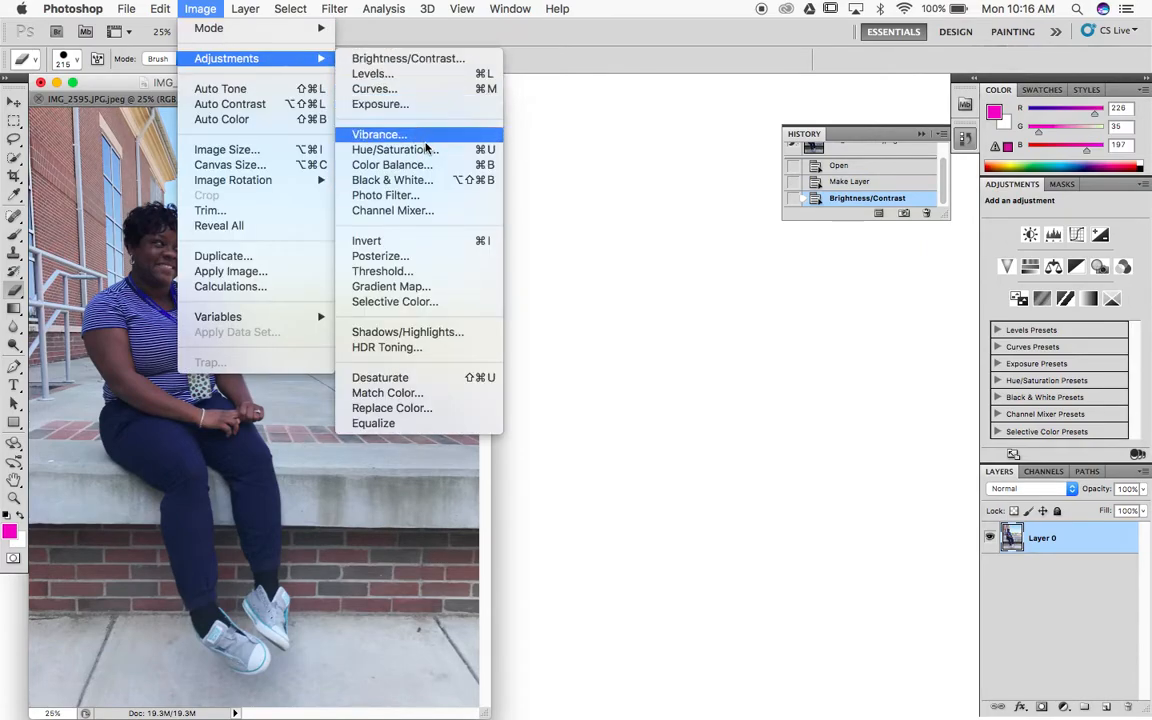
{"action": "left_click", "coordinate": [410, 149]}
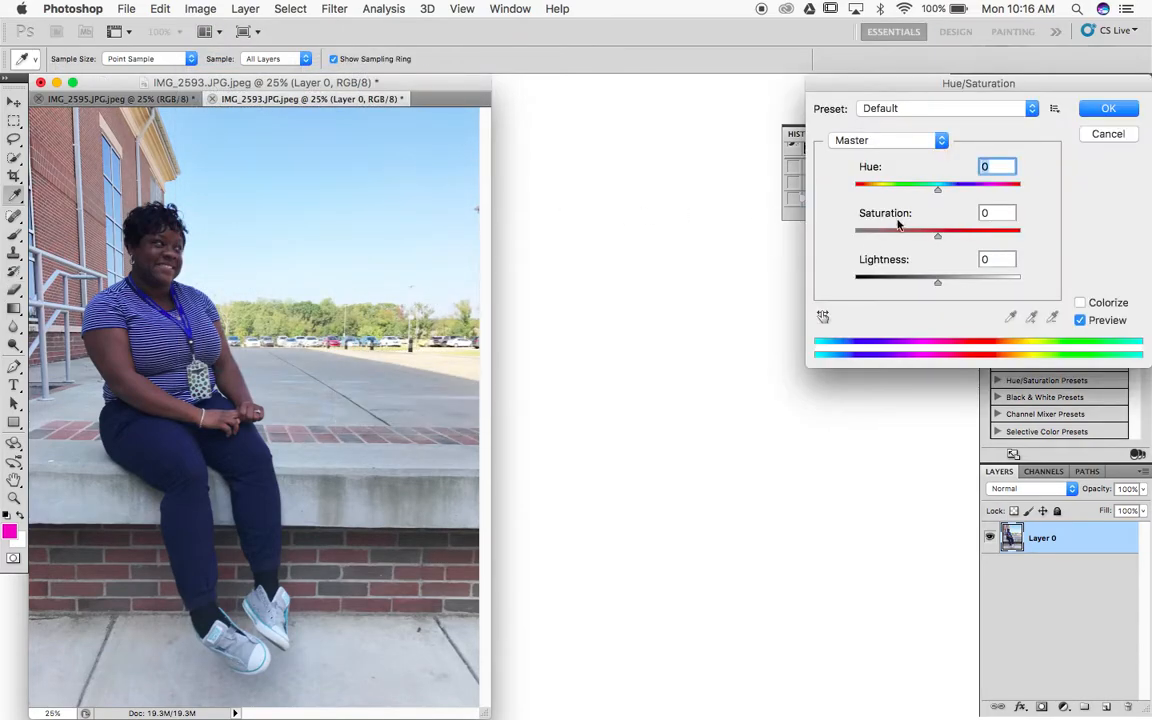
{"action": "left_click_drag", "start_coordinate": [937, 235], "coordinate": [966, 235]}
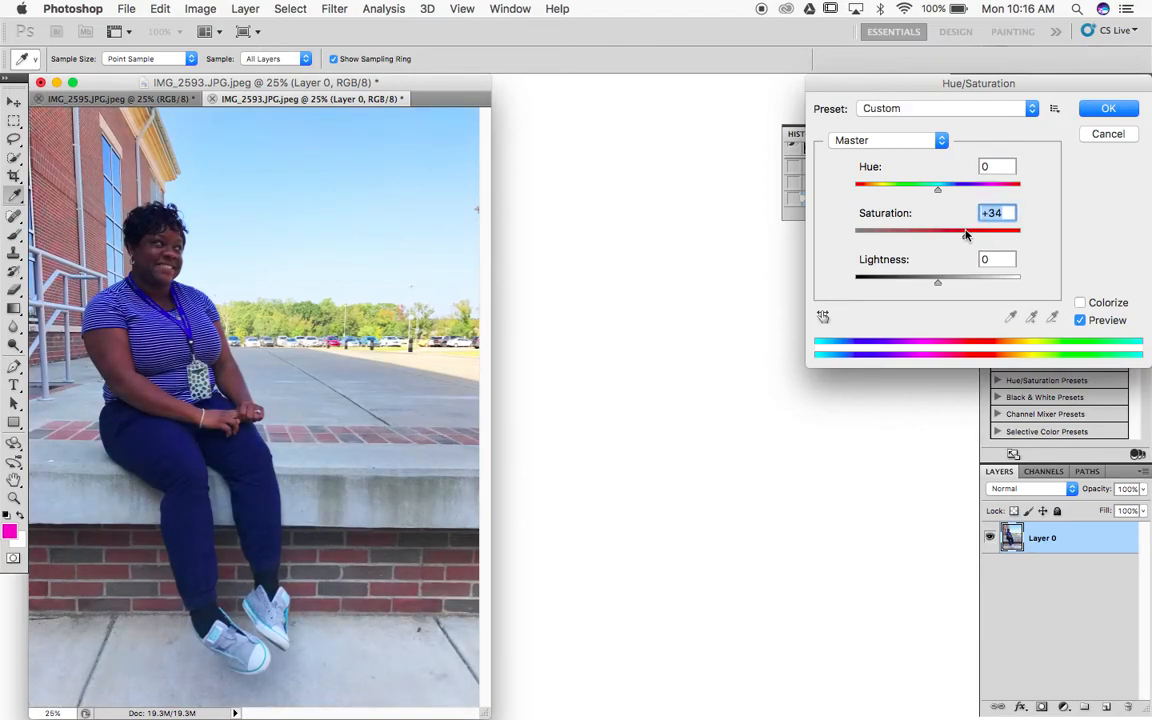
{"action": "left_click", "coordinate": [1107, 108]}
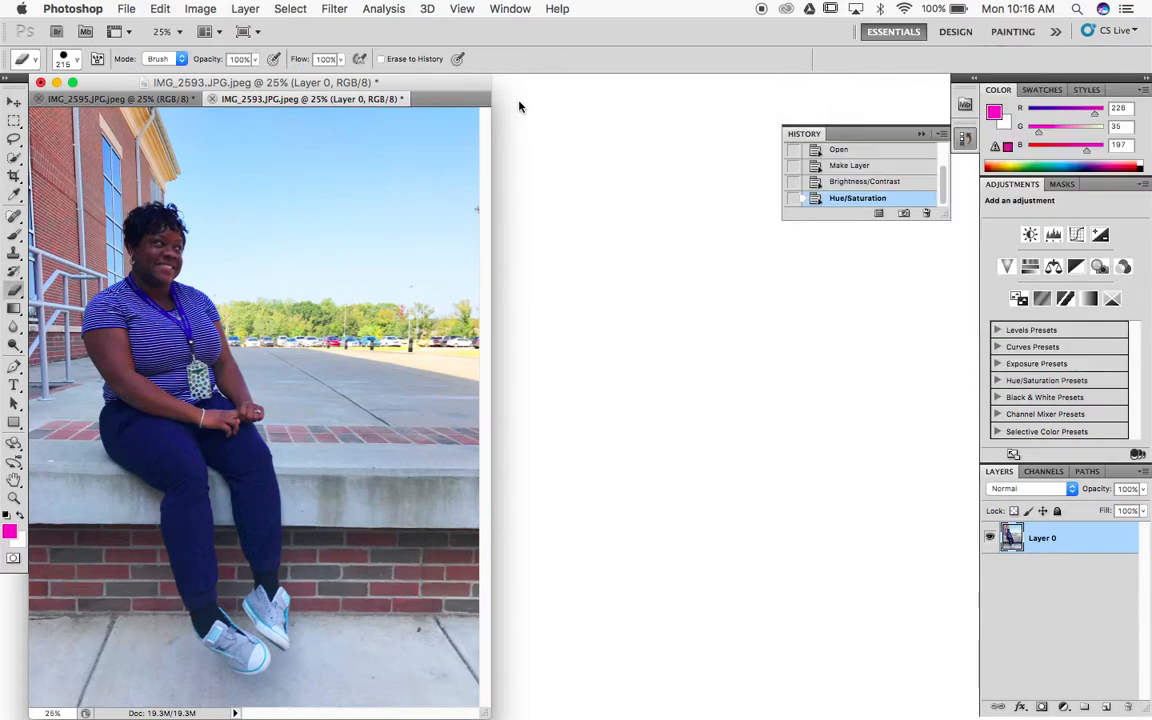
- Switch to the IMG_2595 photo and set its brightness to 16
{"action": "left_click", "coordinate": [86, 99]}
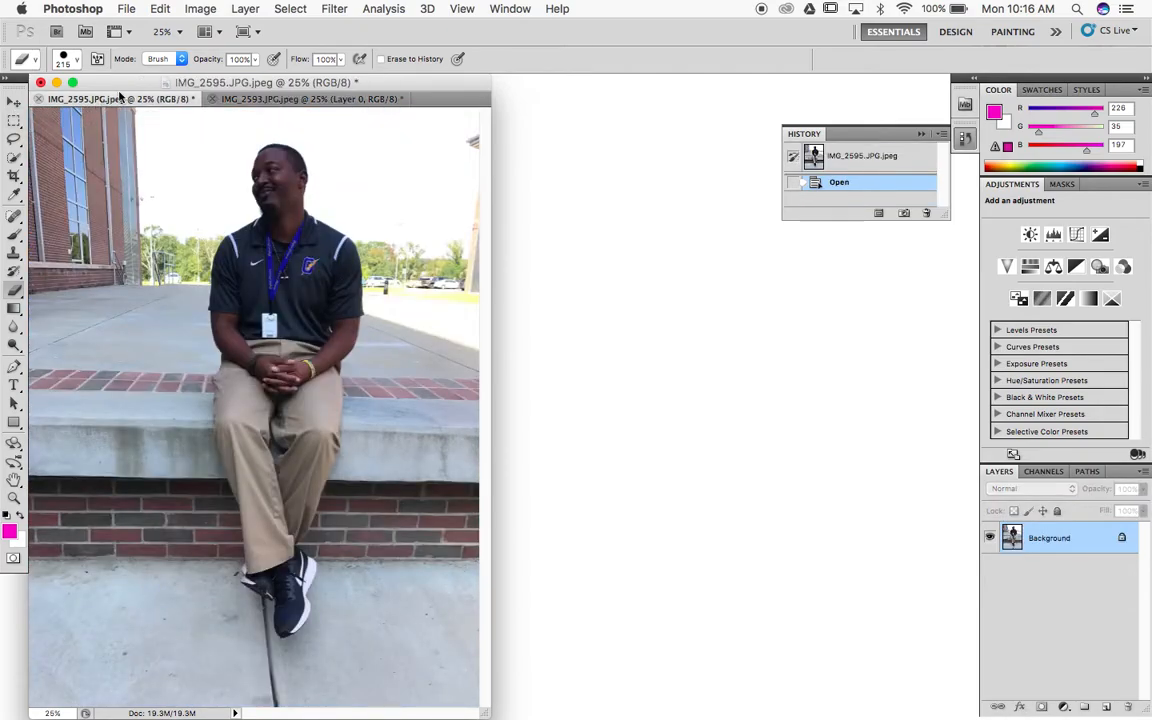
{"action": "left_click", "coordinate": [203, 8]}
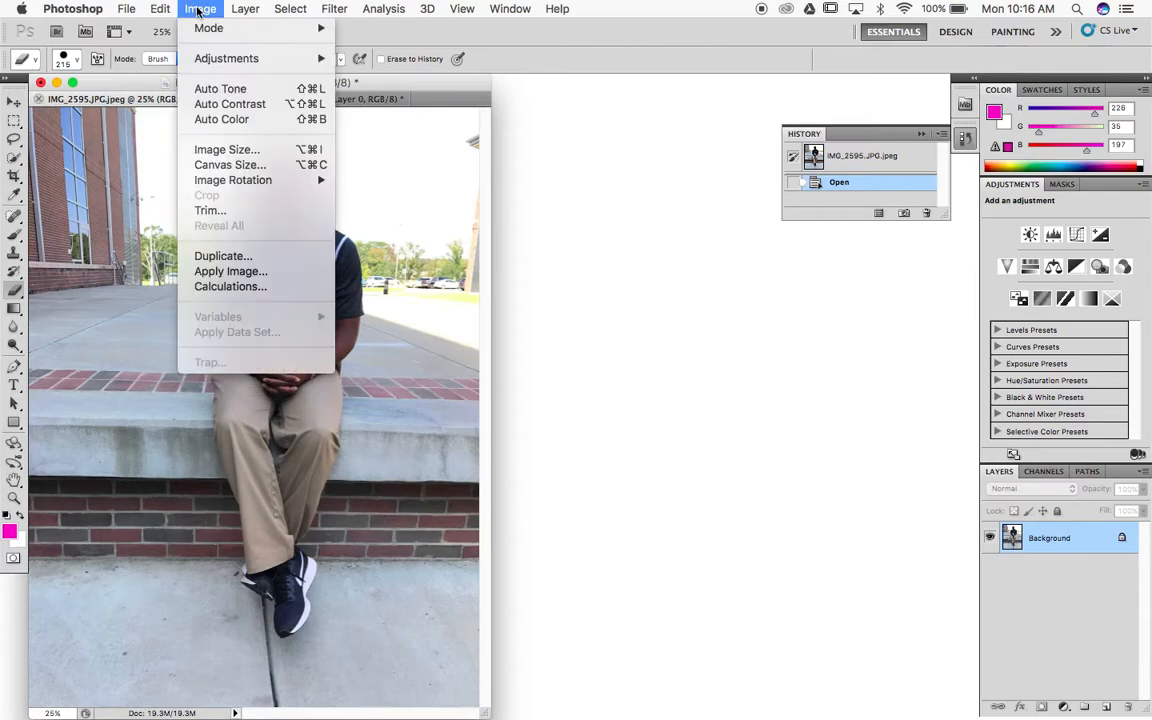
{"action": "mouse_move", "coordinate": [205, 60]}
{"action": "left_click", "coordinate": [370, 60]}
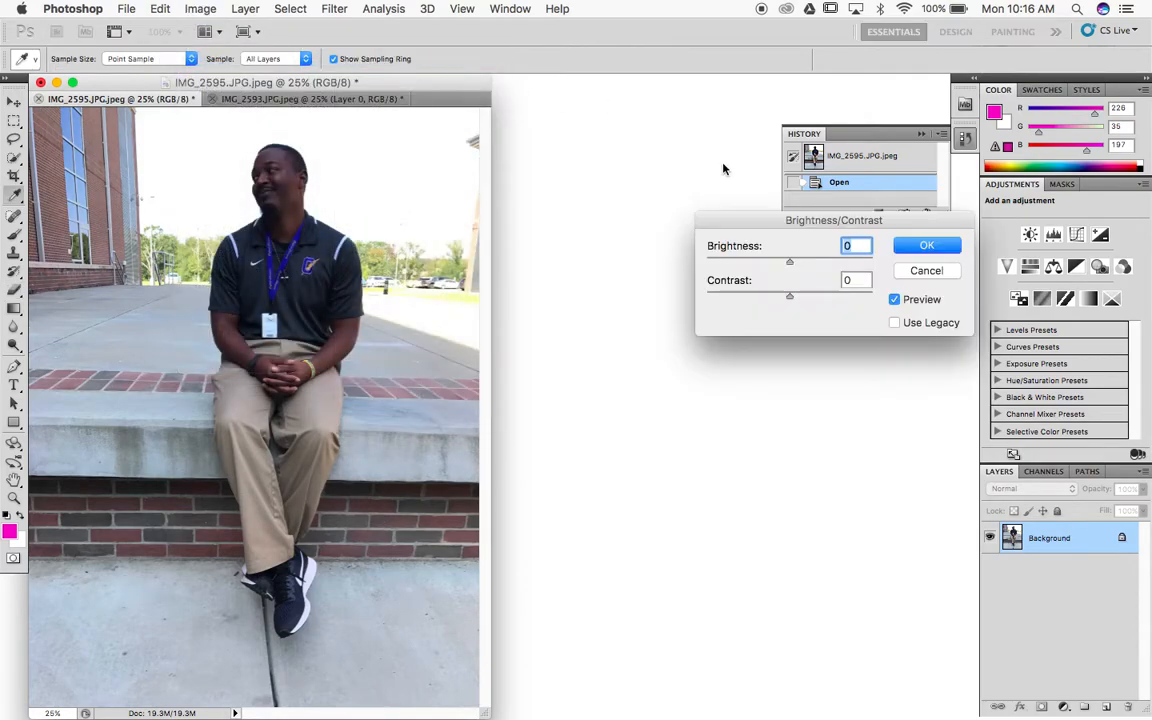
{"action": "left_click_drag", "start_coordinate": [793, 263], "coordinate": [799, 263]}
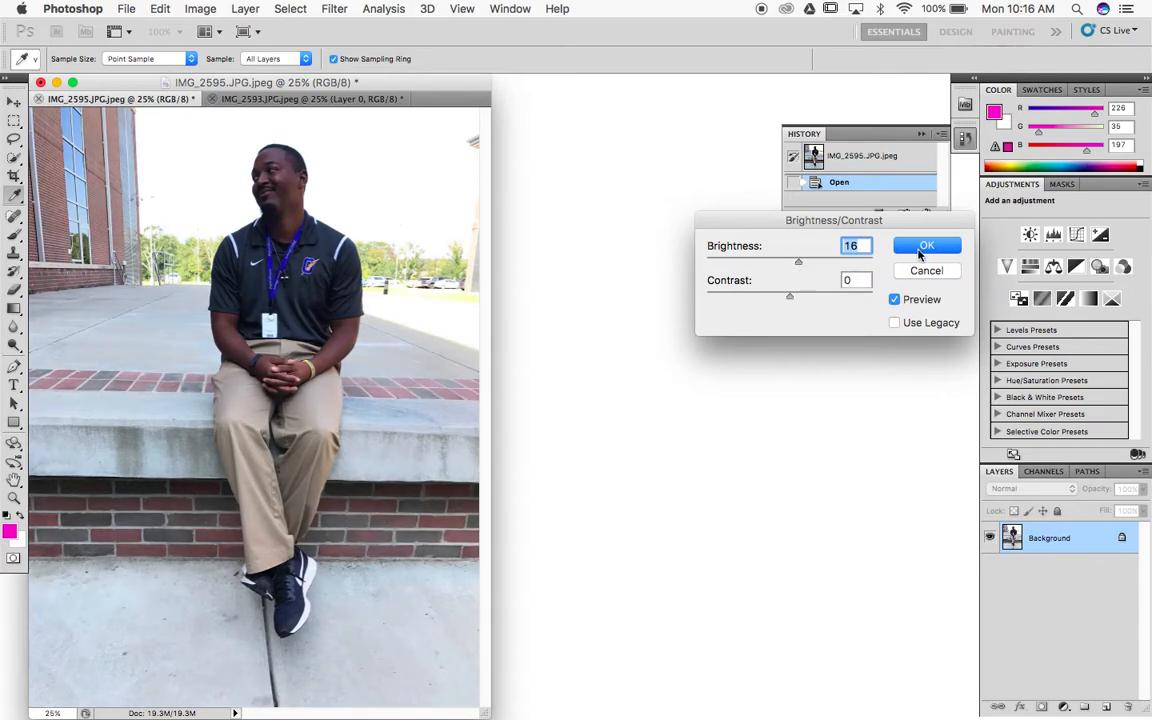
{"action": "key", "text": "Return"}
- Apply a Hue/Saturation adjustment to IMG_2595 with the saturation at +37
{"action": "left_click", "coordinate": [201, 9]}
{"action": "mouse_move", "coordinate": [203, 56]}
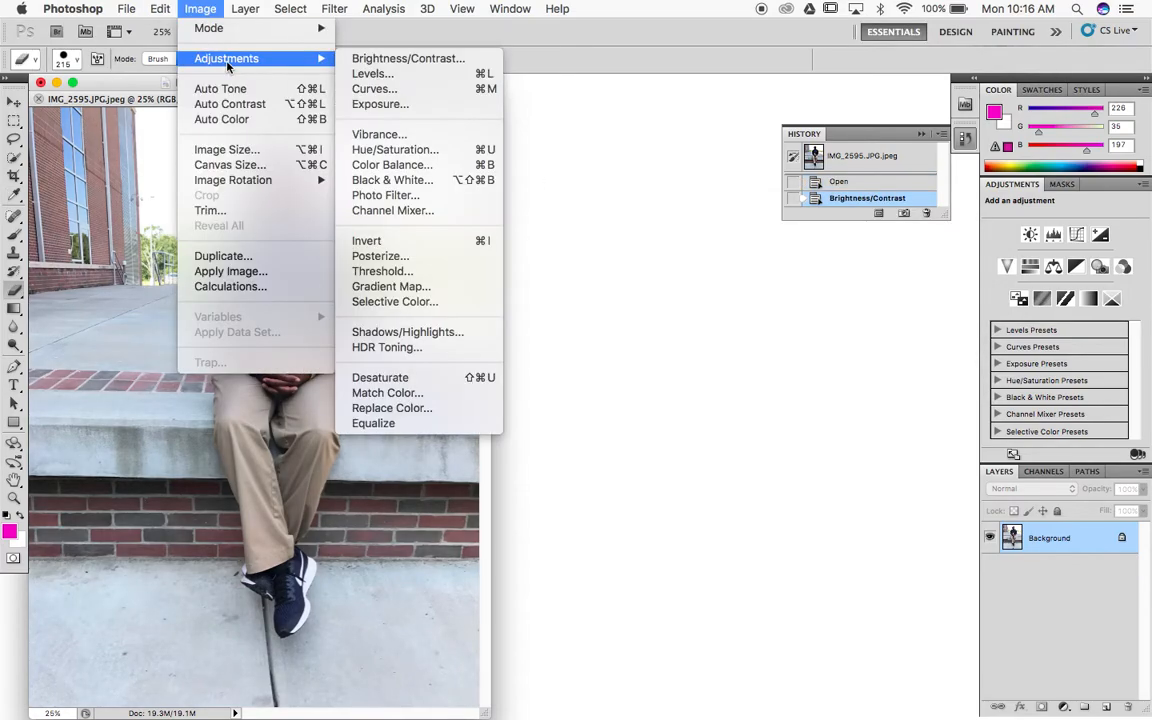
{"action": "left_click", "coordinate": [400, 150]}
{"action": "left_click_drag", "start_coordinate": [940, 240], "coordinate": [962, 240]}
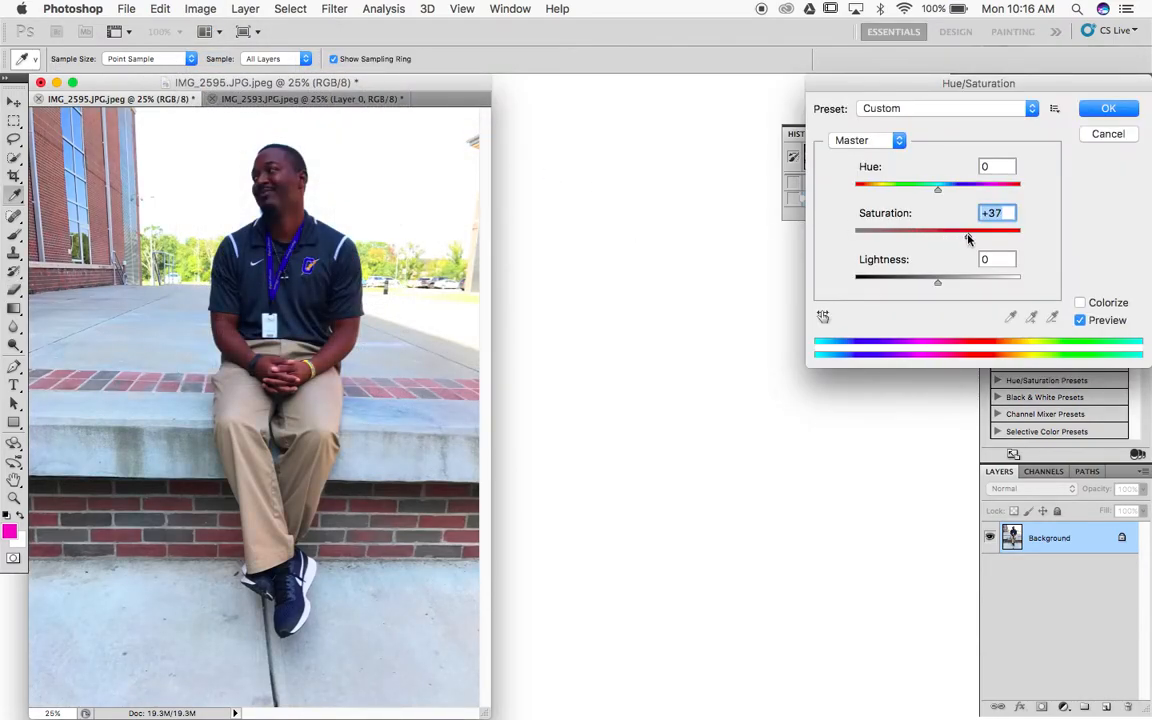
{"action": "left_click", "coordinate": [1108, 110]}
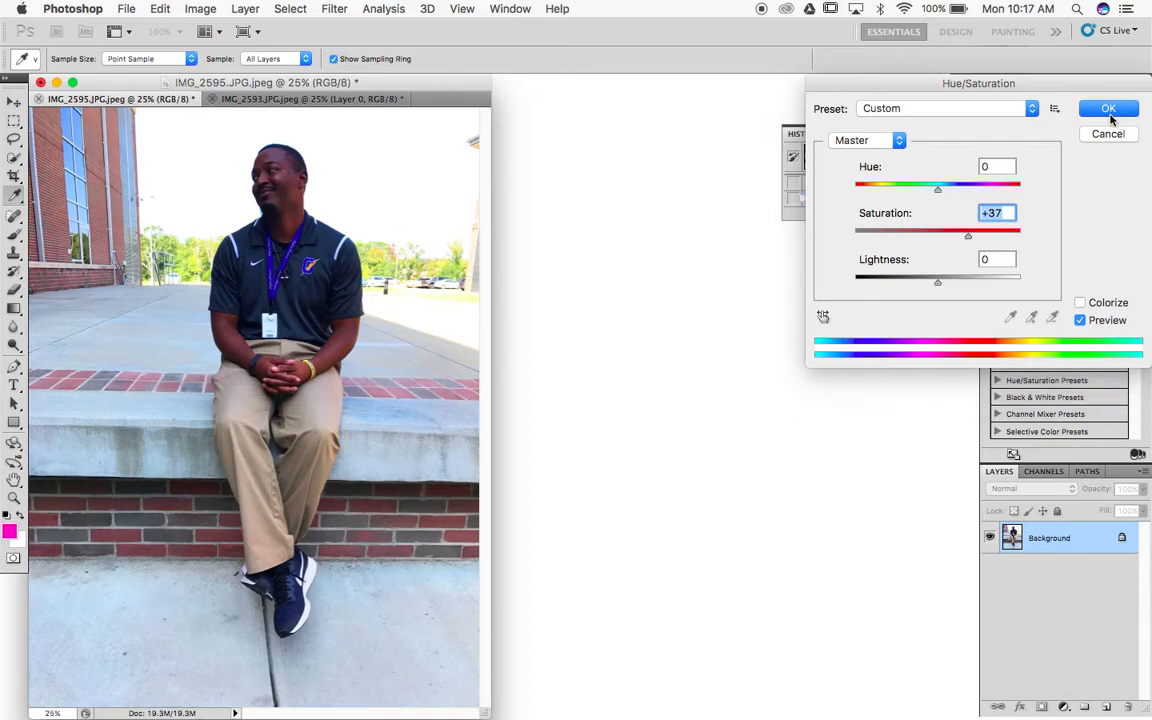
- Convert the Background of IMG_2595 into the editable layer Layer 0, keeping the Normal mode and 100% opacity
{"action": "left_click", "coordinate": [316, 100]}
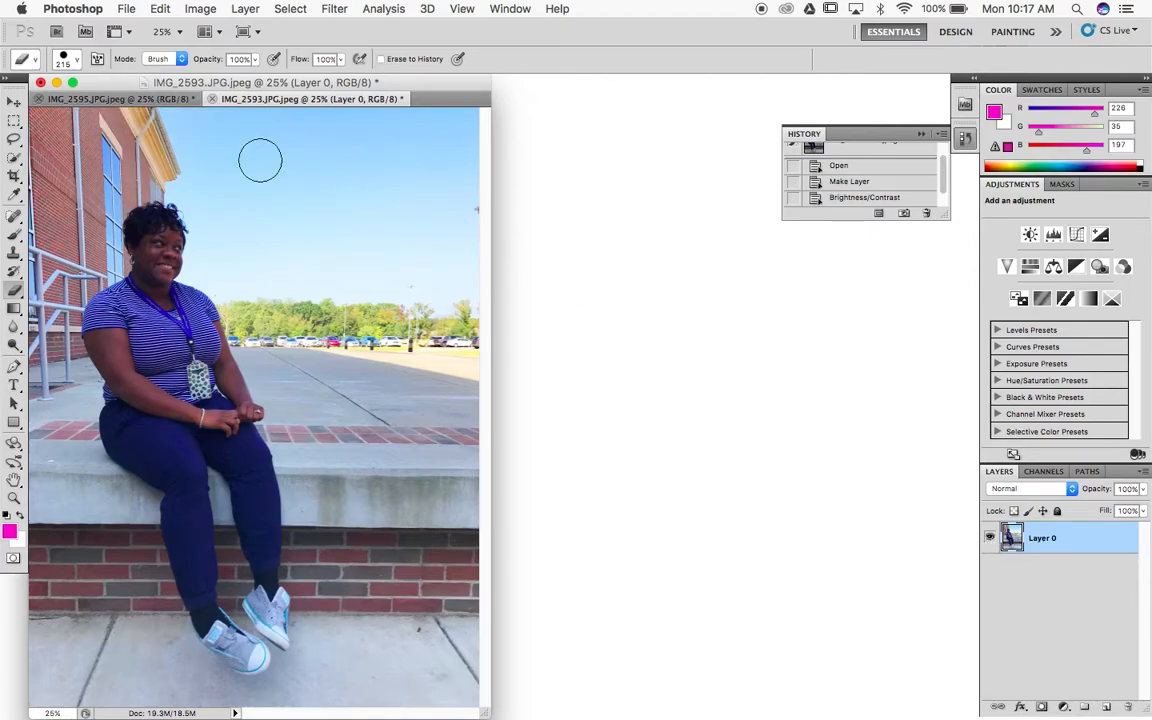
{"action": "left_click", "coordinate": [122, 101]}
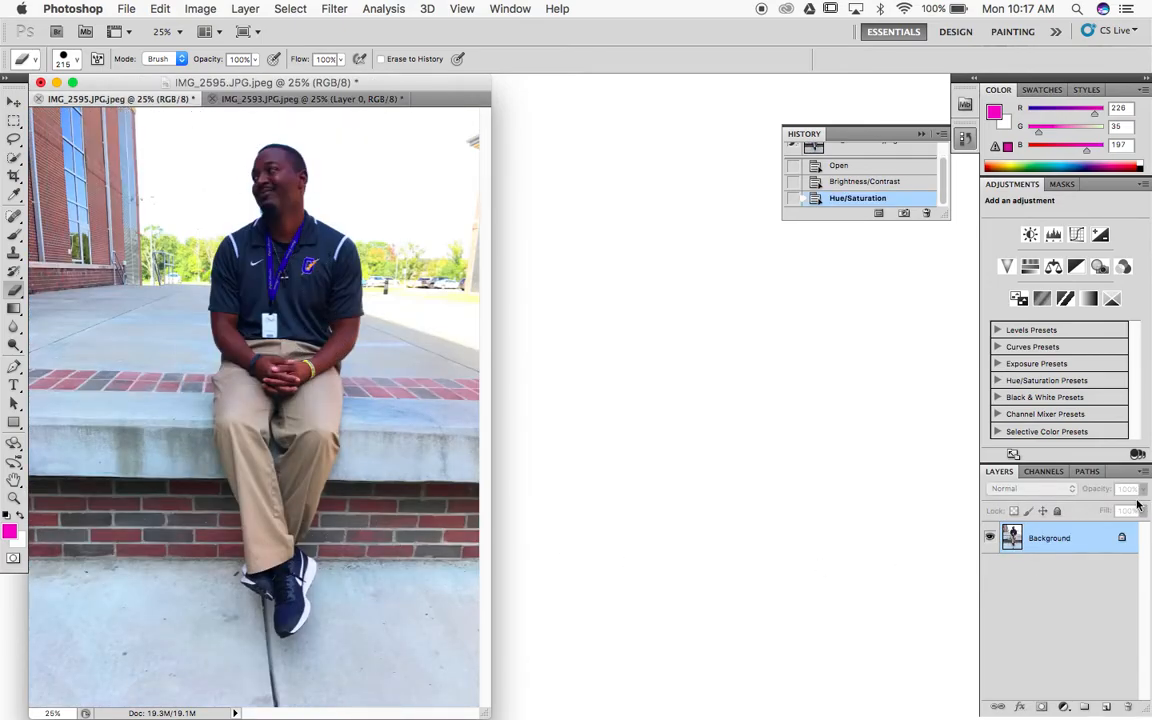
{"action": "double_click", "coordinate": [1050, 539]}
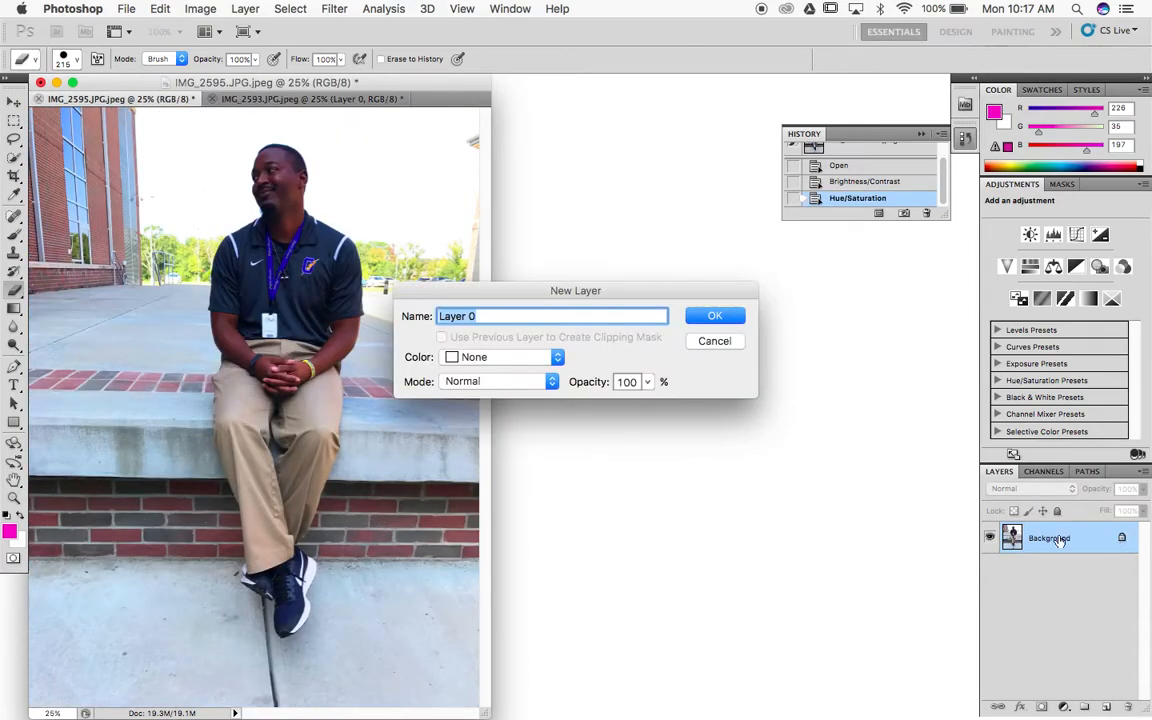
{"action": "left_click", "coordinate": [730, 318]}
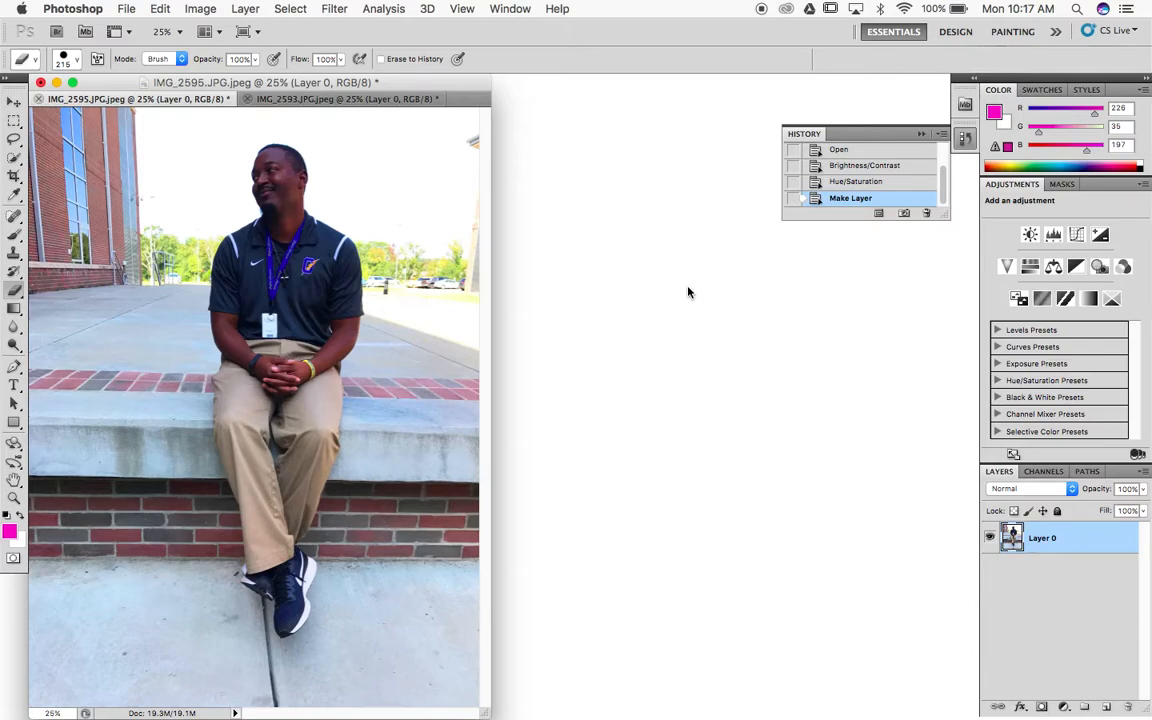
{"action": "left_click", "coordinate": [381, 104]}
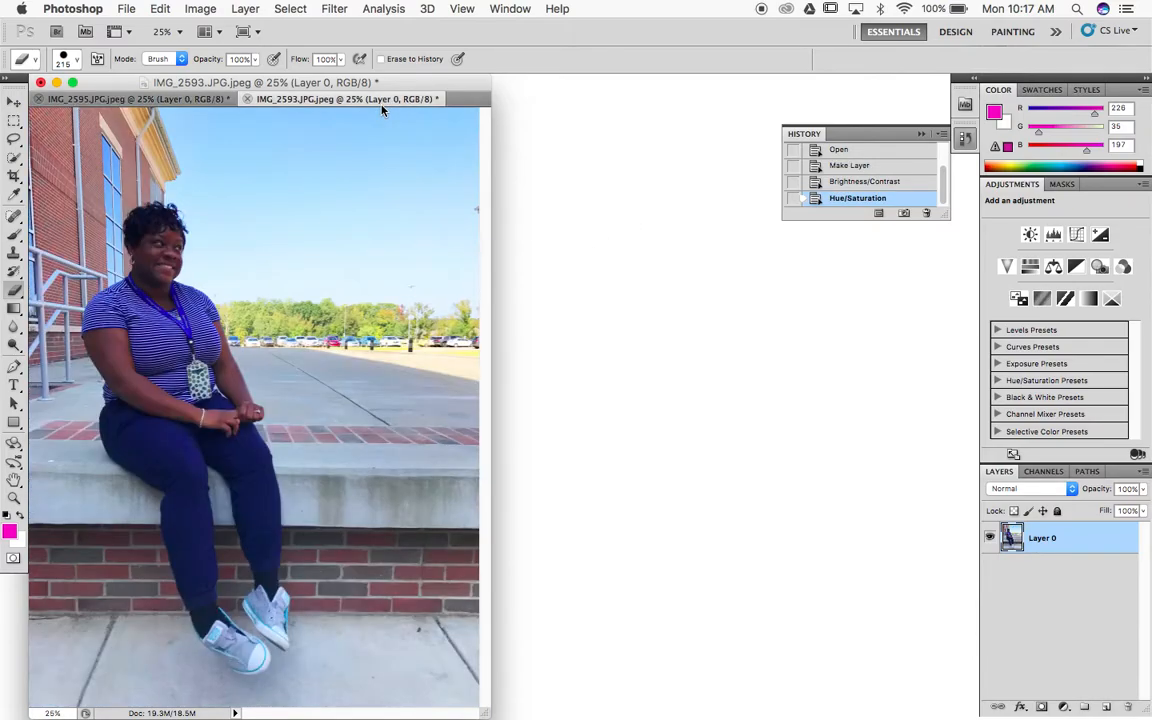
{"action": "left_click", "coordinate": [219, 104]}
{"action": "left_click", "coordinate": [305, 99]}
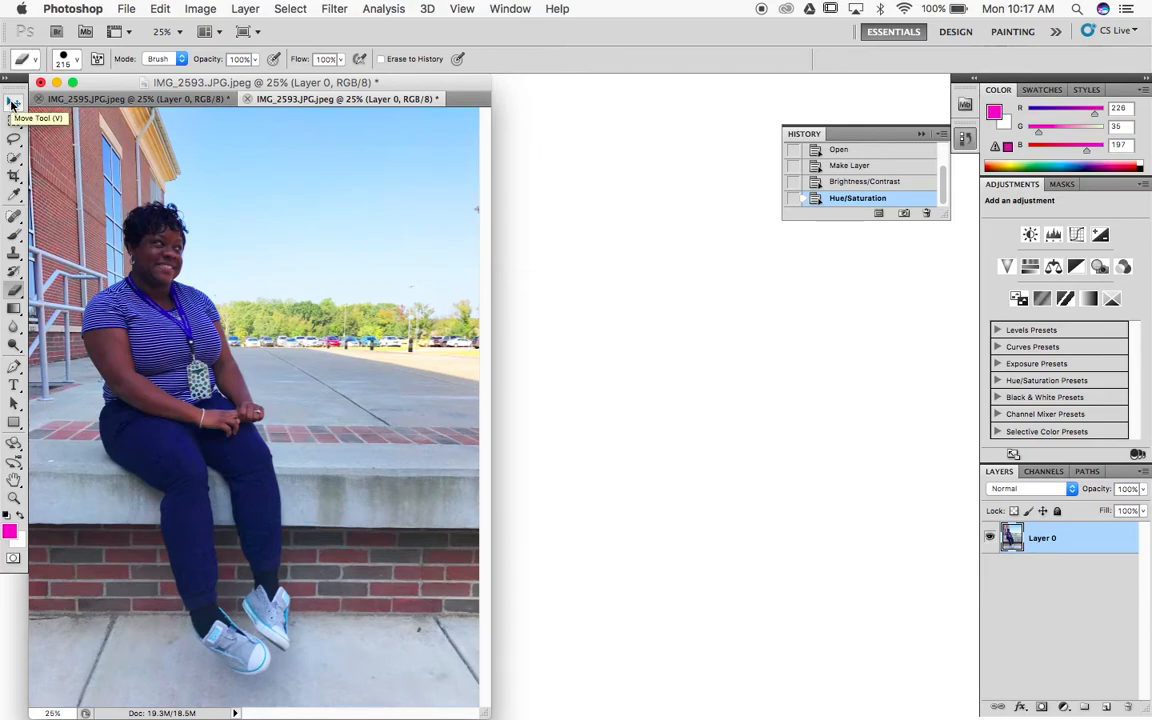
- Select the whole seated man in IMG_2595, from head to shoes, with the Quick Selection tool
{"action": "left_click", "coordinate": [22, 167]}
{"action": "right_click", "coordinate": [22, 167]}
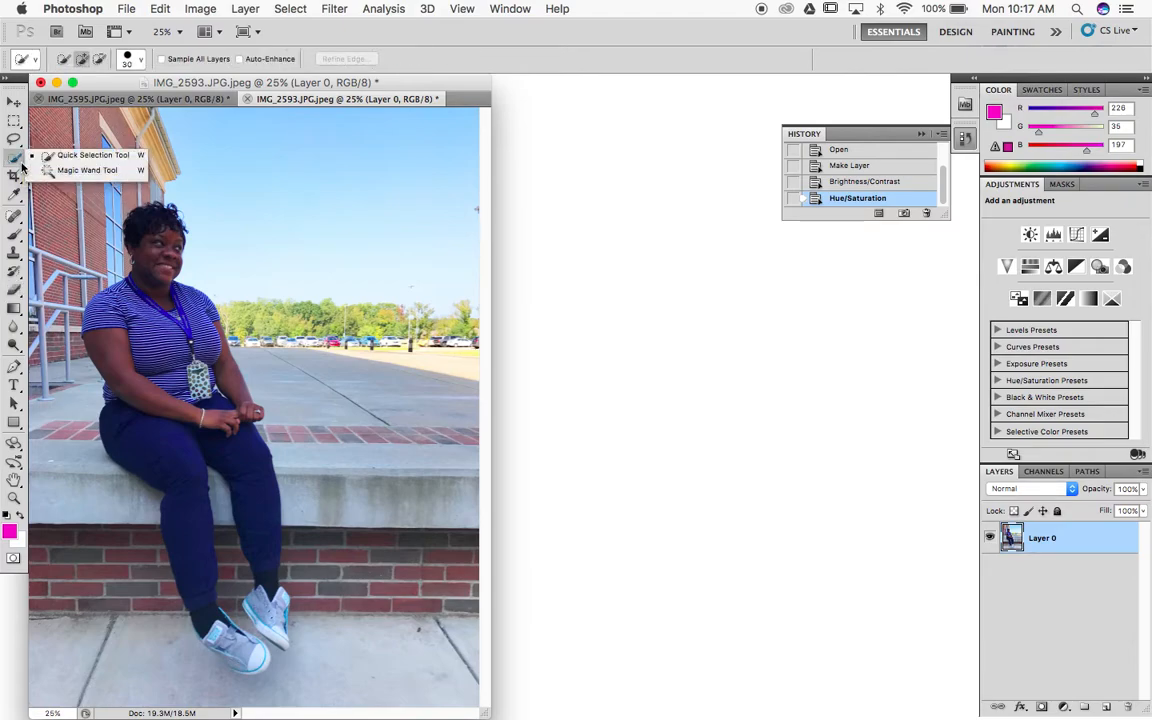
{"action": "left_click", "coordinate": [48, 156]}
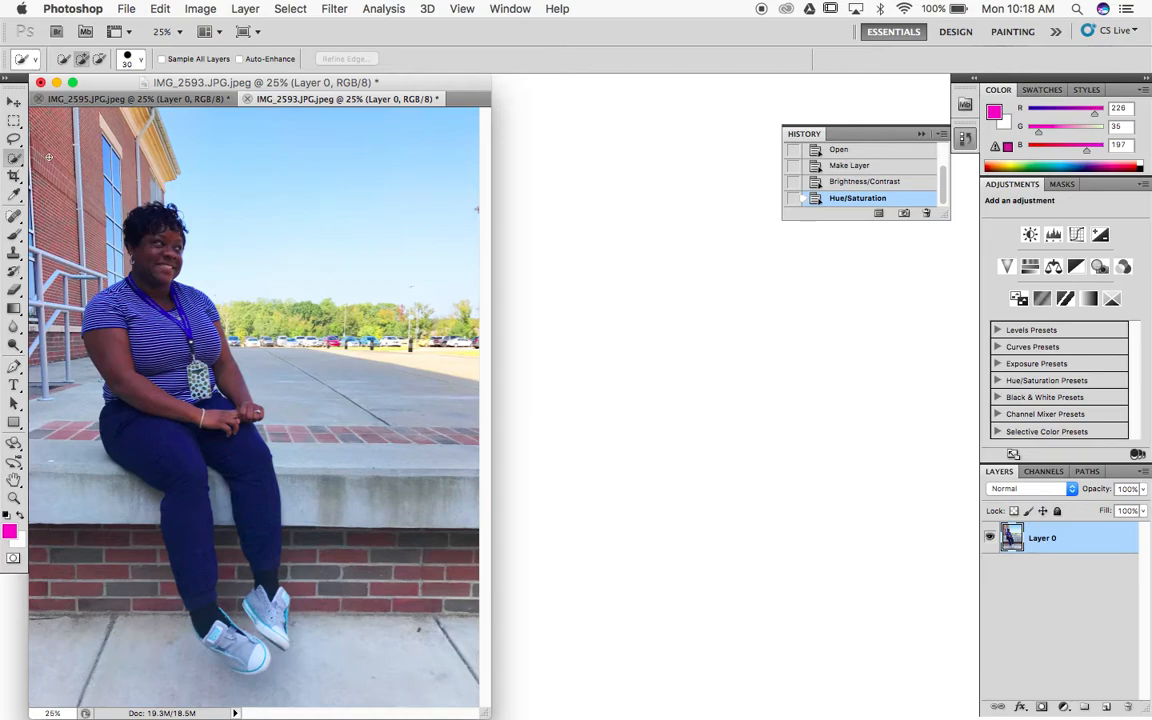
{"action": "left_click", "coordinate": [76, 100]}
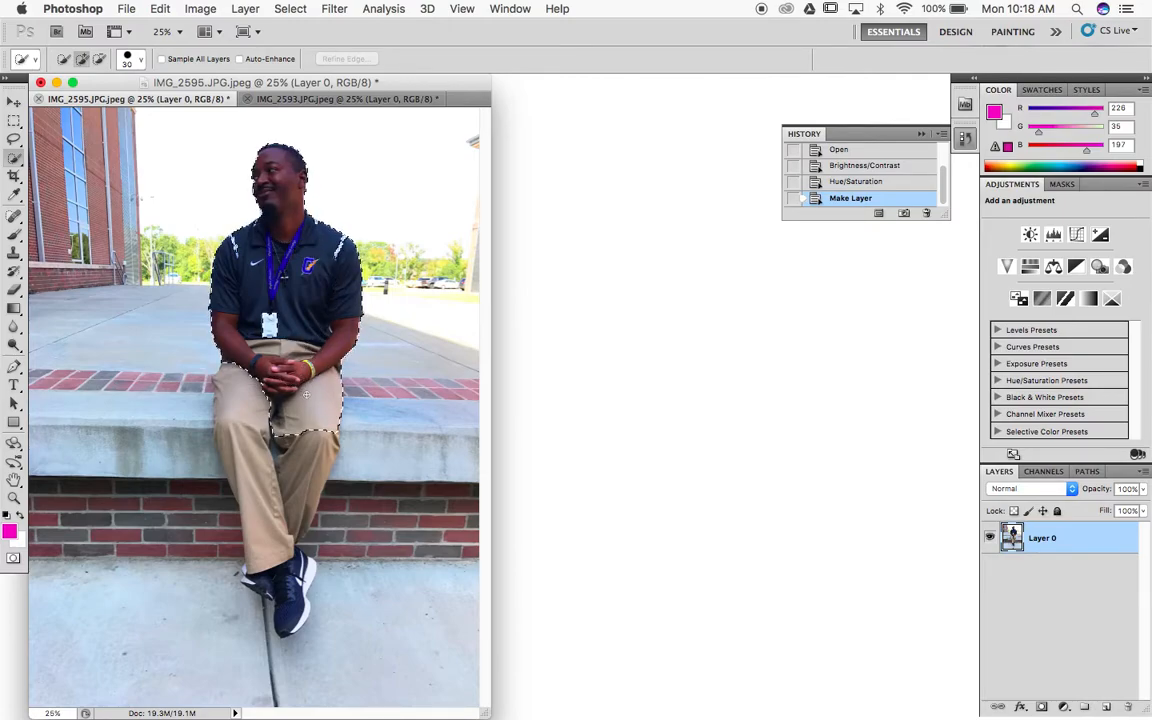
{"action": "left_click", "coordinate": [309, 467]}
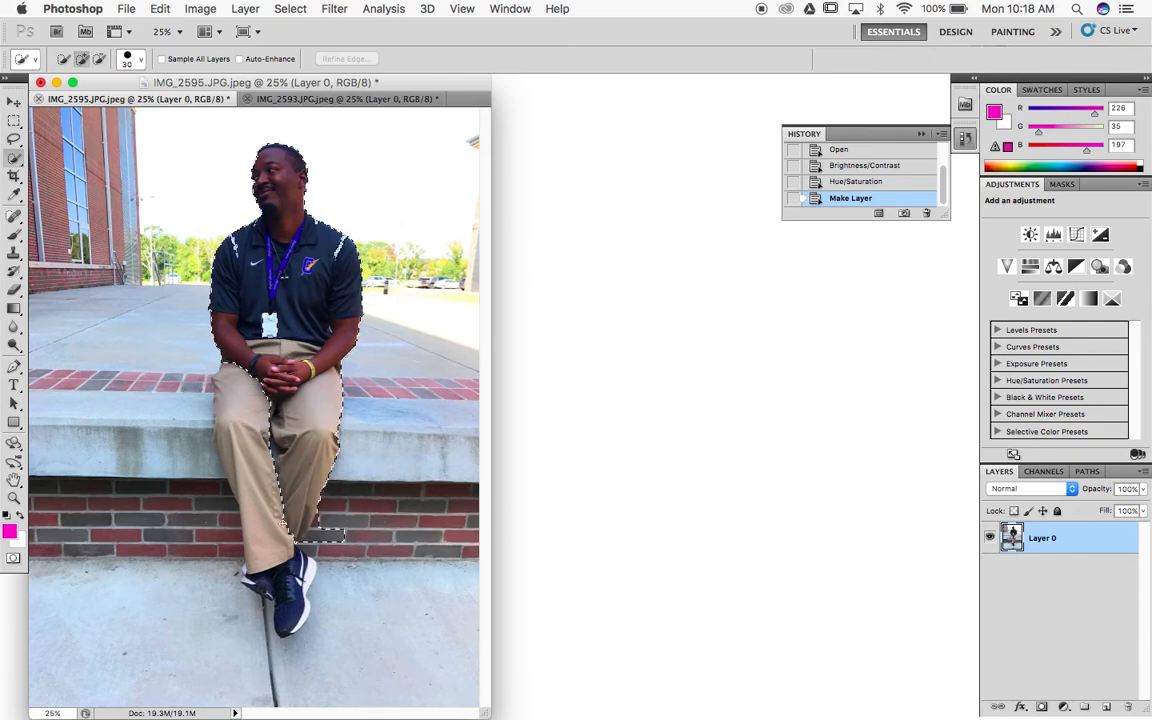
{"action": "left_click", "coordinate": [273, 551]}
{"action": "left_click_drag", "start_coordinate": [273, 551], "coordinate": [284, 592]}
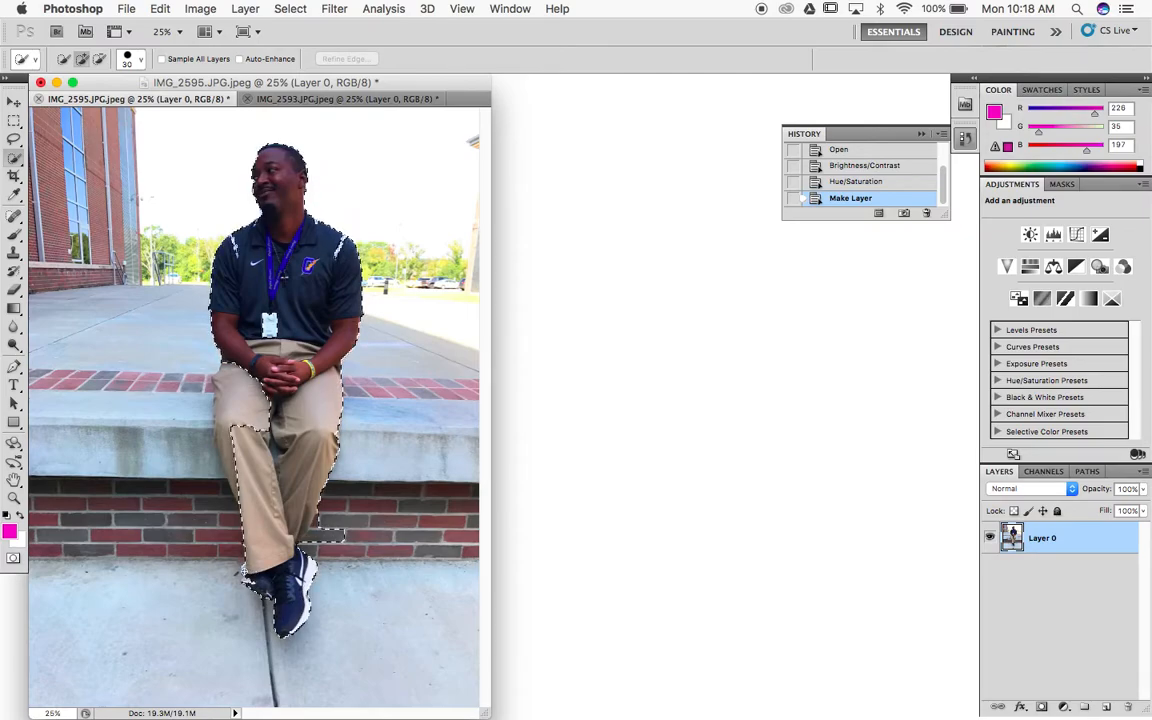
{"action": "mouse_move", "coordinate": [225, 527]}
{"action": "left_mouse_down"}
{"action": "mouse_move", "coordinate": [214, 395]}
{"action": "mouse_move", "coordinate": [213, 425]}
{"action": "mouse_move", "coordinate": [212, 410]}
{"action": "mouse_move", "coordinate": [226, 436]}
{"action": "left_mouse_up"}
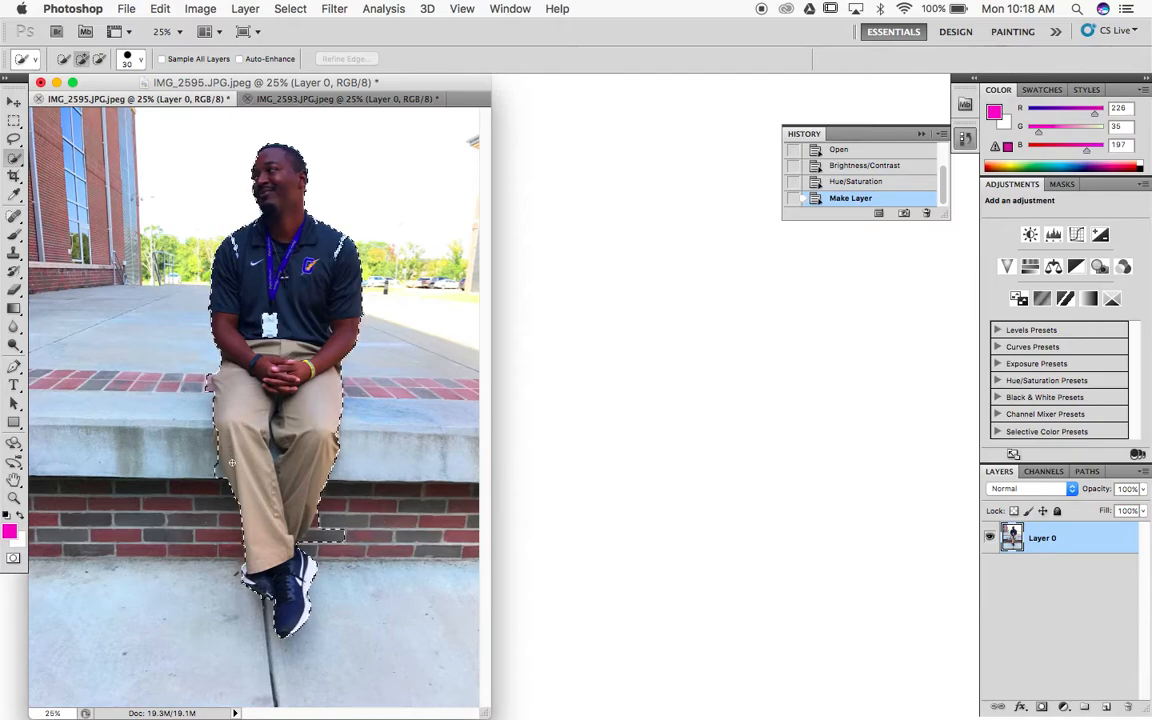
{"action": "left_click", "coordinate": [210, 385]}
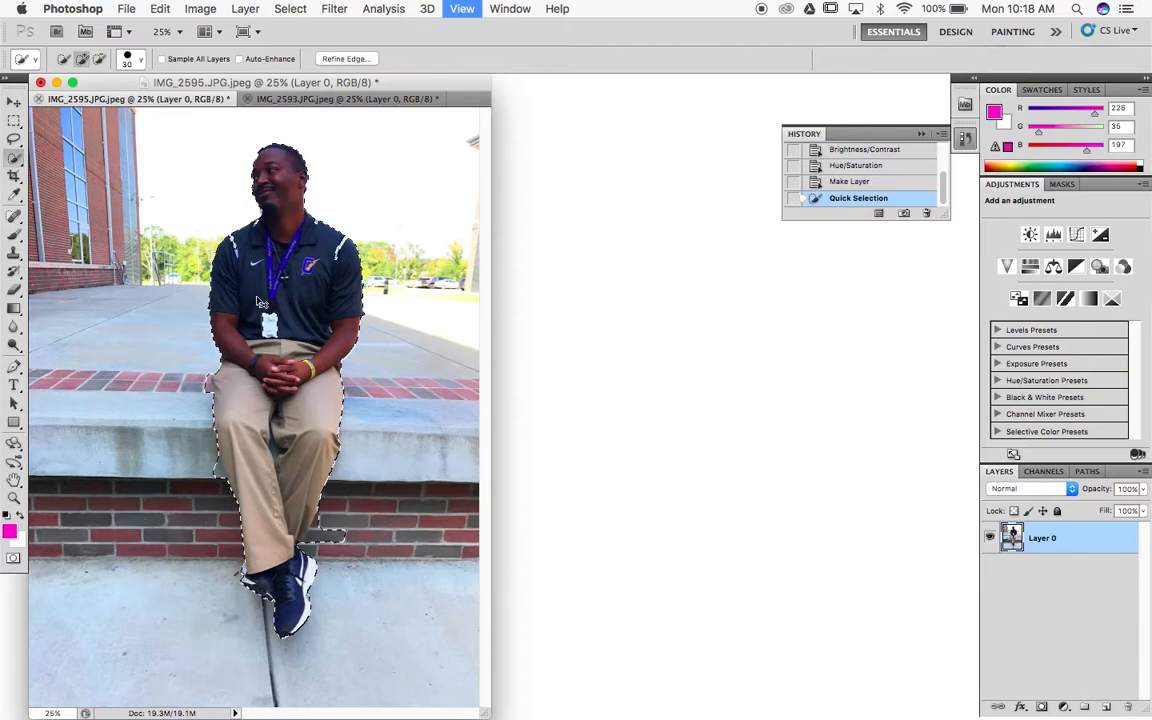
- Subtract the stray brick and concrete patches beside the man's ankle, lower leg and hip from the selection
{"action": "key", "text": "super+equal"}
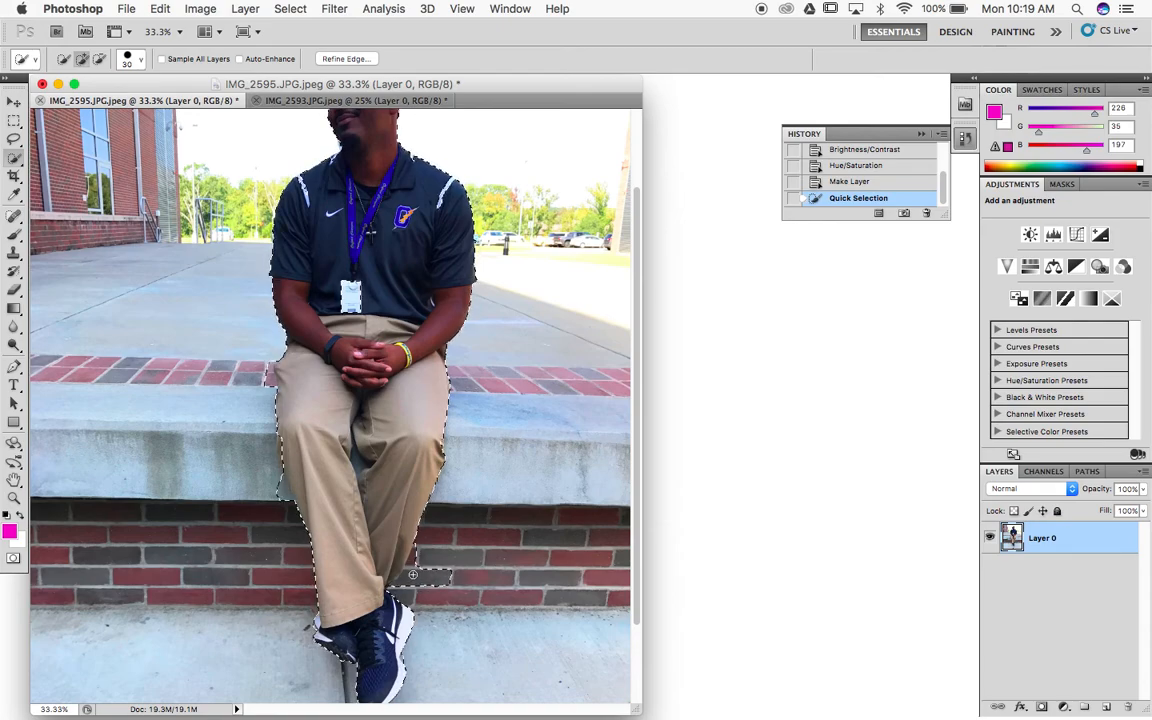
{"action": "key", "text": "alt"}
{"action": "left_click_drag", "start_coordinate": [449, 589], "coordinate": [449, 572]}
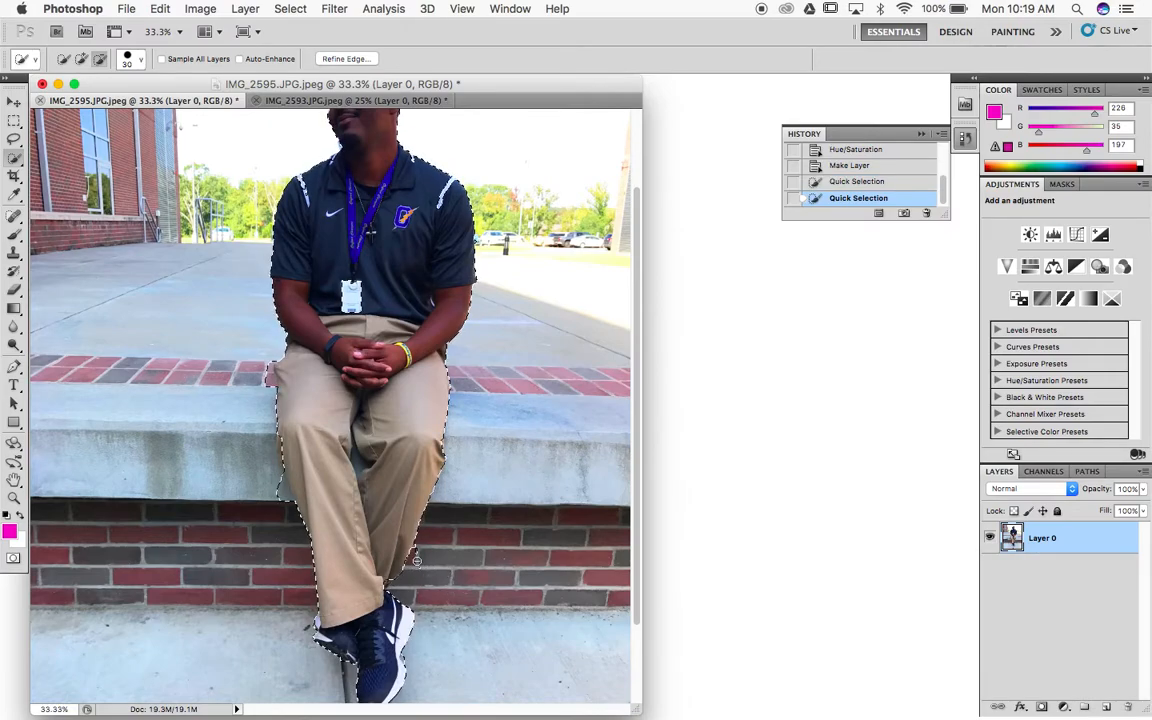
{"action": "left_click", "coordinate": [419, 555], "text": "alt"}
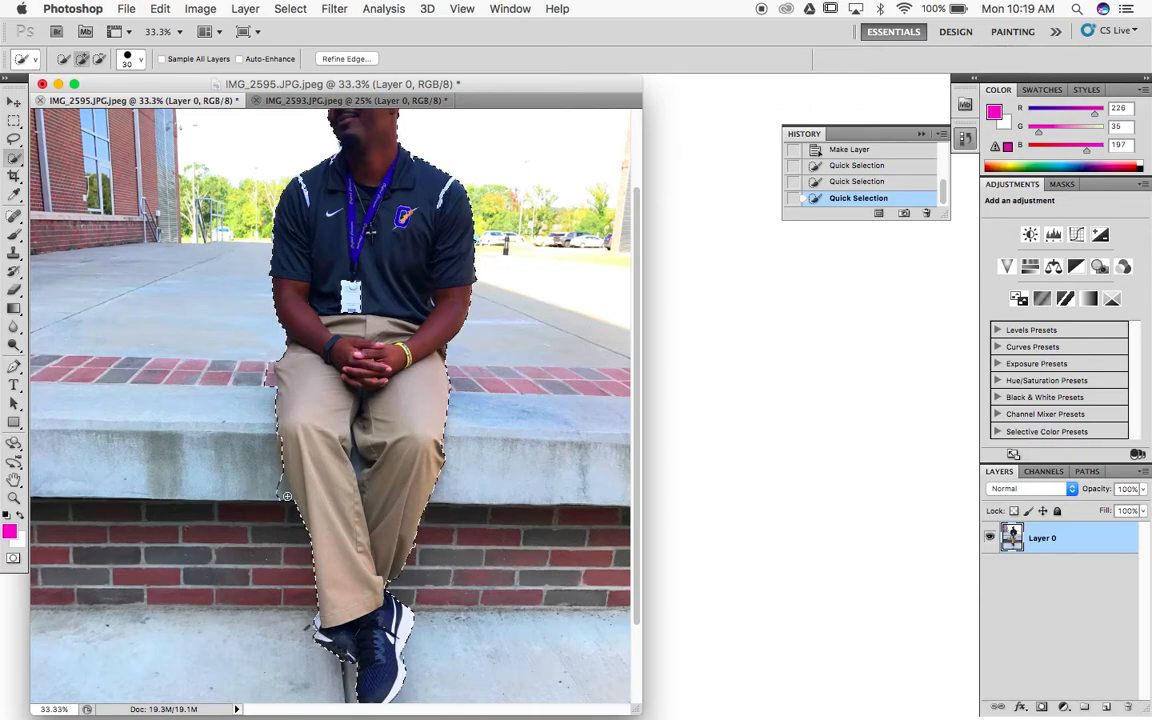
{"action": "key", "text": "alt"}
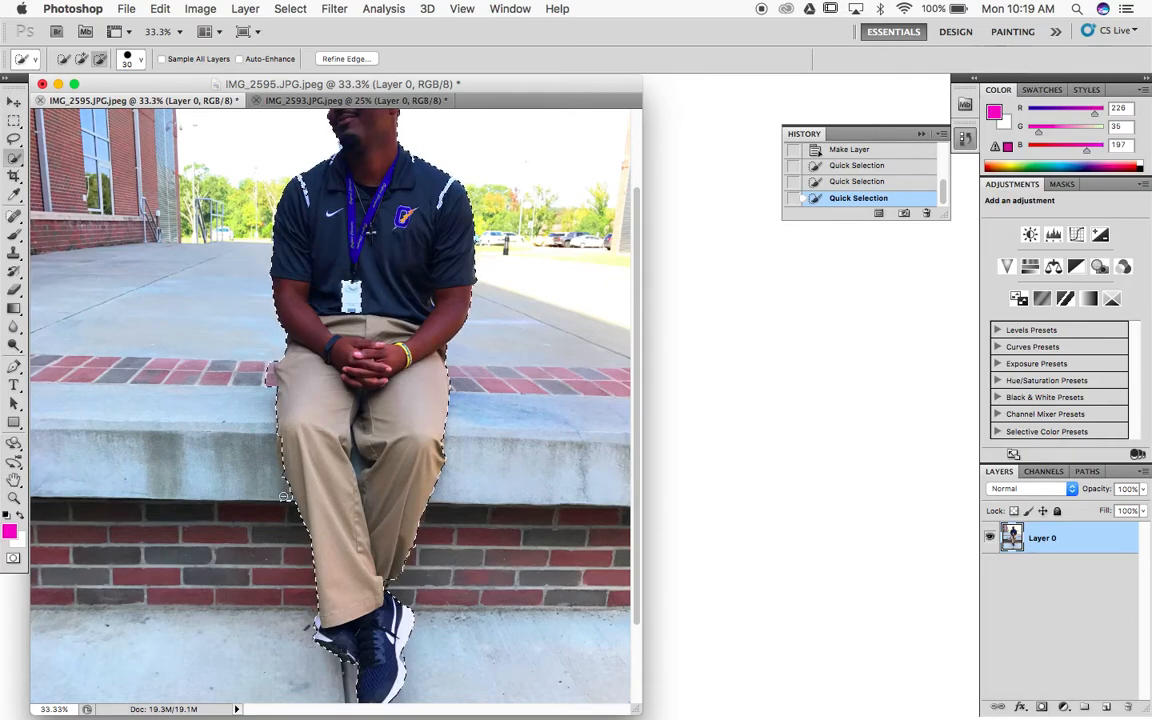
{"action": "left_click", "coordinate": [285, 500], "text": "alt"}
{"action": "key", "text": "alt"}
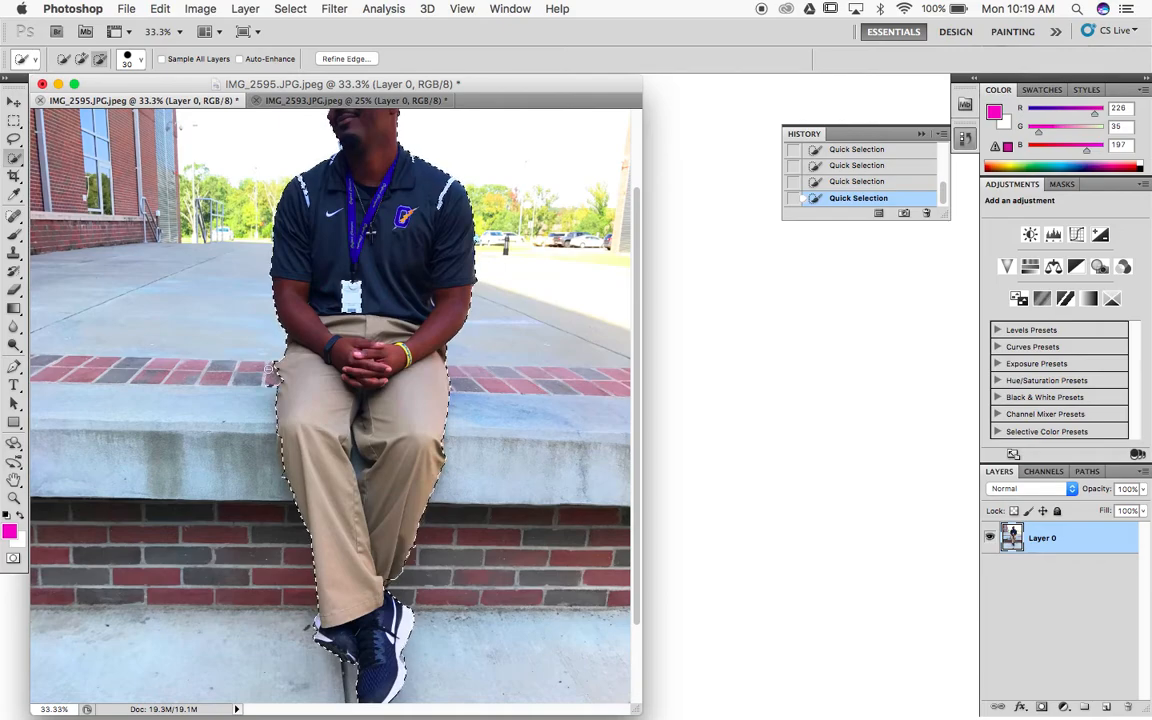
{"action": "key", "text": "alt"}
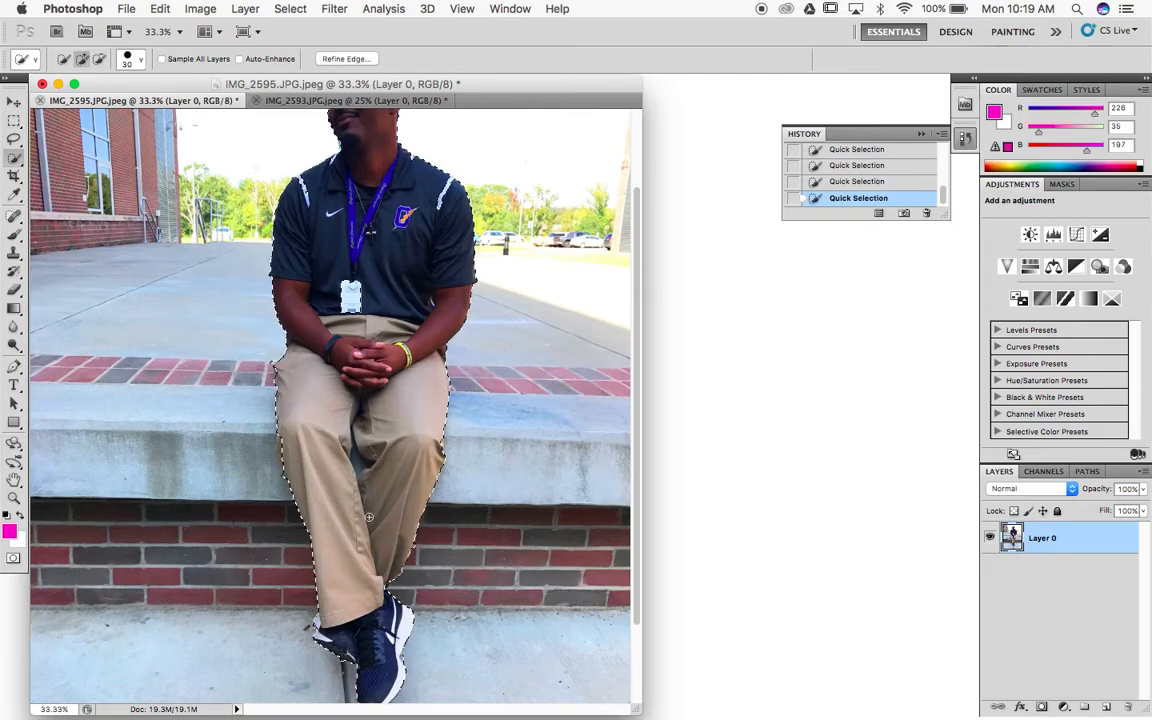
- Check the selection outline from shoes to head and include the white badge on the lanyard
{"action": "scroll", "coordinate": [368, 512], "scroll_direction": "down", "scroll_amount": 3}
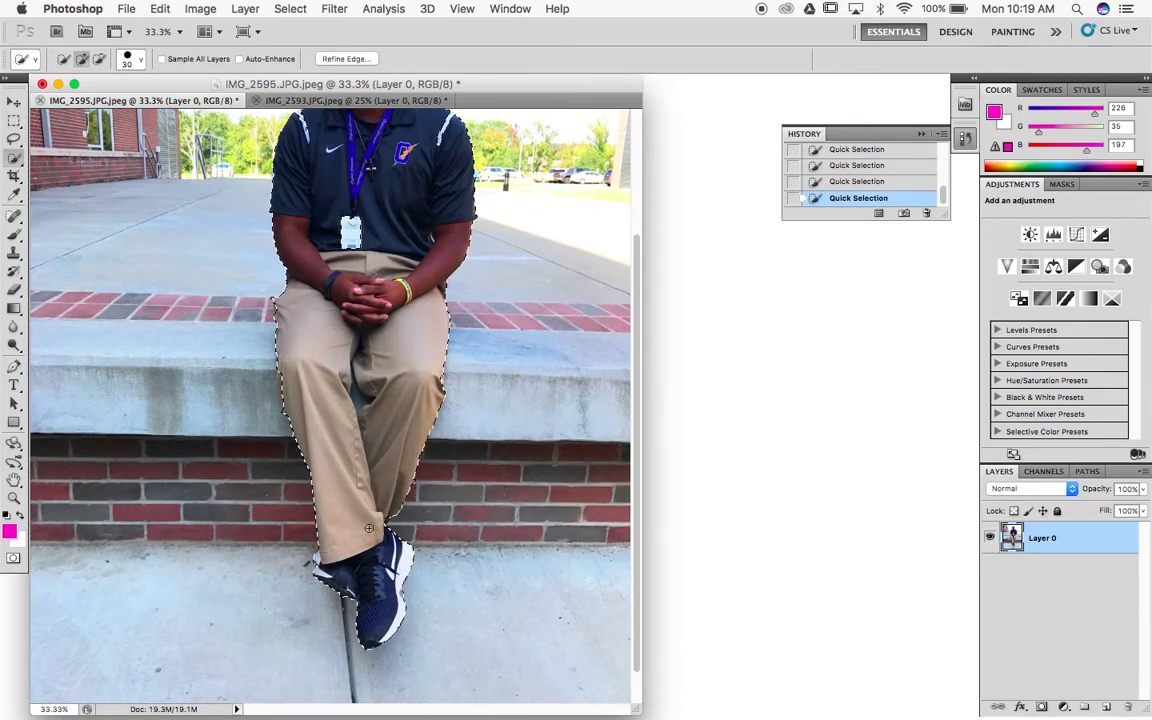
{"action": "scroll", "coordinate": [368, 528], "scroll_direction": "up", "scroll_amount": 7}
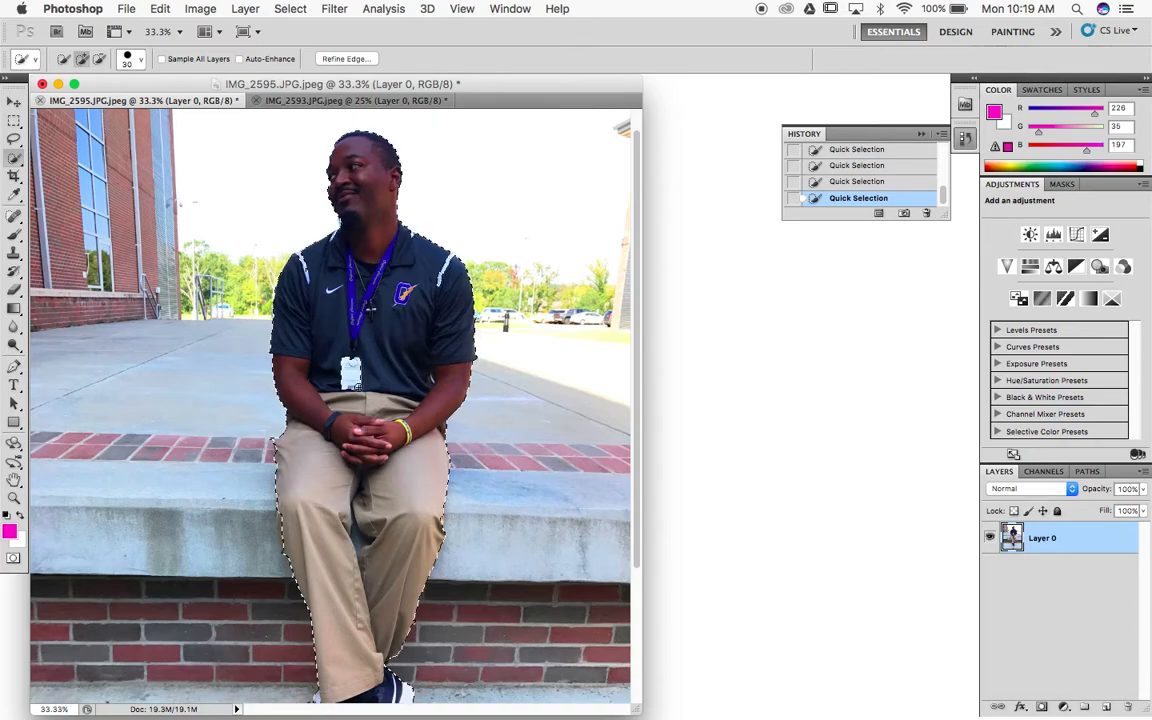
{"action": "key", "text": "alt"}
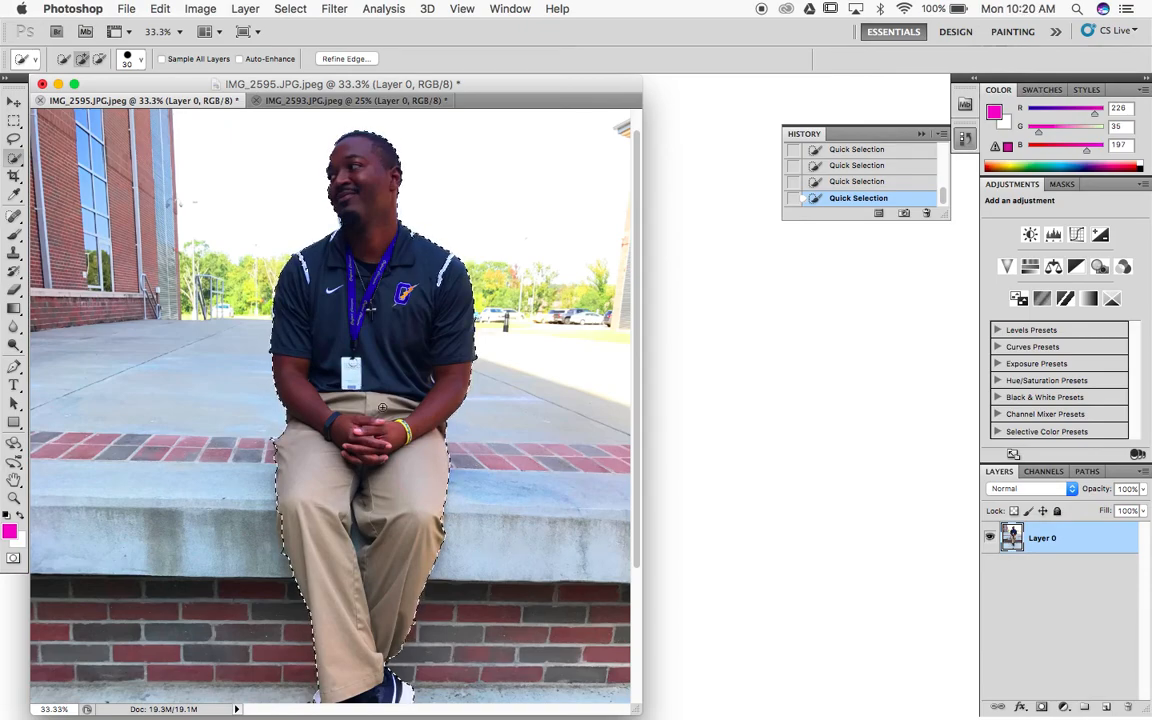
- Copy the selected man from IMG_2595 and paste him into IMG_2593 as a new layer
{"action": "key", "text": "super+minus"}
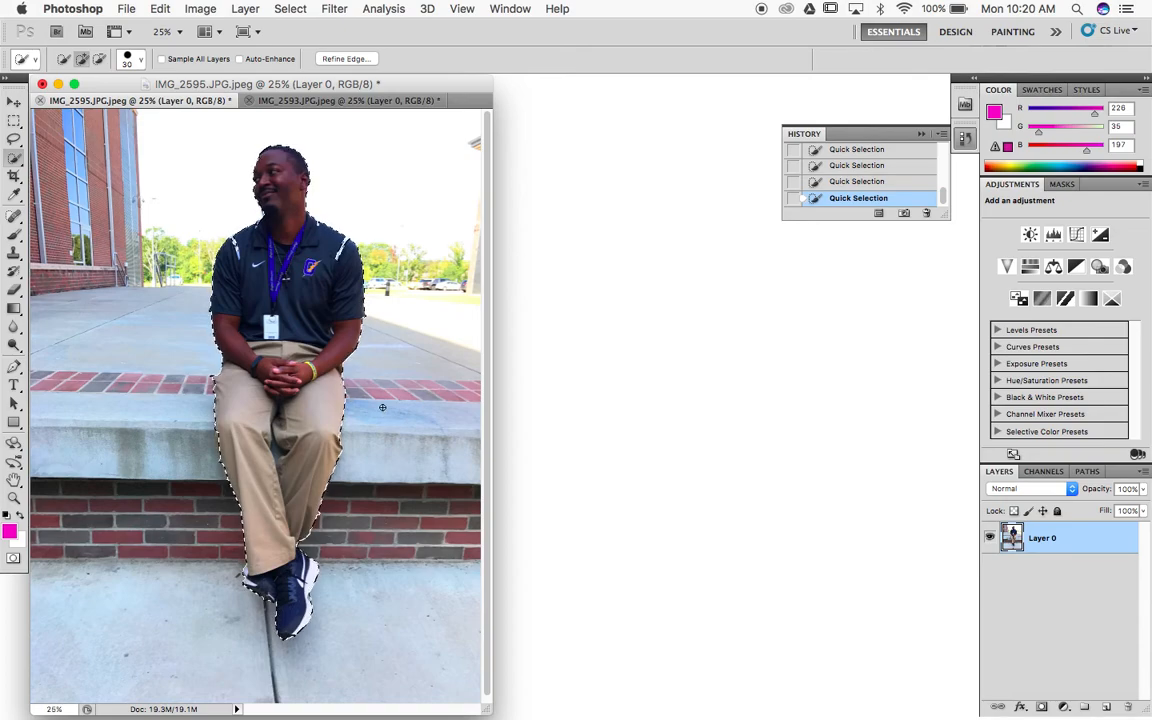
{"action": "left_click", "coordinate": [331, 102]}
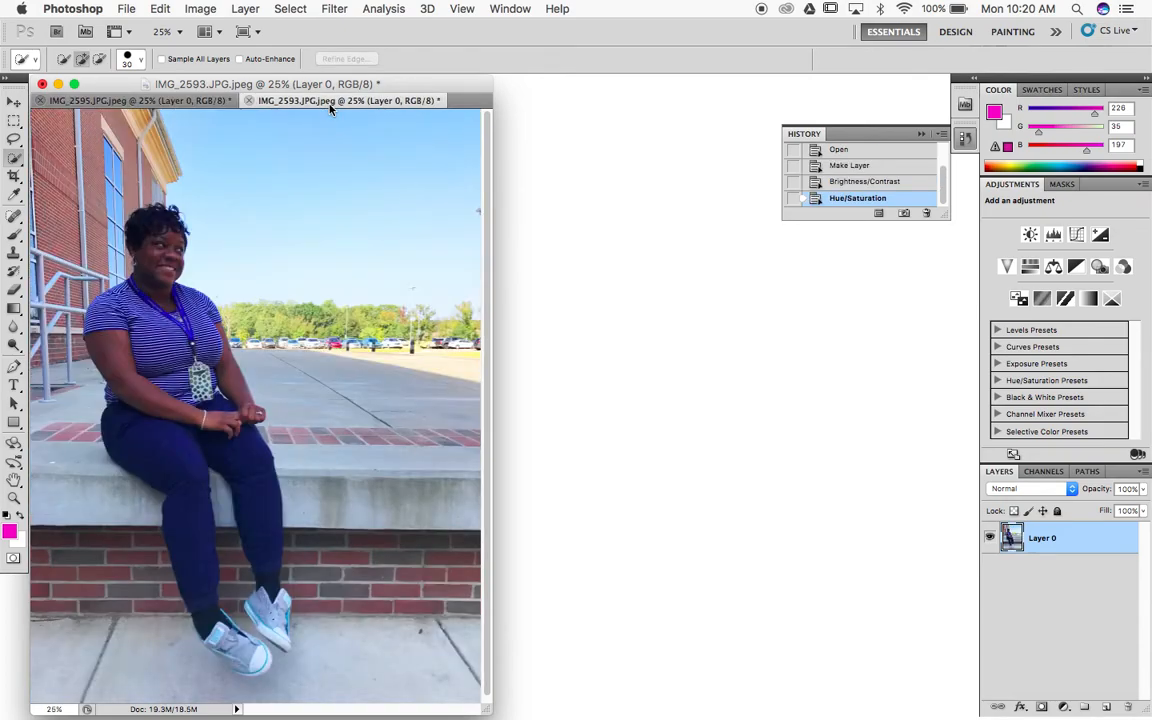
{"action": "key", "text": "super+v"}
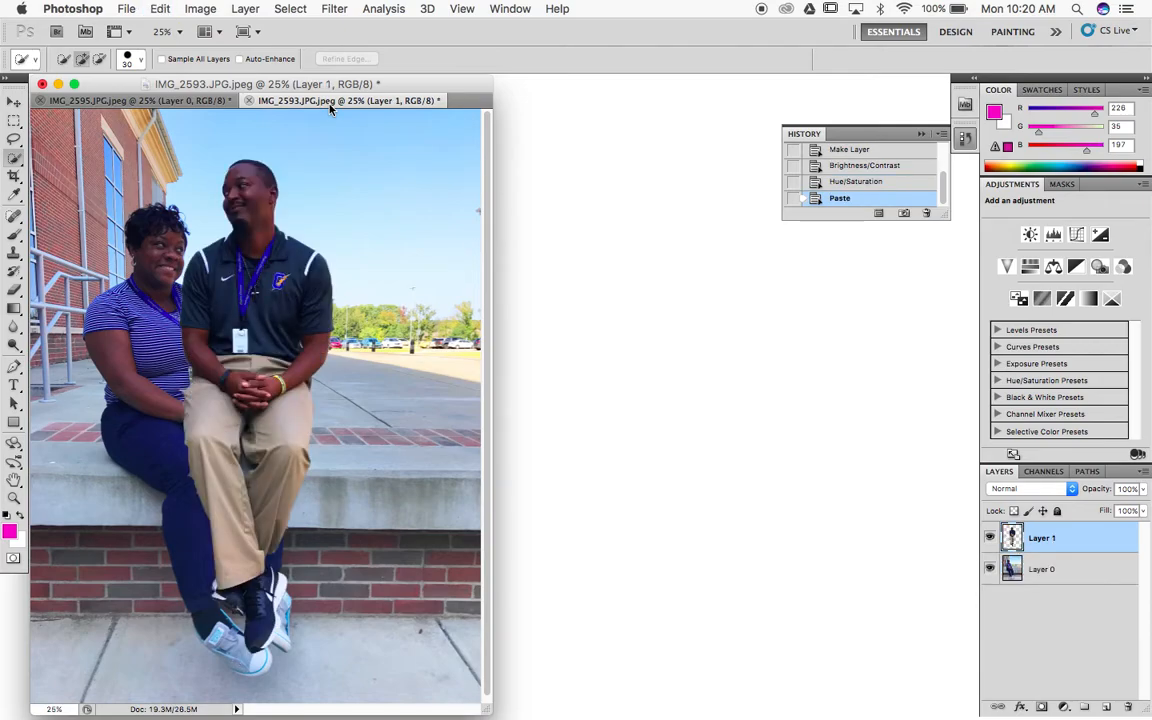
- Move the pasted man on Layer 1 to sit on the ledge to the right of the woman, with his shoes inside the frame
{"action": "left_click", "coordinate": [14, 102]}
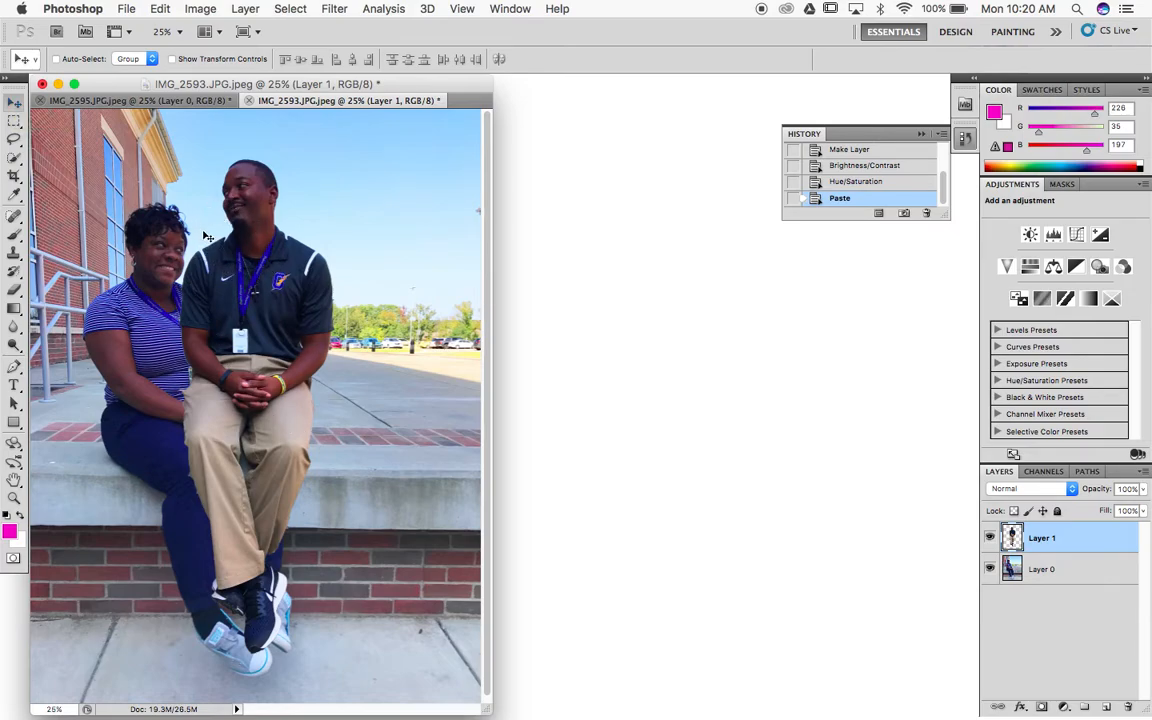
{"action": "left_click", "coordinate": [1054, 569]}
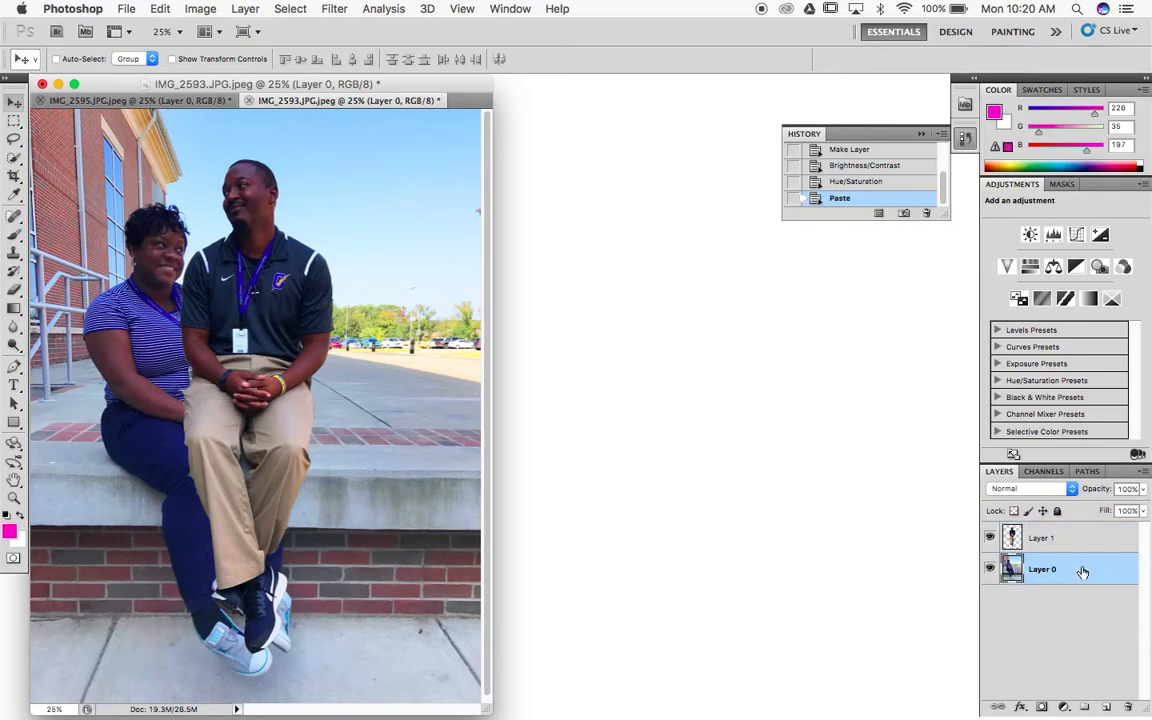
{"action": "left_click", "coordinate": [1064, 540]}
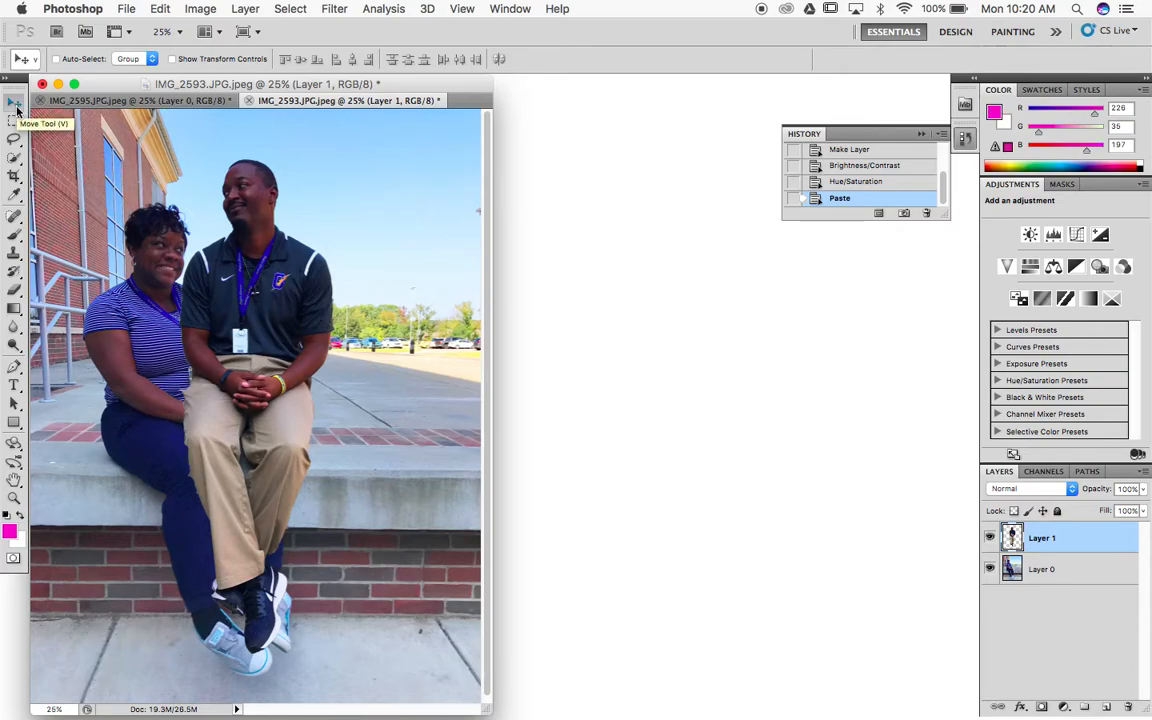
{"action": "left_click_drag", "start_coordinate": [284, 292], "coordinate": [433, 392]}
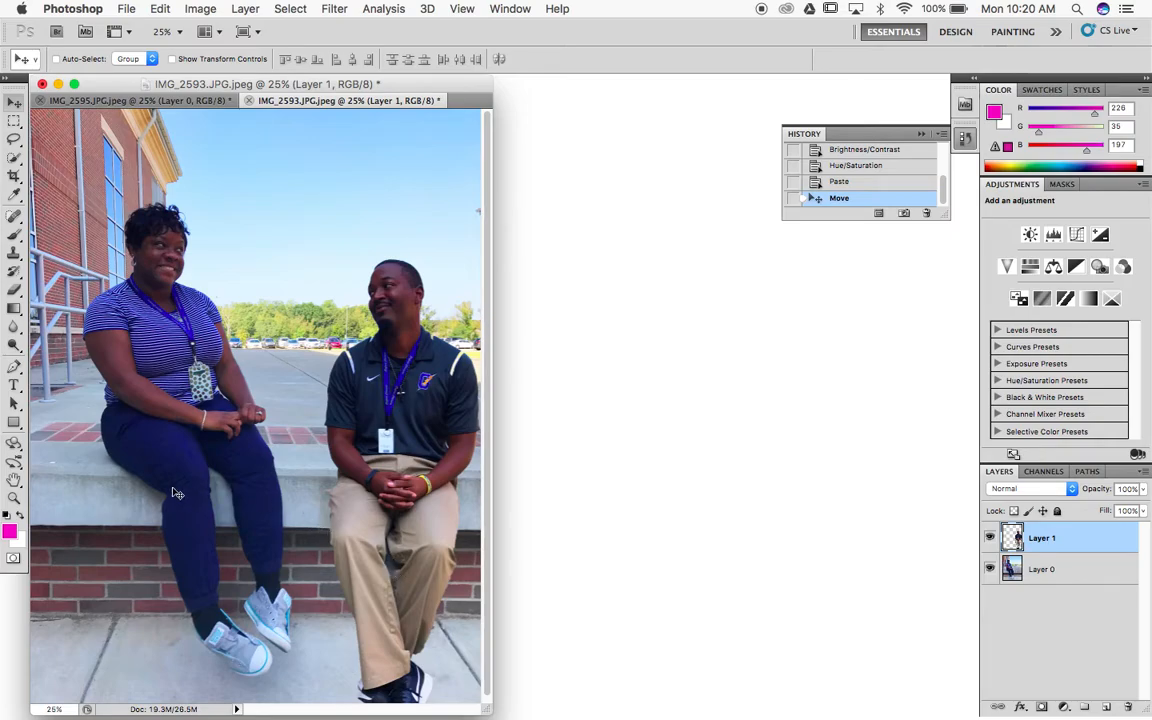
{"action": "left_click_drag", "start_coordinate": [387, 512], "coordinate": [389, 472]}
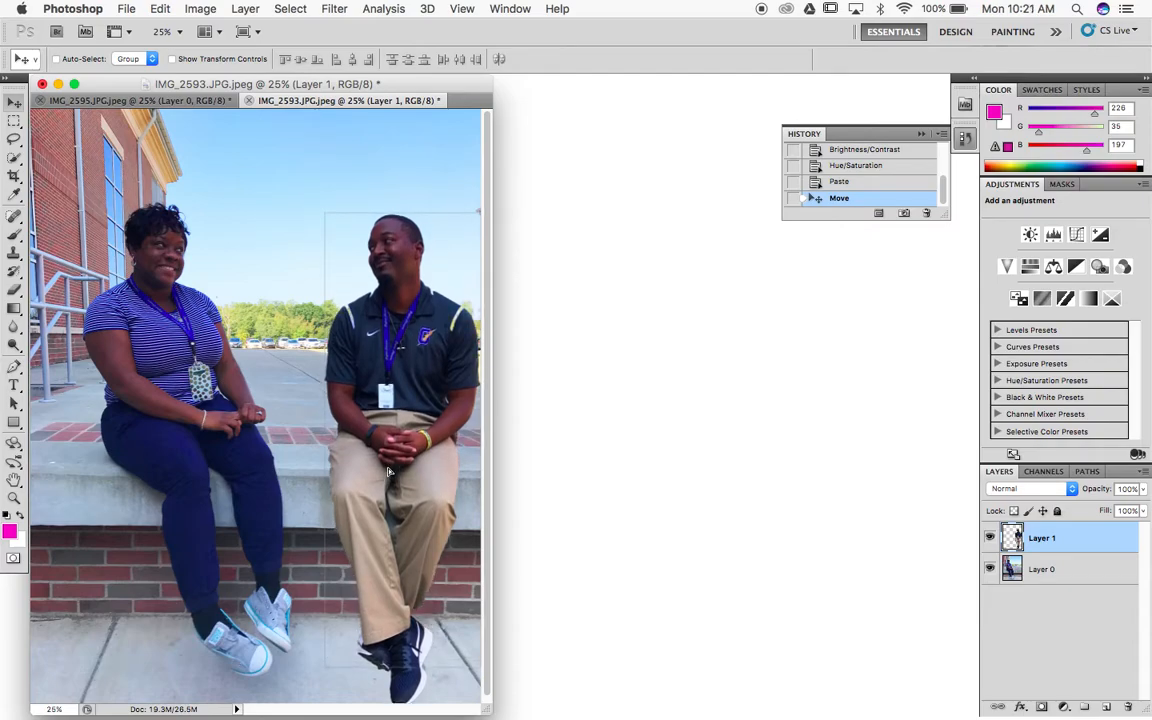
{"action": "left_click_drag", "start_coordinate": [389, 472], "coordinate": [389, 472]}
{"action": "left_click_drag", "start_coordinate": [418, 590], "coordinate": [418, 584]}
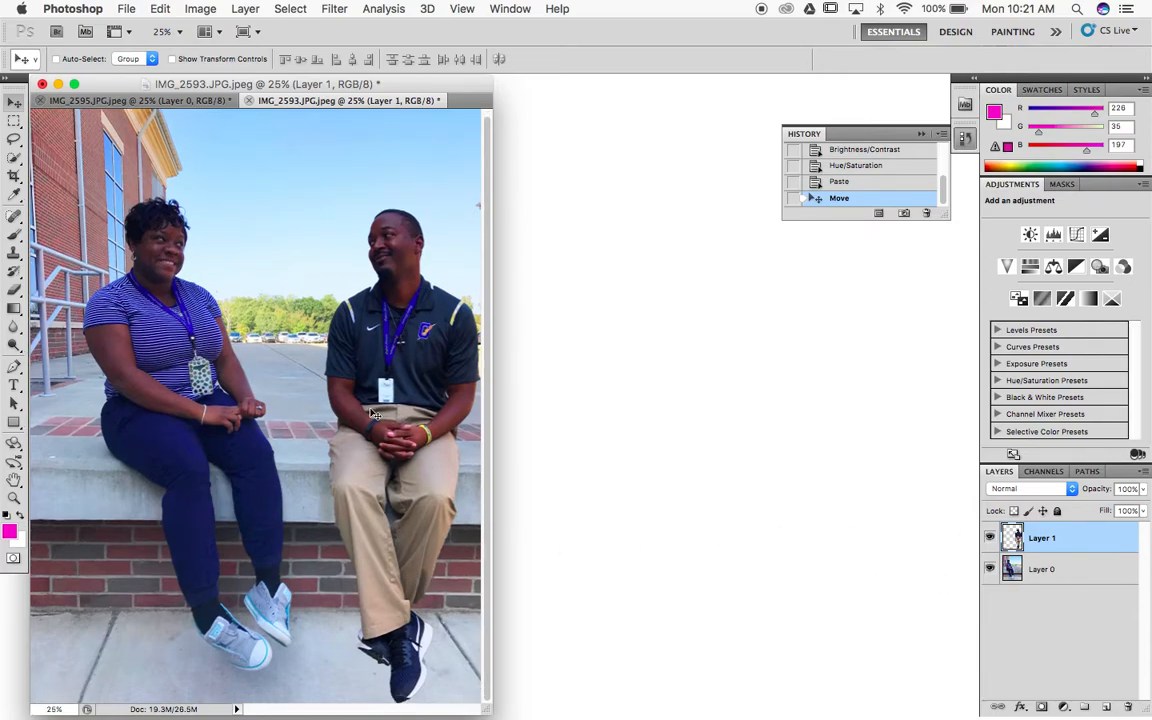
- Merge Layer 1 and Layer 0 of IMG_2593 into a single layer
{"action": "right_click", "coordinate": [1052, 551]}
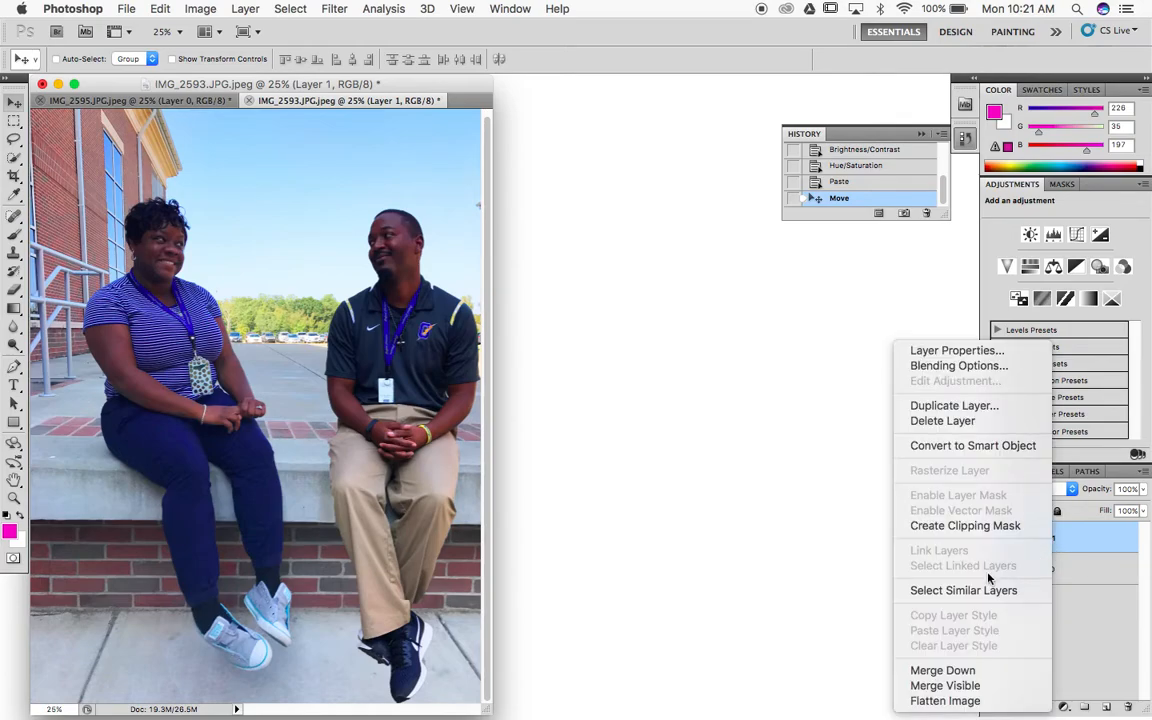
{"action": "left_click", "coordinate": [1080, 603]}
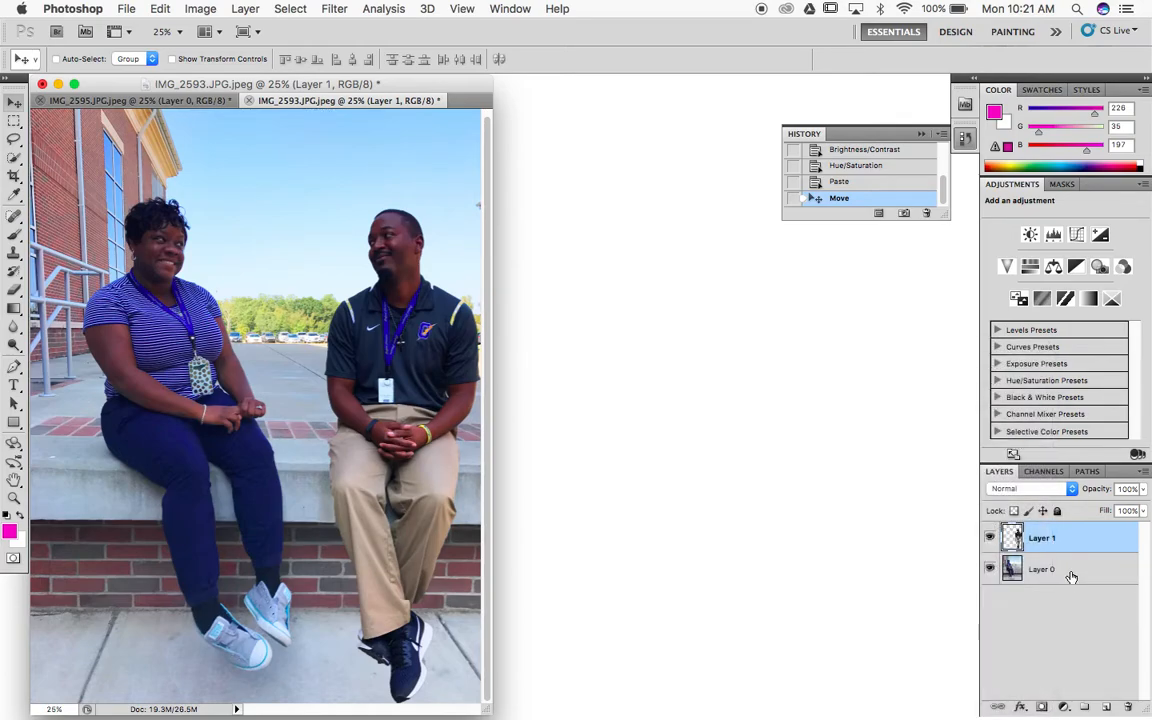
{"action": "left_click", "coordinate": [1070, 575], "text": "shift"}
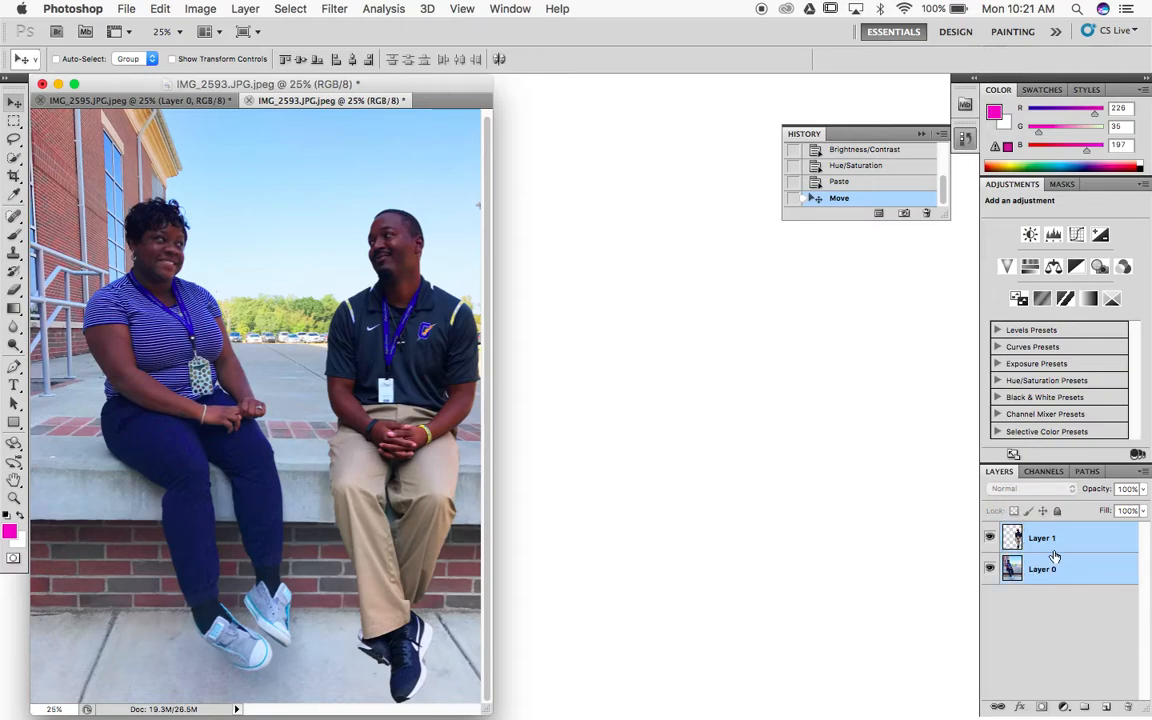
{"action": "right_click", "coordinate": [1050, 553]}
{"action": "left_click", "coordinate": [940, 670]}
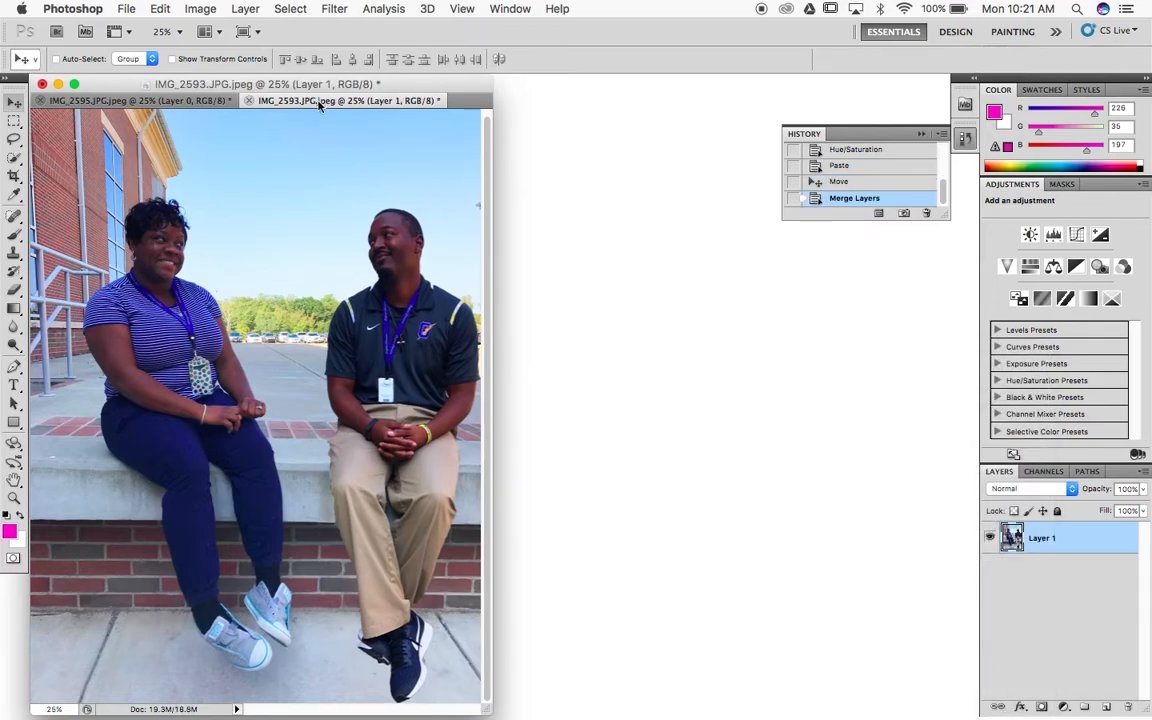
- Close the IMG_2595 photo without saving its changes, keeping the combined IMG_2593 photo open
{"action": "left_click_drag", "start_coordinate": [286, 82], "coordinate": [308, 80]}
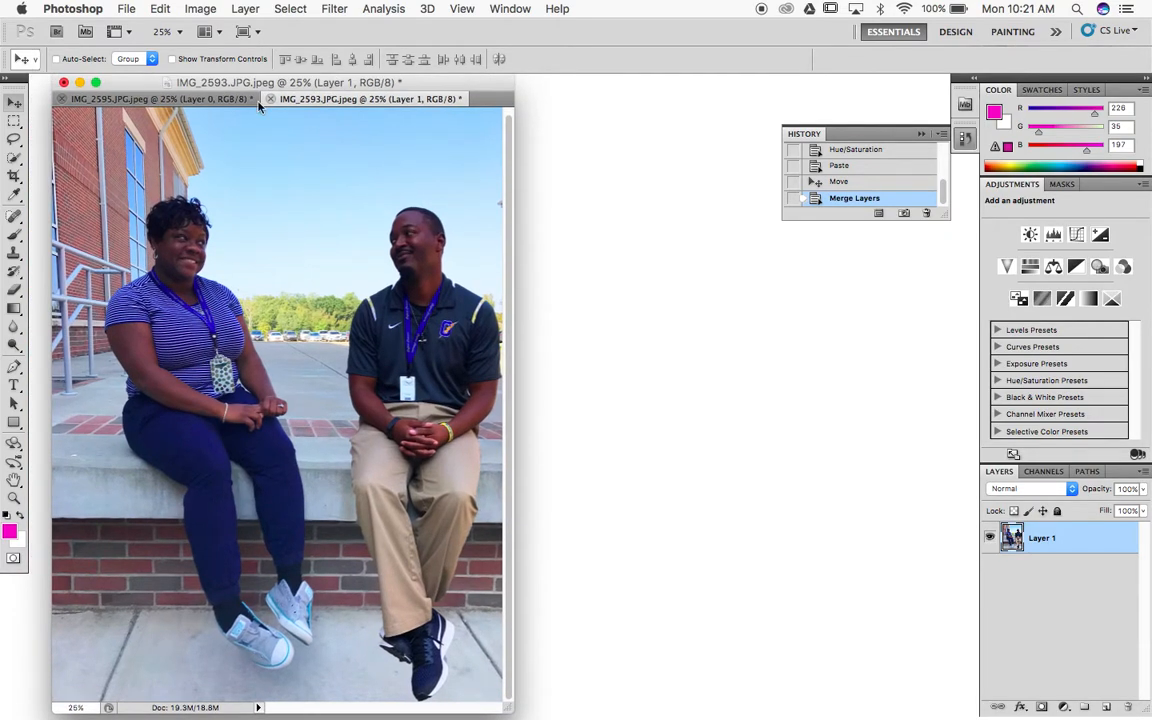
{"action": "left_click", "coordinate": [62, 103]}
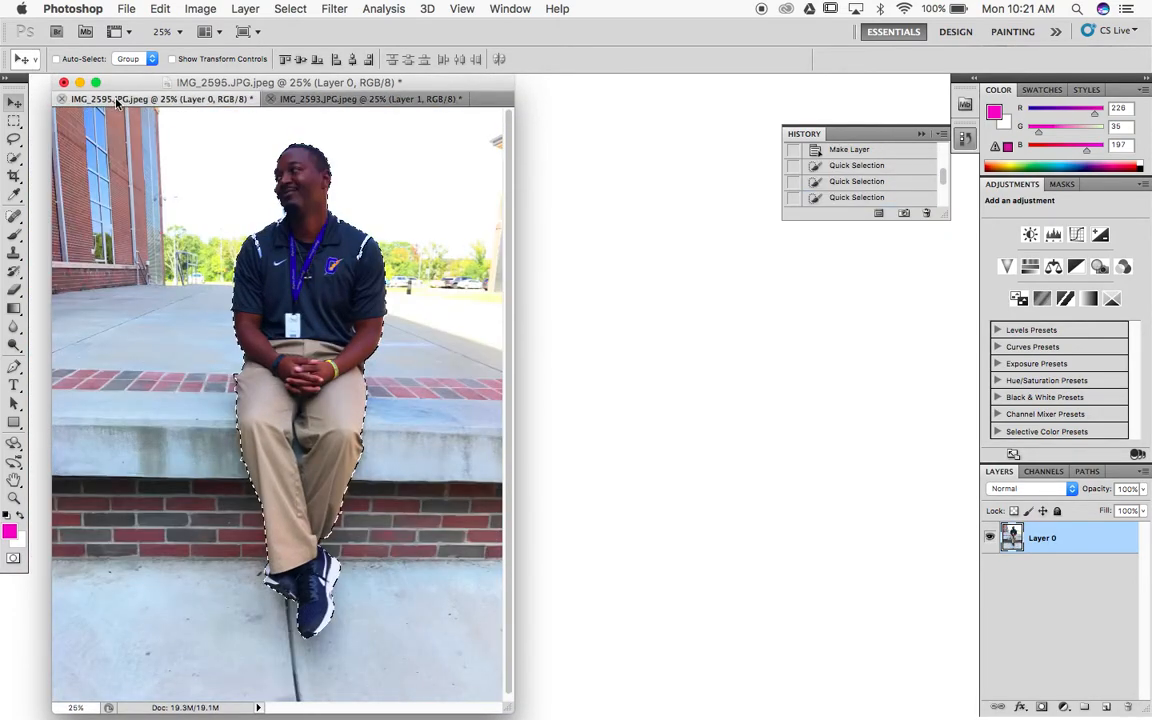
{"action": "left_click", "coordinate": [61, 99]}
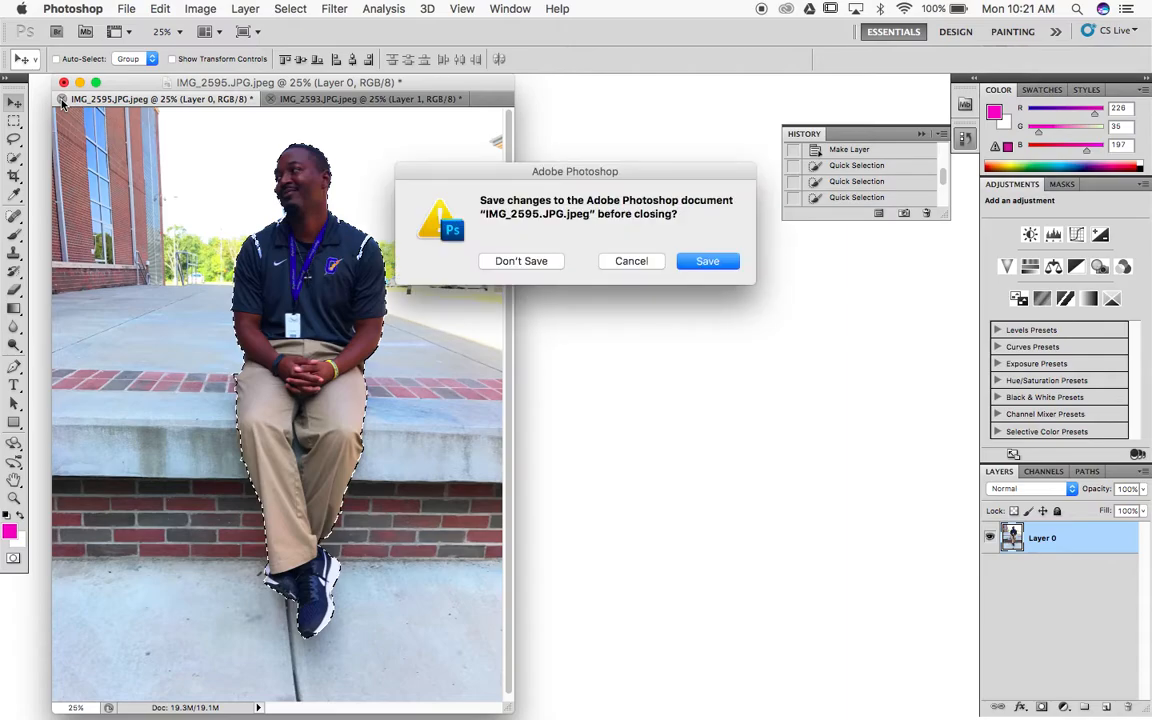
{"action": "left_click", "coordinate": [540, 260]}
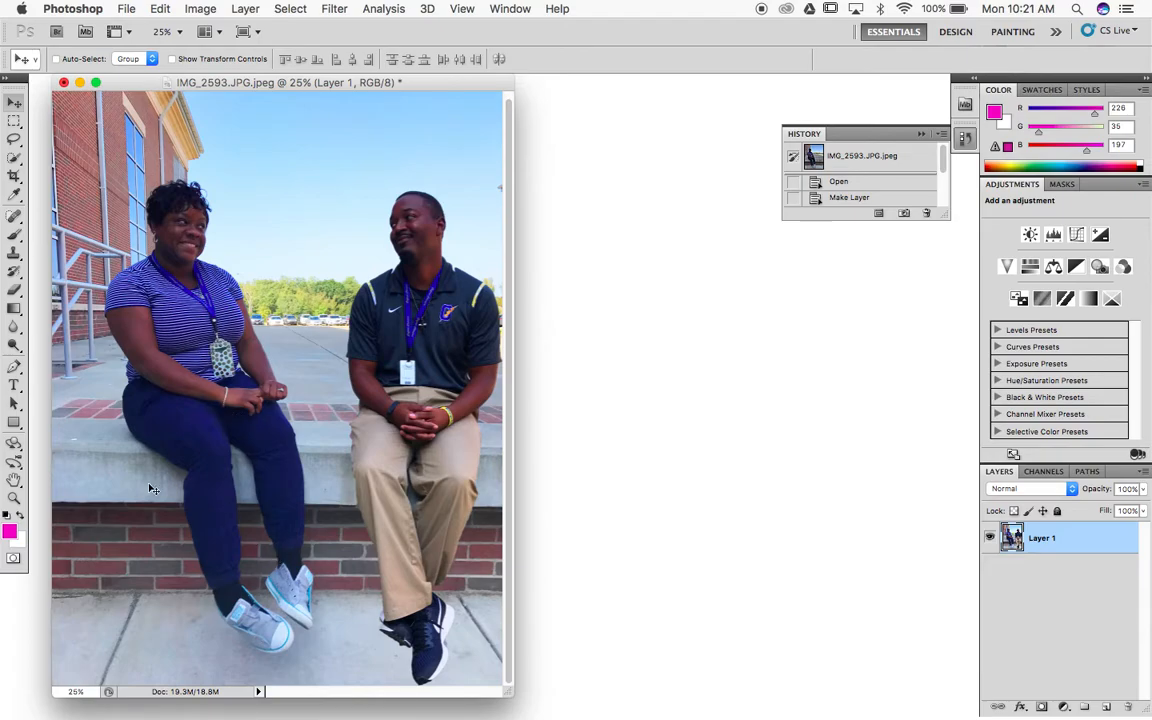
- Undo the merge of the two layers and select only Layer 0
{"action": "key", "text": "super+z"}
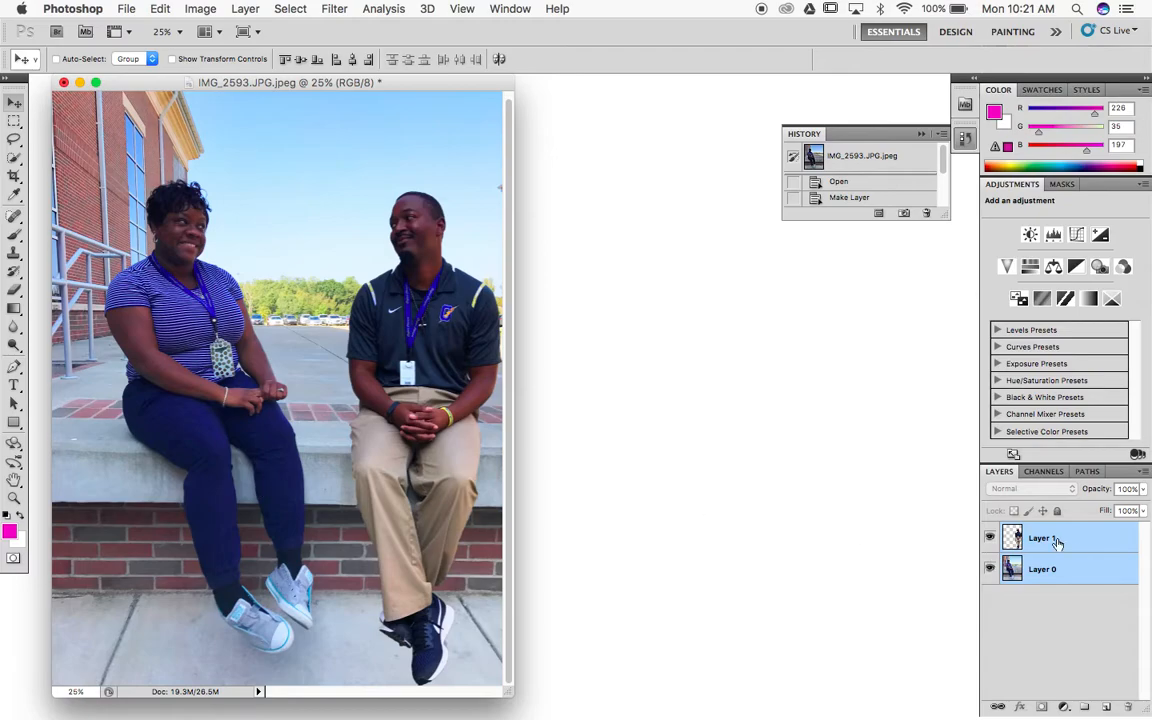
{"action": "left_click", "coordinate": [1042, 602]}
{"action": "left_click", "coordinate": [1045, 572]}
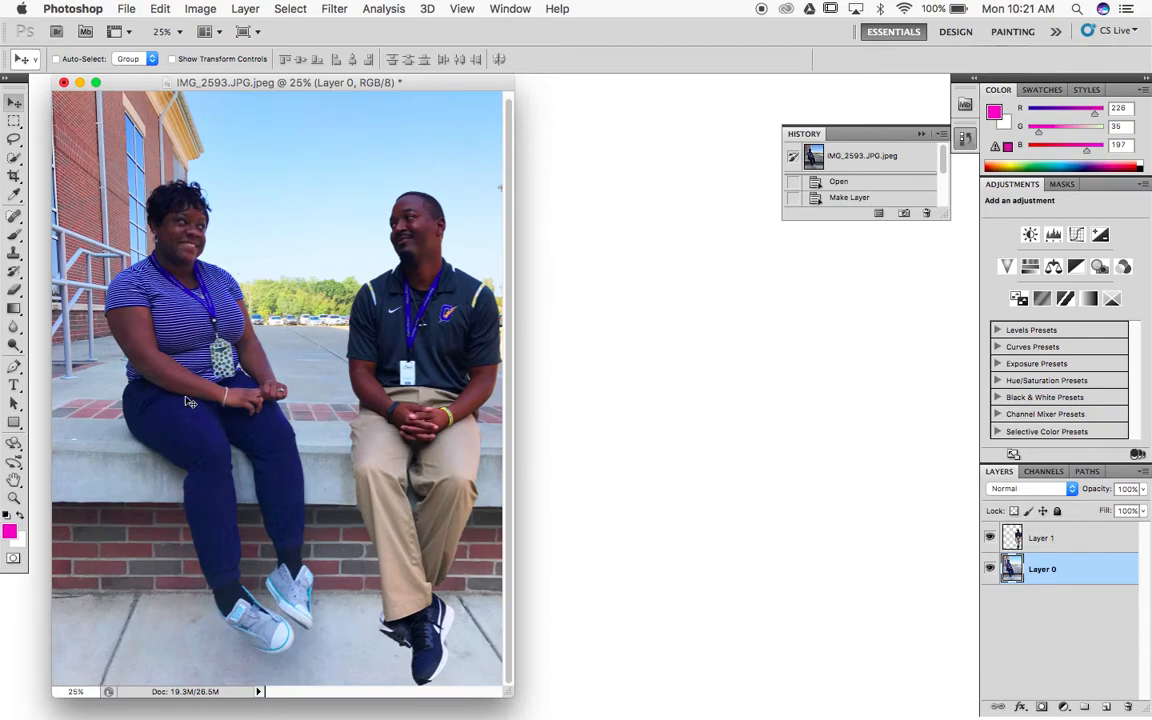
- Apply a Hue/Saturation adjustment to Layer 0 with saturation set to +8
{"action": "left_click", "coordinate": [184, 11]}
{"action": "mouse_move", "coordinate": [240, 58]}
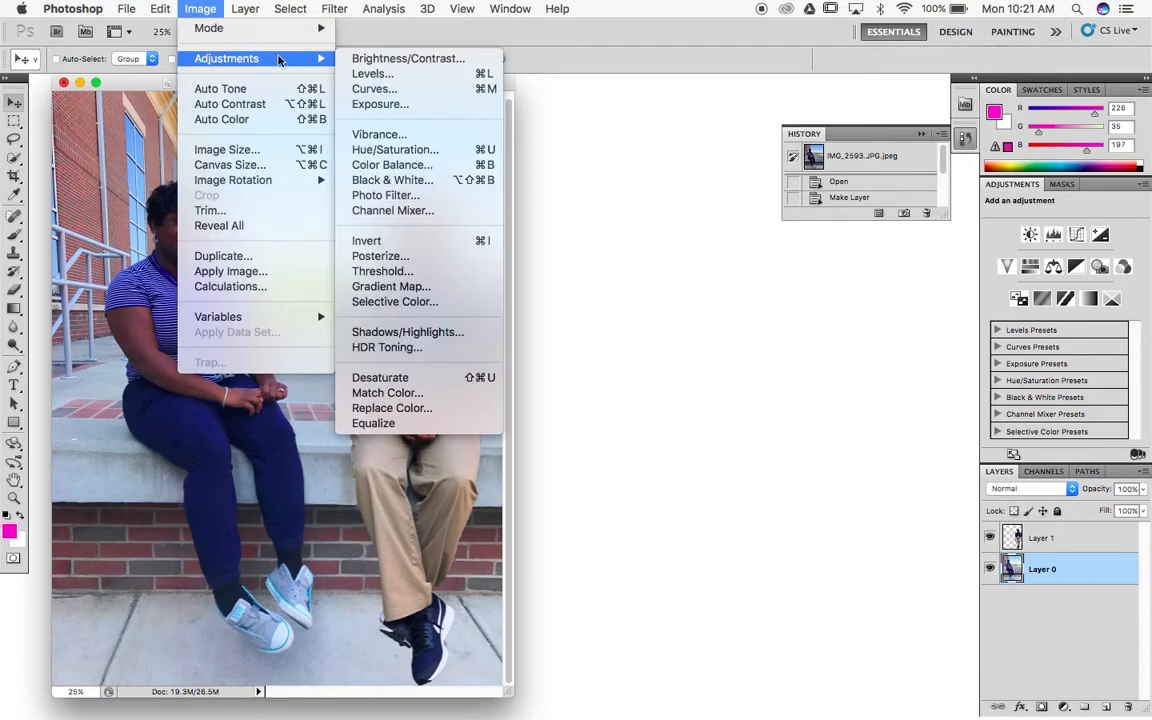
{"action": "left_click", "coordinate": [400, 150]}
{"action": "left_click_drag", "start_coordinate": [937, 240], "coordinate": [939, 236]}
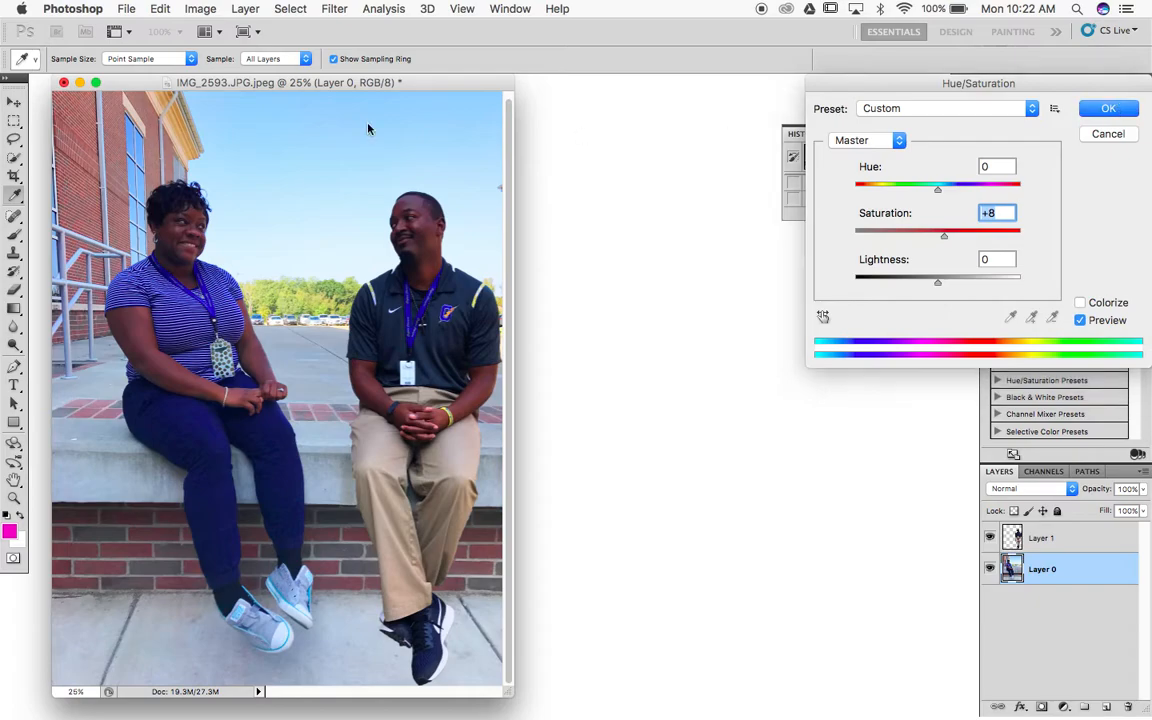
{"action": "key", "text": "Return"}
- Apply a Brightness/Contrast adjustment to Layer 0 with contrast set to 17
{"action": "left_click", "coordinate": [201, 9]}
{"action": "mouse_move", "coordinate": [331, 66]}
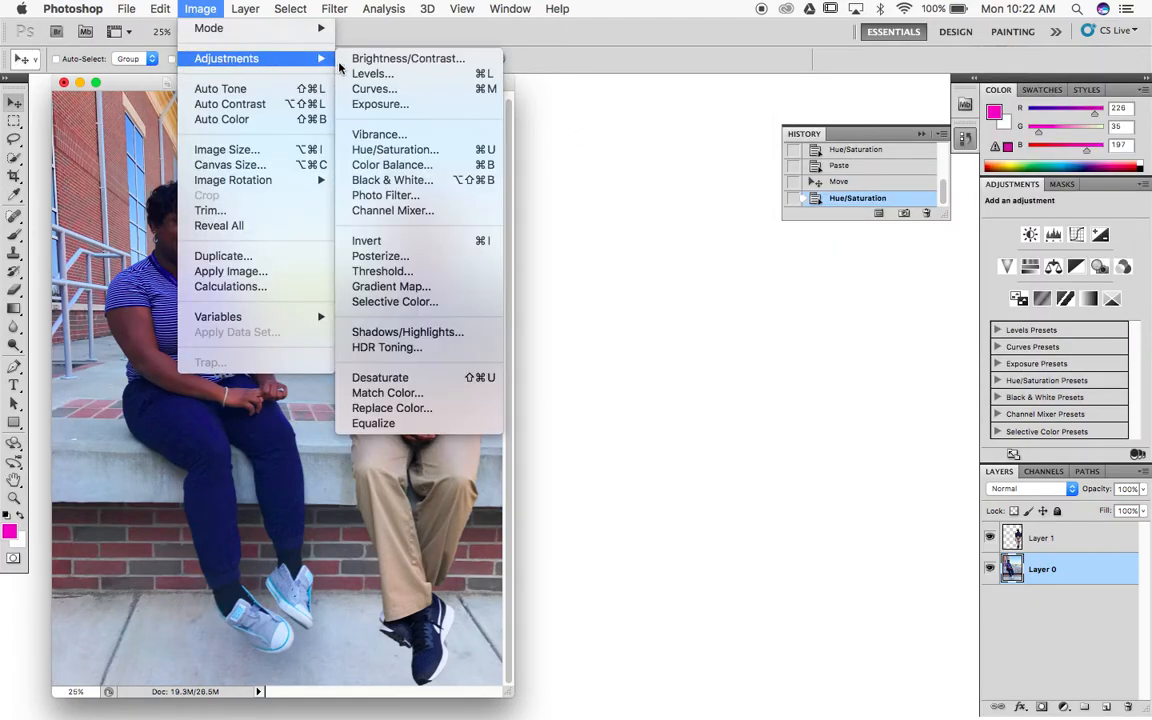
{"action": "left_click", "coordinate": [405, 58]}
{"action": "left_click_drag", "start_coordinate": [795, 298], "coordinate": [803, 298]}
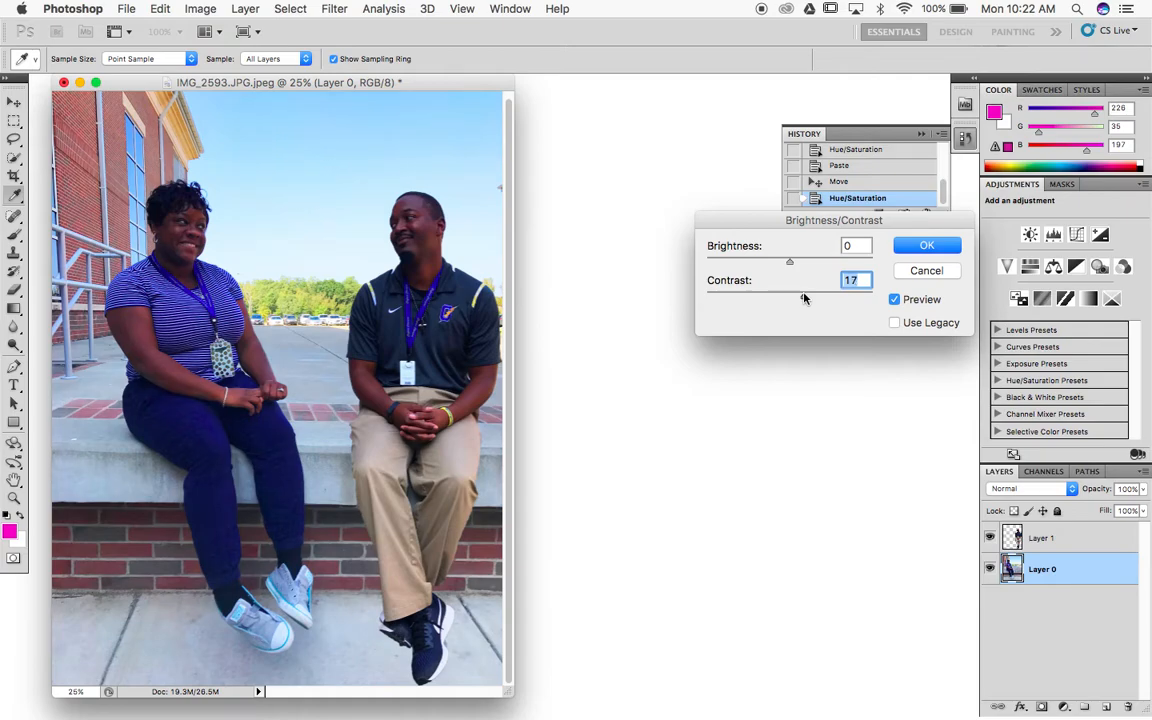
{"action": "left_click", "coordinate": [927, 245]}
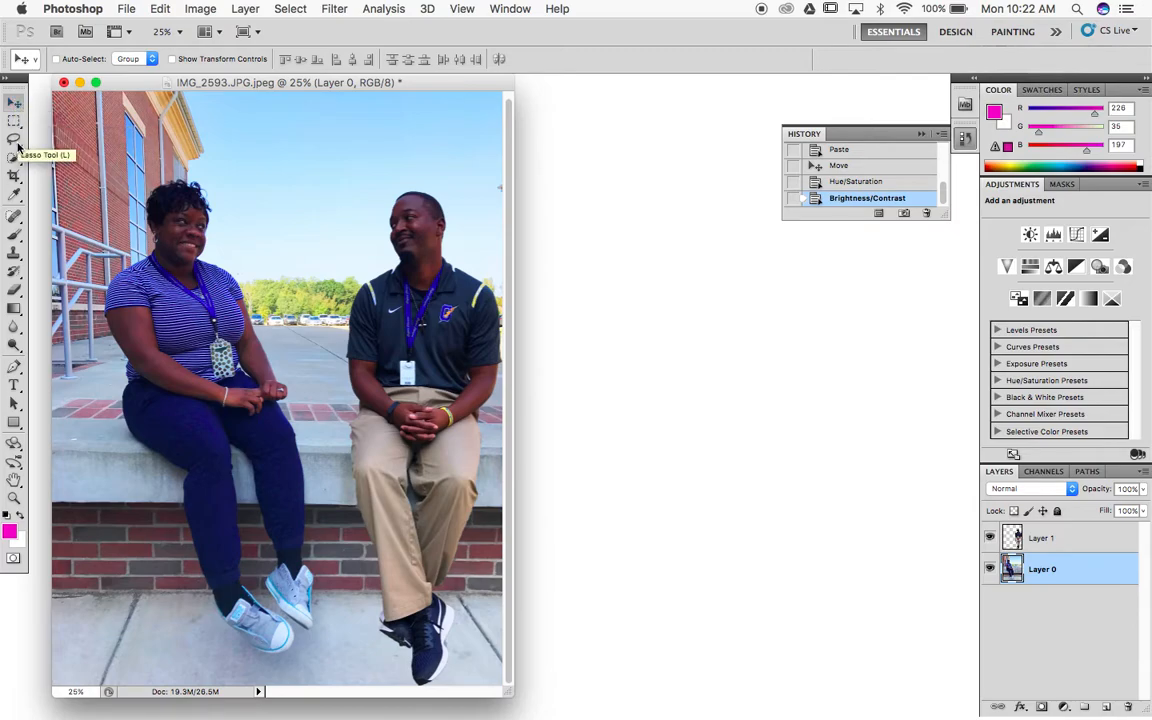
- Set up the Burn tool with a soft round brush of 391 px size and 13% hardness
{"action": "left_click", "coordinate": [13, 344]}
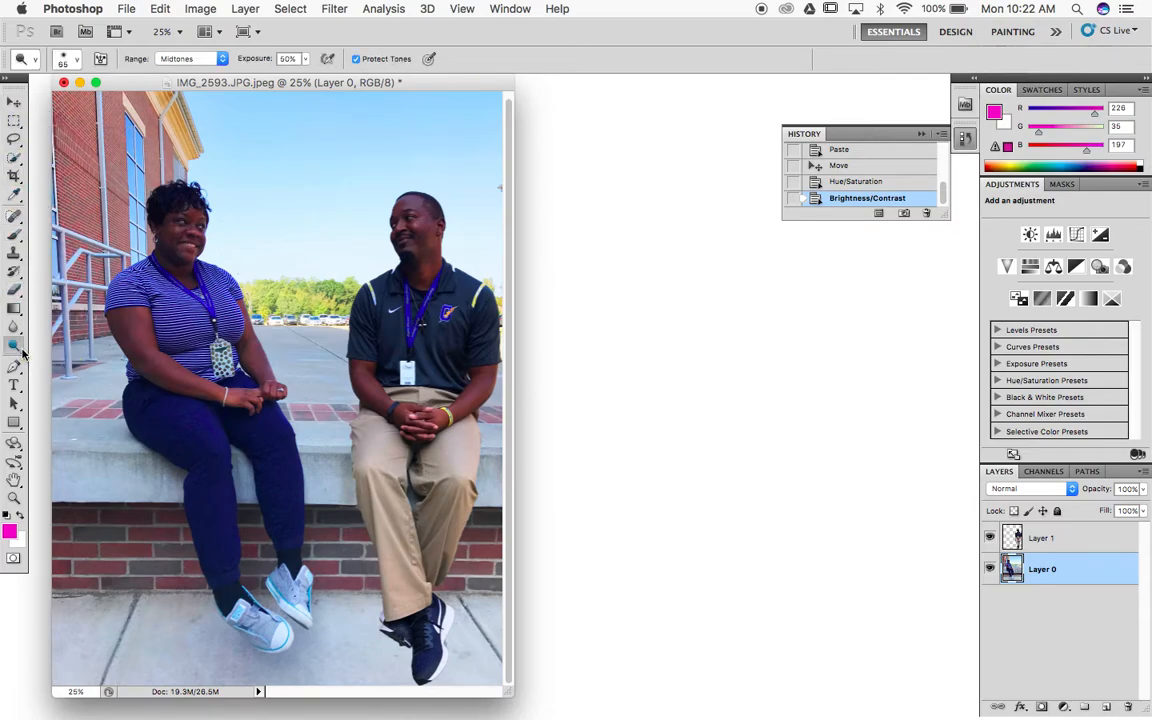
{"action": "left_click", "coordinate": [22, 351]}
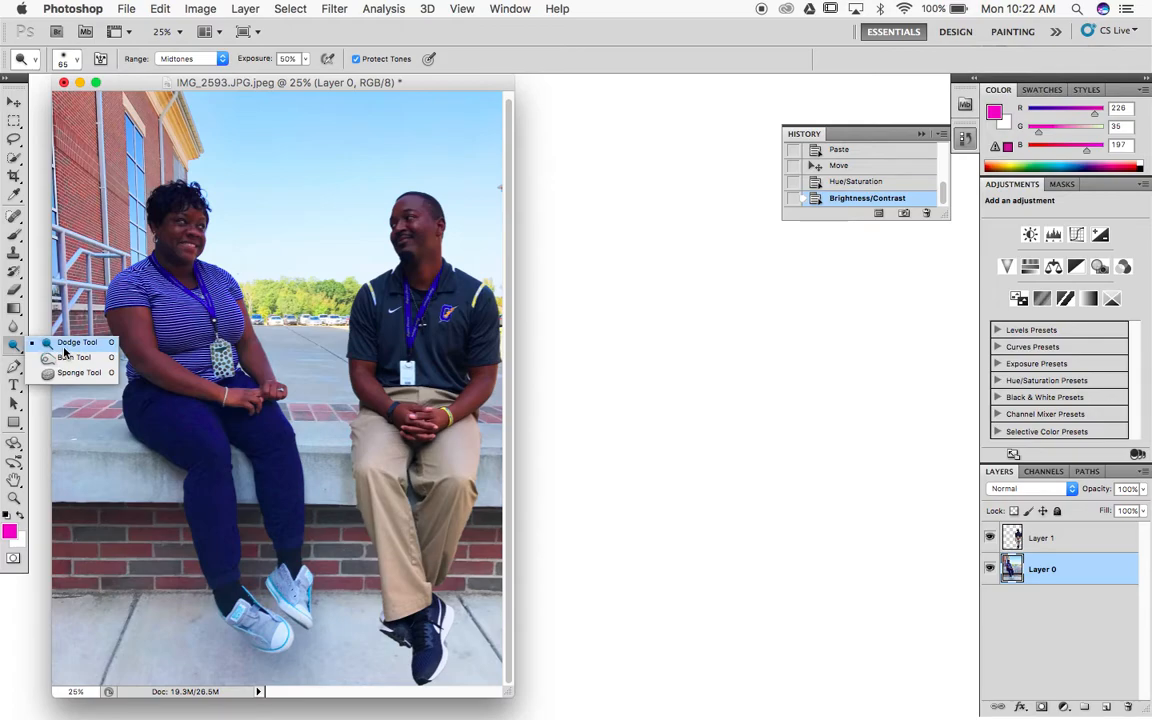
{"action": "left_click", "coordinate": [66, 357]}
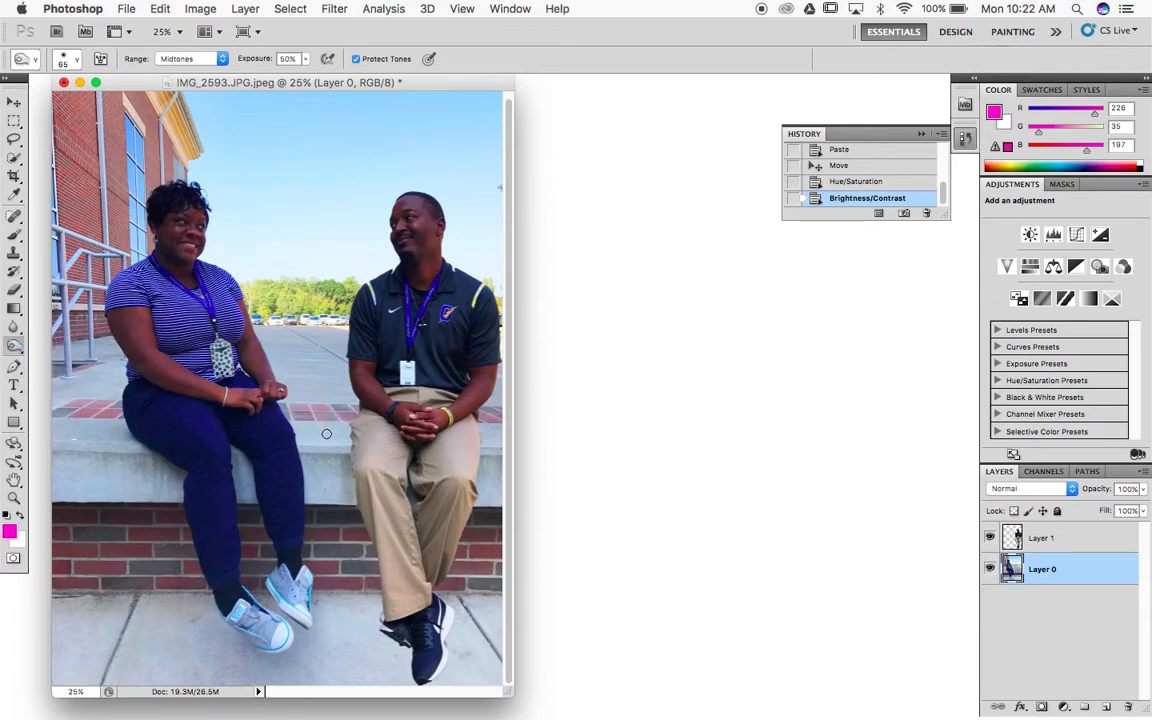
{"action": "left_click", "coordinate": [76, 61]}
{"action": "left_click_drag", "start_coordinate": [70, 104], "coordinate": [108, 104]}
{"action": "left_click", "coordinate": [45, 180]}
{"action": "mouse_move", "coordinate": [22, 136]}
{"action": "left_mouse_down"}
{"action": "mouse_move", "coordinate": [83, 139]}
{"action": "mouse_move", "coordinate": [41, 136]}
{"action": "left_mouse_up"}
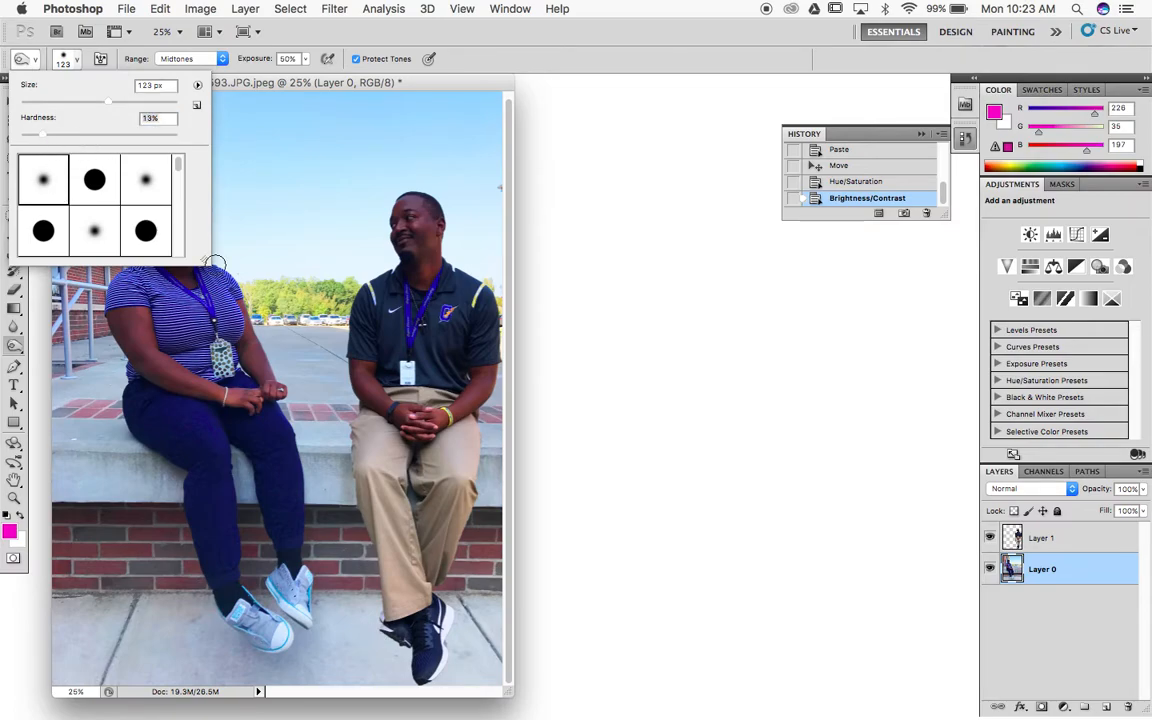
{"action": "left_click_drag", "start_coordinate": [108, 101], "coordinate": [148, 101]}
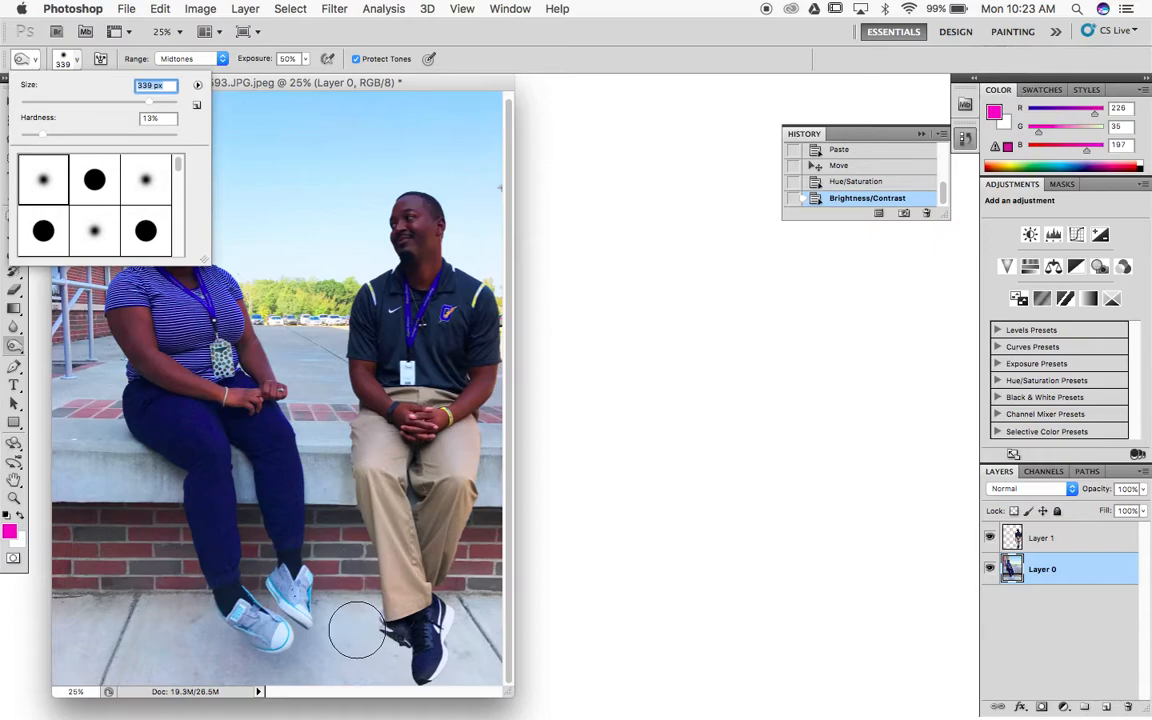
{"action": "left_click_drag", "start_coordinate": [150, 101], "coordinate": [170, 101]}
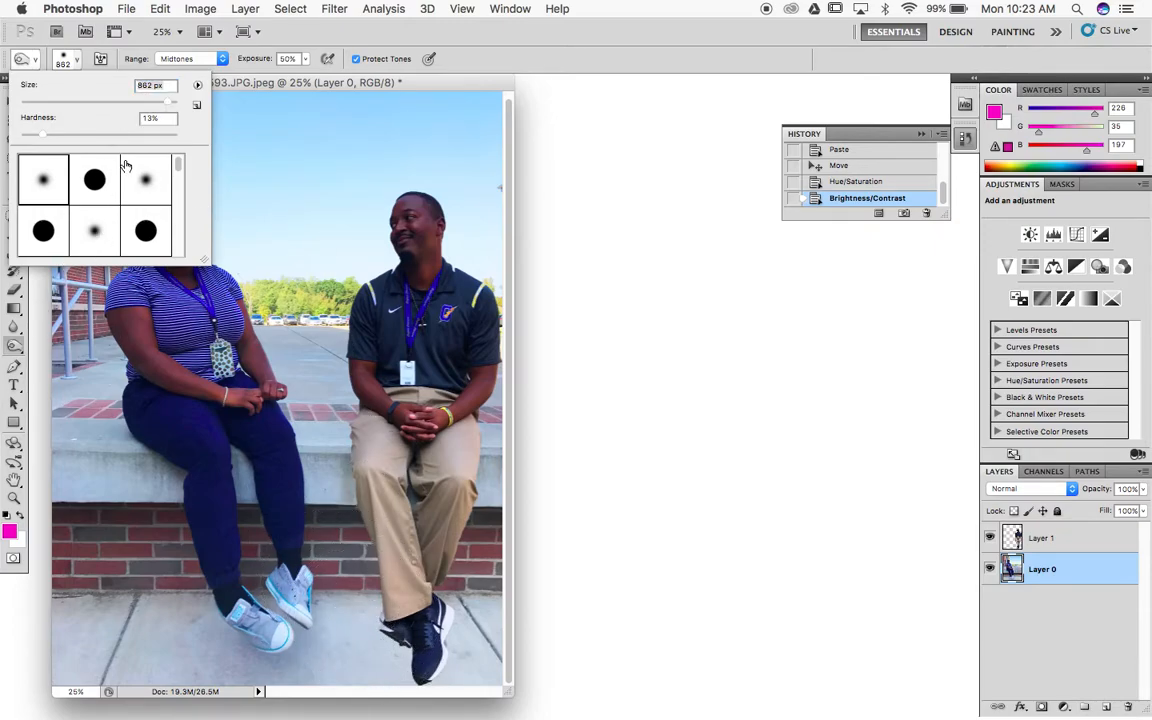
{"action": "mouse_move", "coordinate": [150, 101]}
{"action": "left_mouse_down"}
{"action": "mouse_move", "coordinate": [40, 93]}
{"action": "mouse_move", "coordinate": [155, 101]}
{"action": "left_mouse_up"}
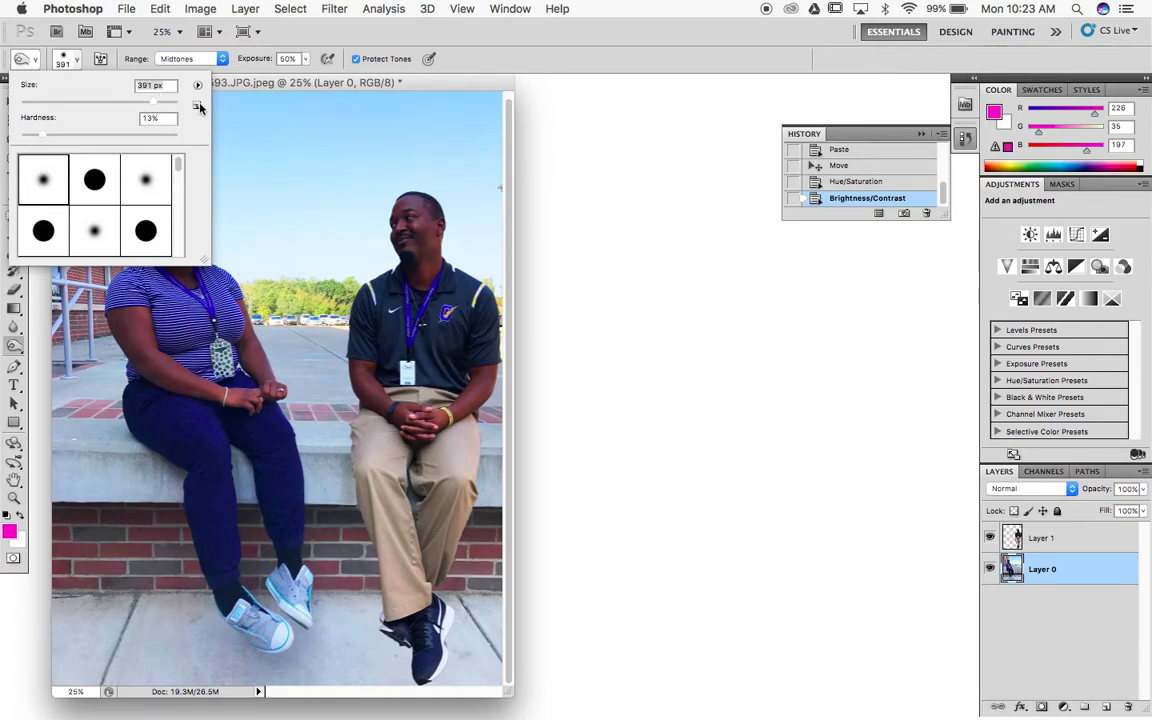
- Burn shadows into the concrete around the man's shoes on Layer 0, finishing with the Move tool active
{"action": "left_click", "coordinate": [384, 660]}
{"action": "left_click", "coordinate": [382, 660]}
{"action": "left_click", "coordinate": [378, 662]}
{"action": "left_click", "coordinate": [382, 663]}
{"action": "left_click", "coordinate": [398, 670]}
{"action": "left_click", "coordinate": [450, 663]}
{"action": "left_click", "coordinate": [460, 650]}
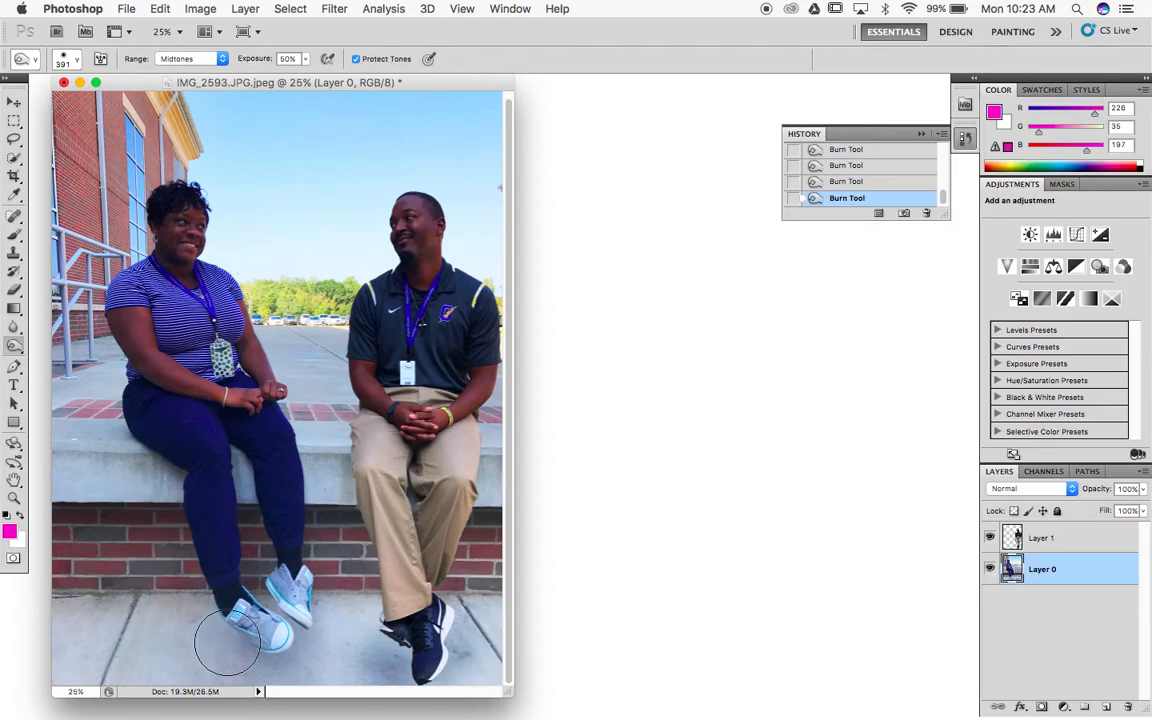
{"action": "left_click", "coordinate": [15, 103]}
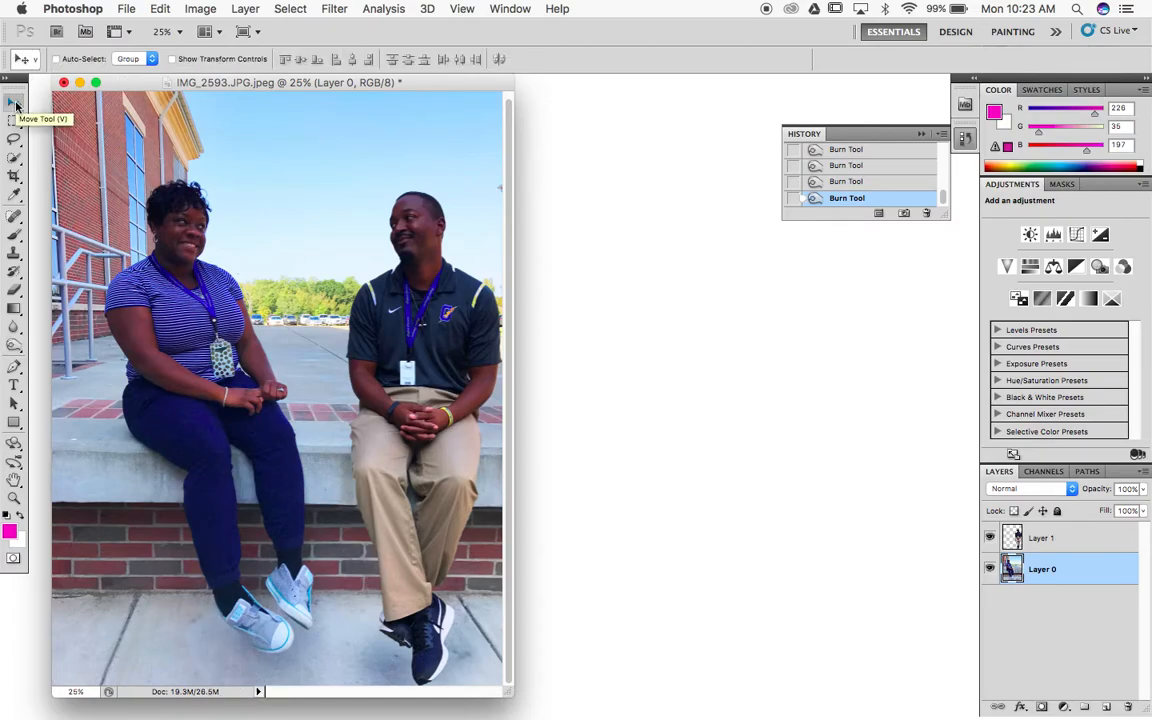
- Merge Layer 1 and the retouched Layer 0 into one layer
{"action": "left_click", "coordinate": [1072, 541]}
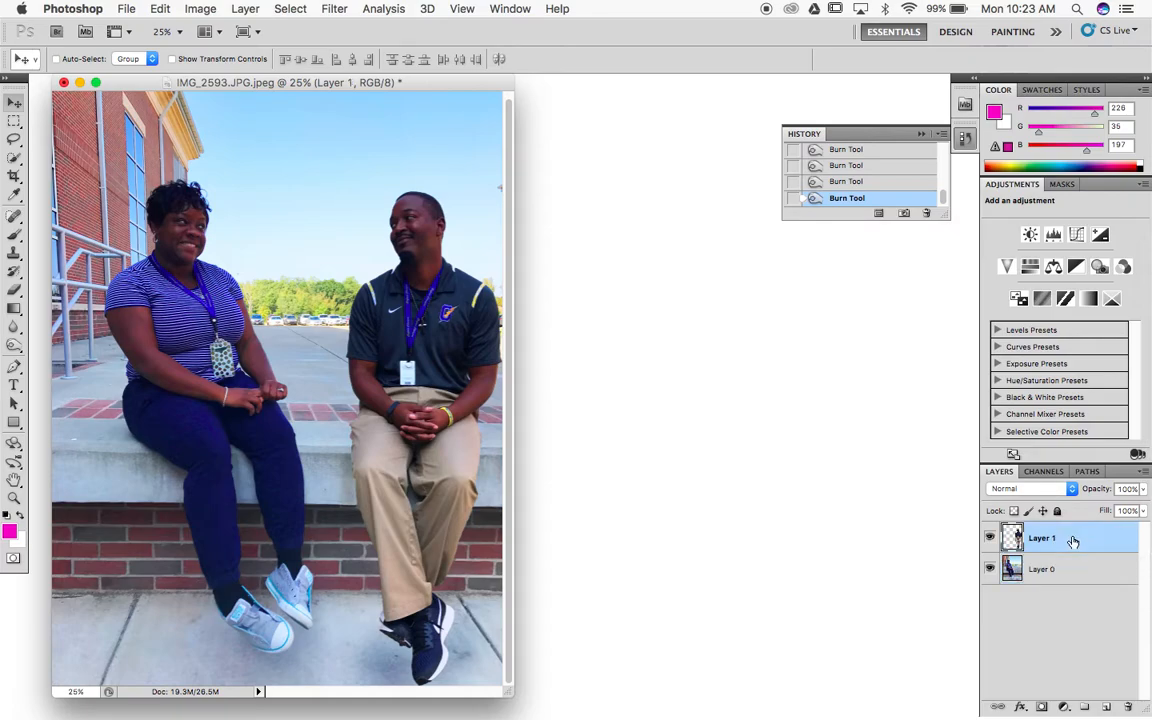
{"action": "left_click", "coordinate": [1070, 570], "text": "shift"}
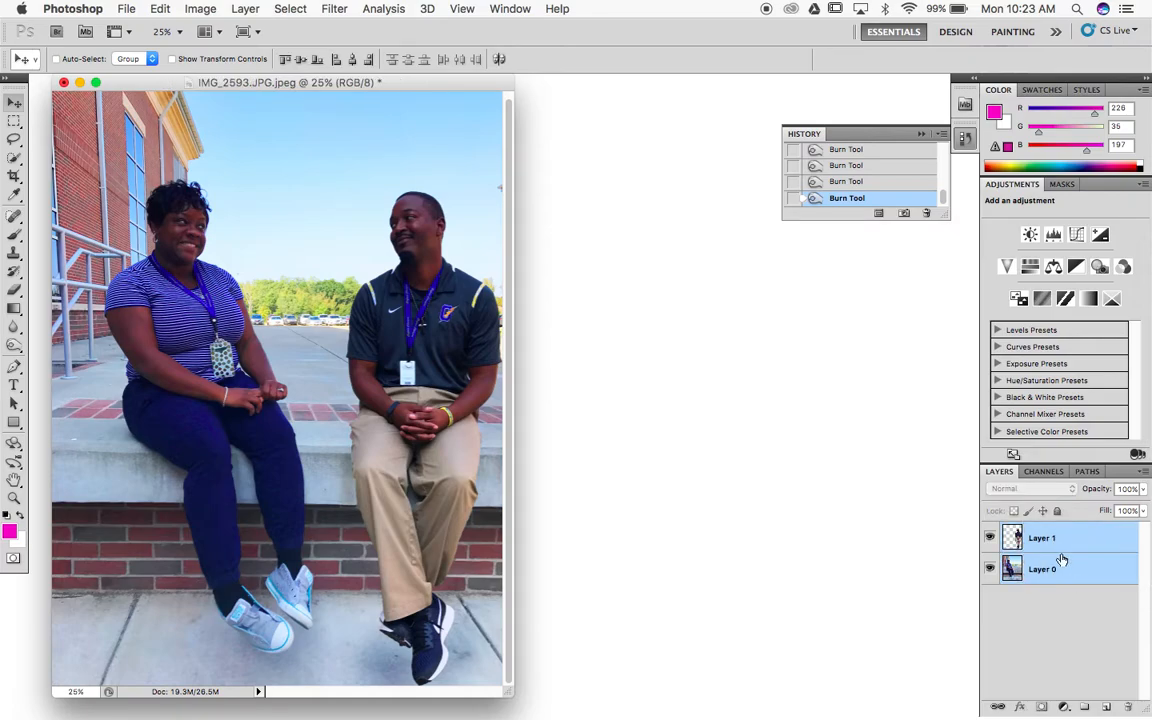
{"action": "right_click", "coordinate": [1062, 559]}
{"action": "left_click", "coordinate": [1016, 671]}
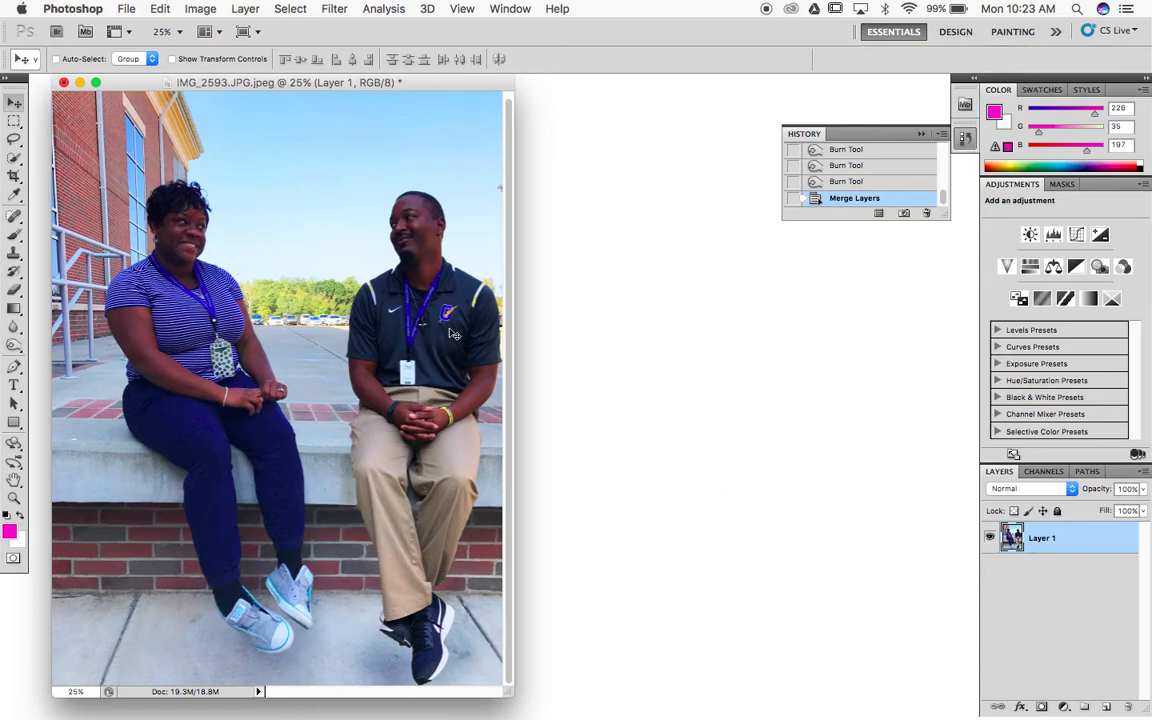
- Adjust the contrast of the merged Layer 1 with a Brightness/Contrast adjustment
{"action": "left_click", "coordinate": [200, 9]}
{"action": "mouse_move", "coordinate": [267, 60]}
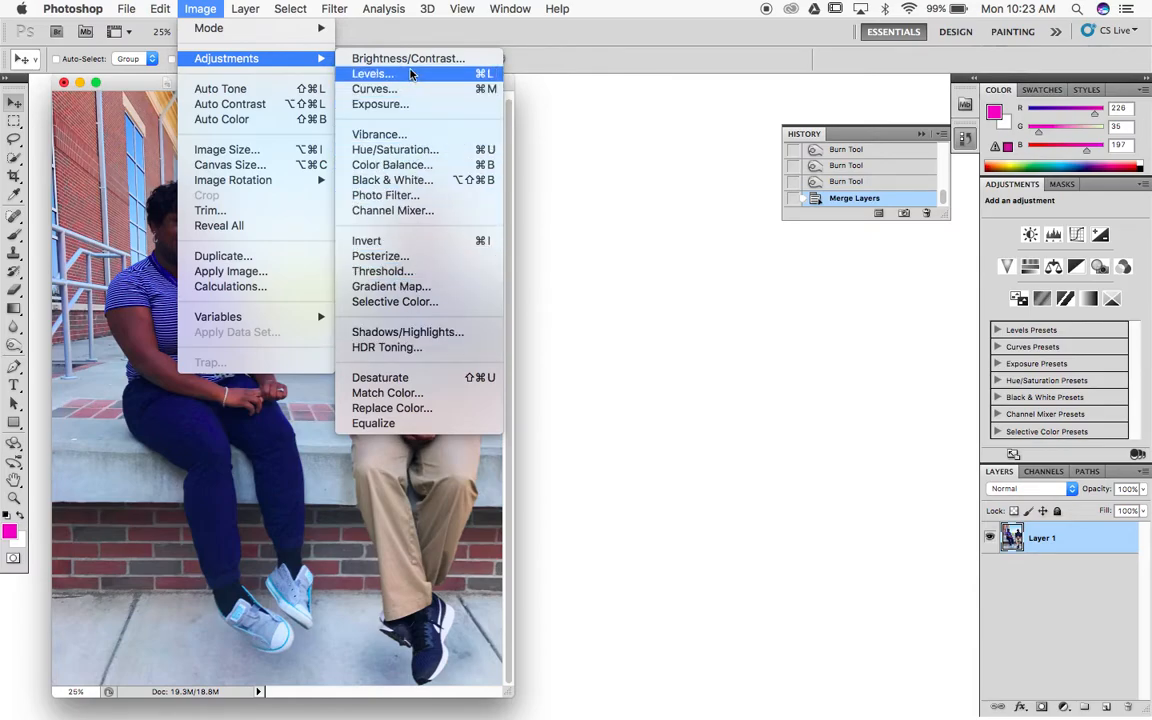
{"action": "left_click", "coordinate": [369, 58]}
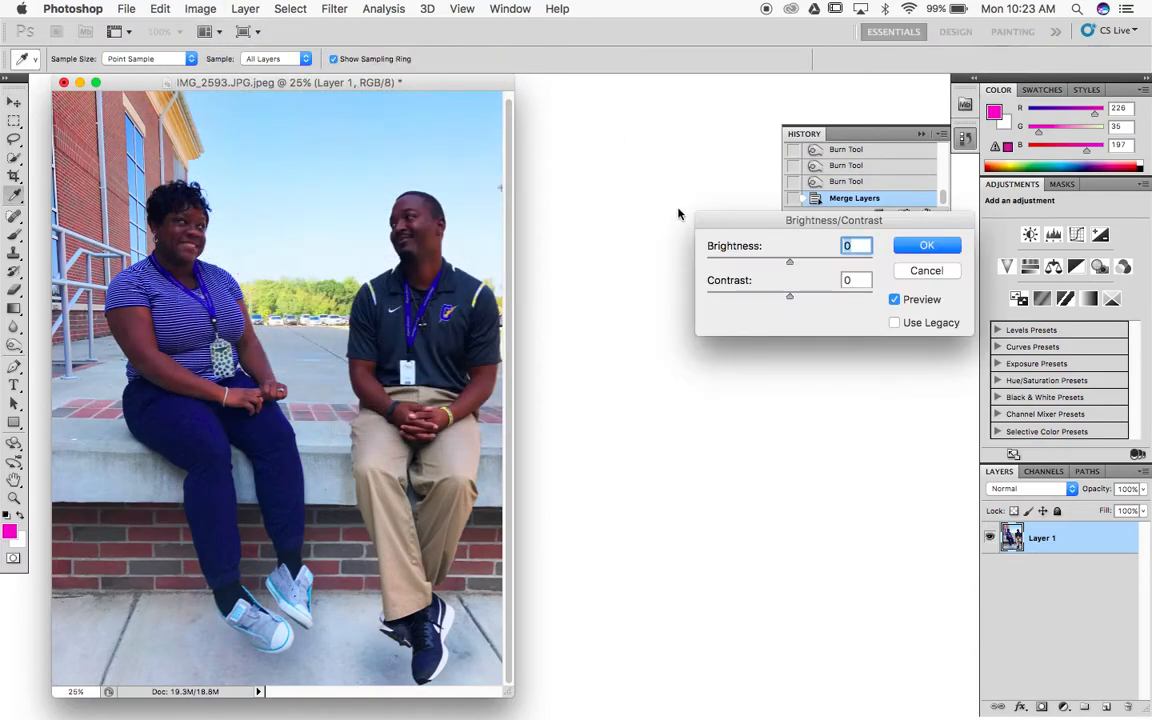
{"action": "key", "text": "Tab"}
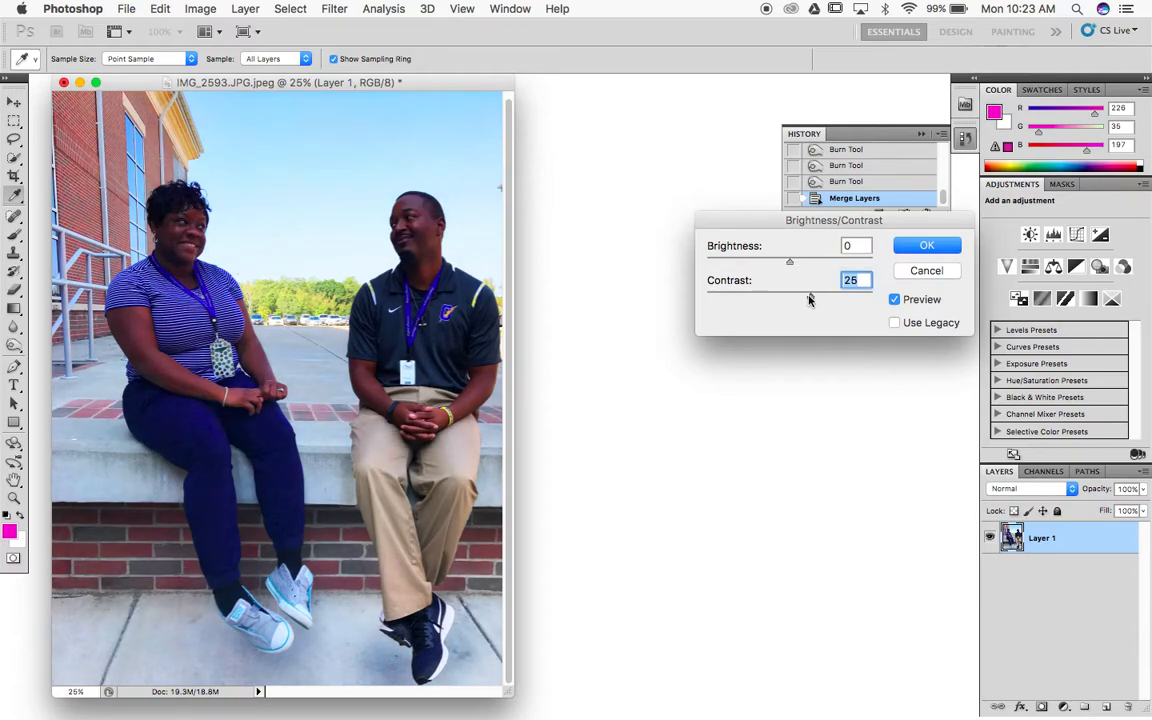
{"action": "left_click_drag", "start_coordinate": [789, 300], "coordinate": [787, 298]}
{"action": "left_click", "coordinate": [945, 245]}
{"action": "key", "text": "v"}
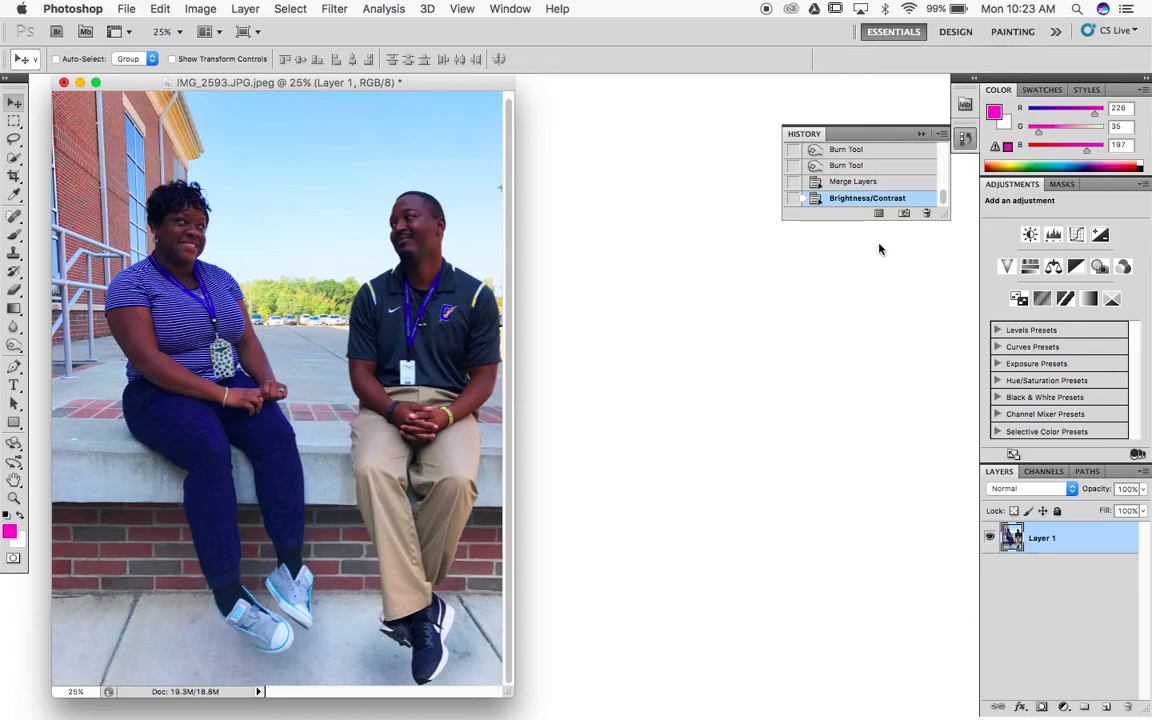
- Add horizontal text reading "I LOVE YOU MR" plus the man's surname on the concrete near the photo's lower-left corner
{"action": "left_click", "coordinate": [15, 386]}
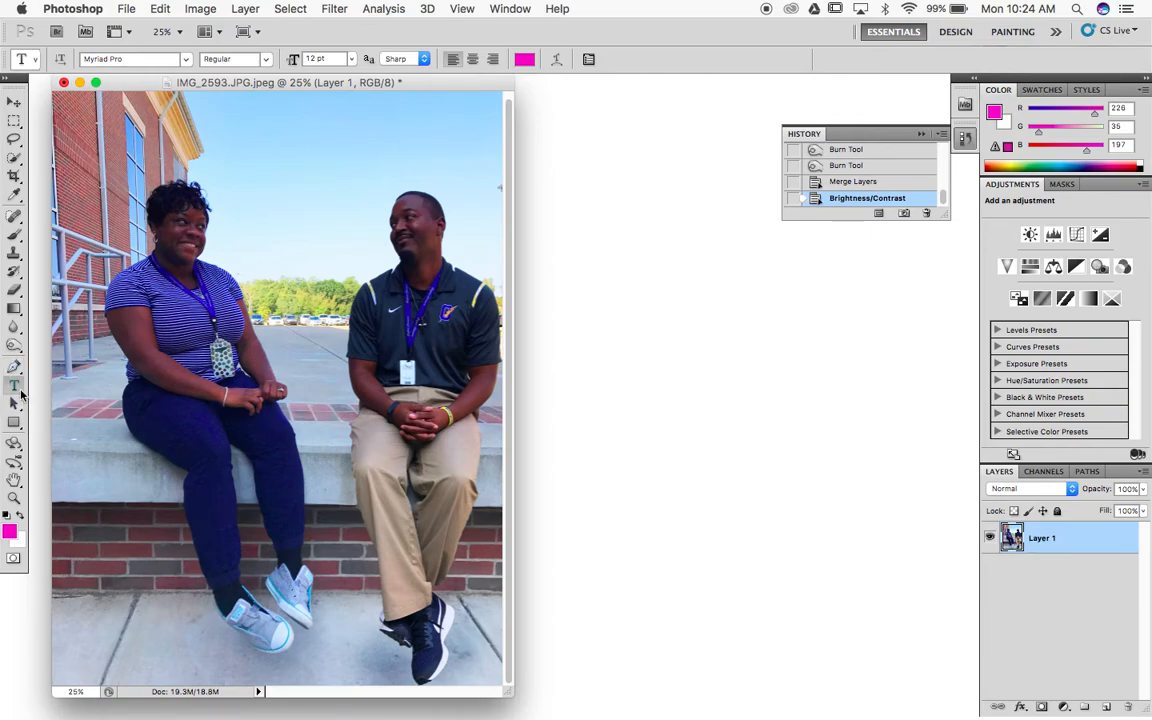
{"action": "left_click", "coordinate": [20, 389]}
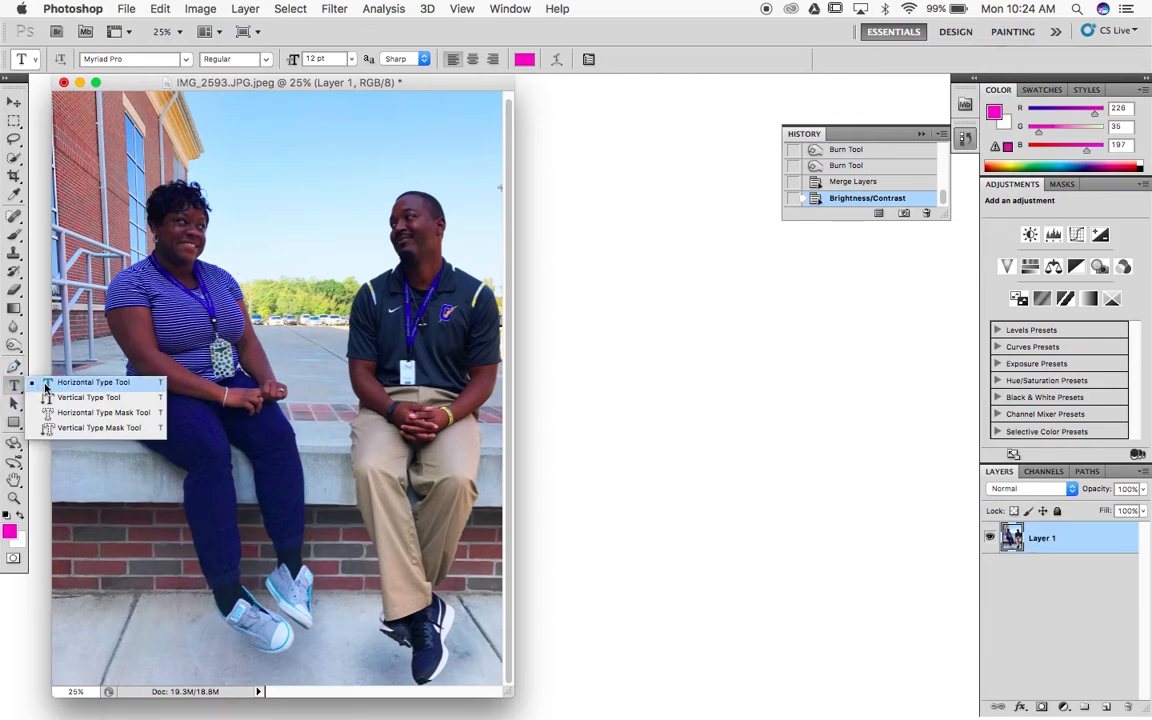
{"action": "left_click", "coordinate": [45, 387]}
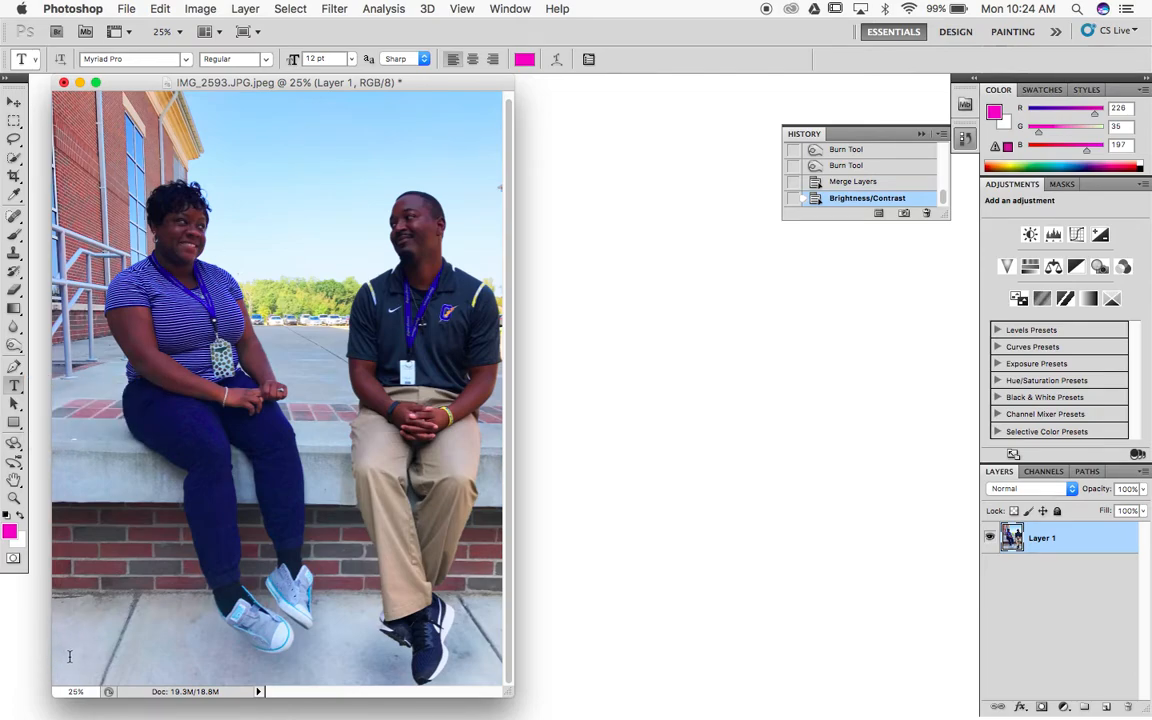
{"action": "left_click", "coordinate": [70, 657]}
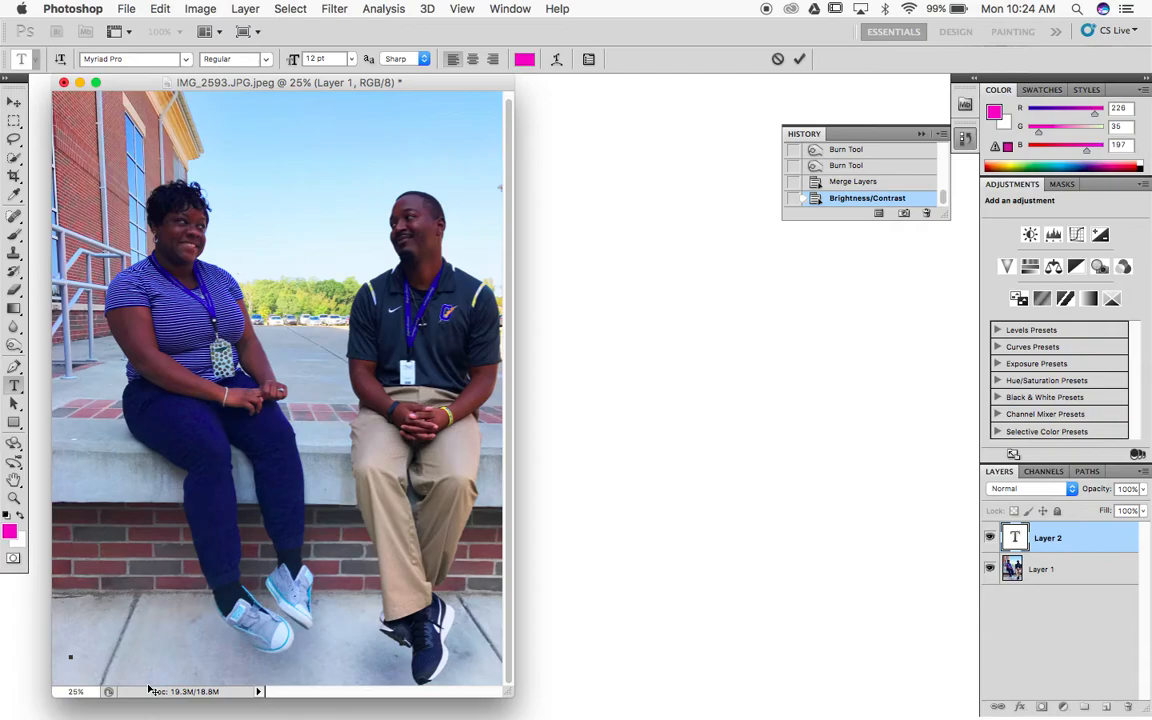
{"action": "key", "text": "super+plus"}
{"action": "key", "text": "super+plus"}
{"action": "key", "text": "super+plus"}
{"action": "key", "text": "super+plus"}
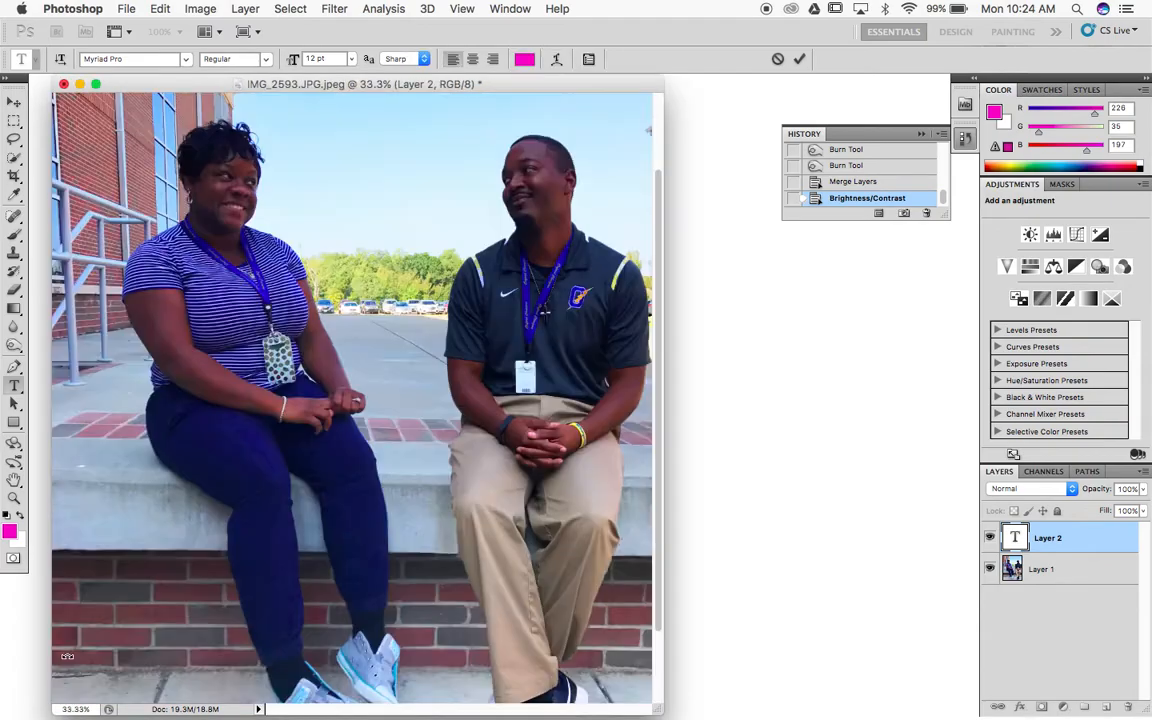
{"action": "scroll", "coordinate": [68, 658], "scroll_direction": "down", "scroll_amount": 10}
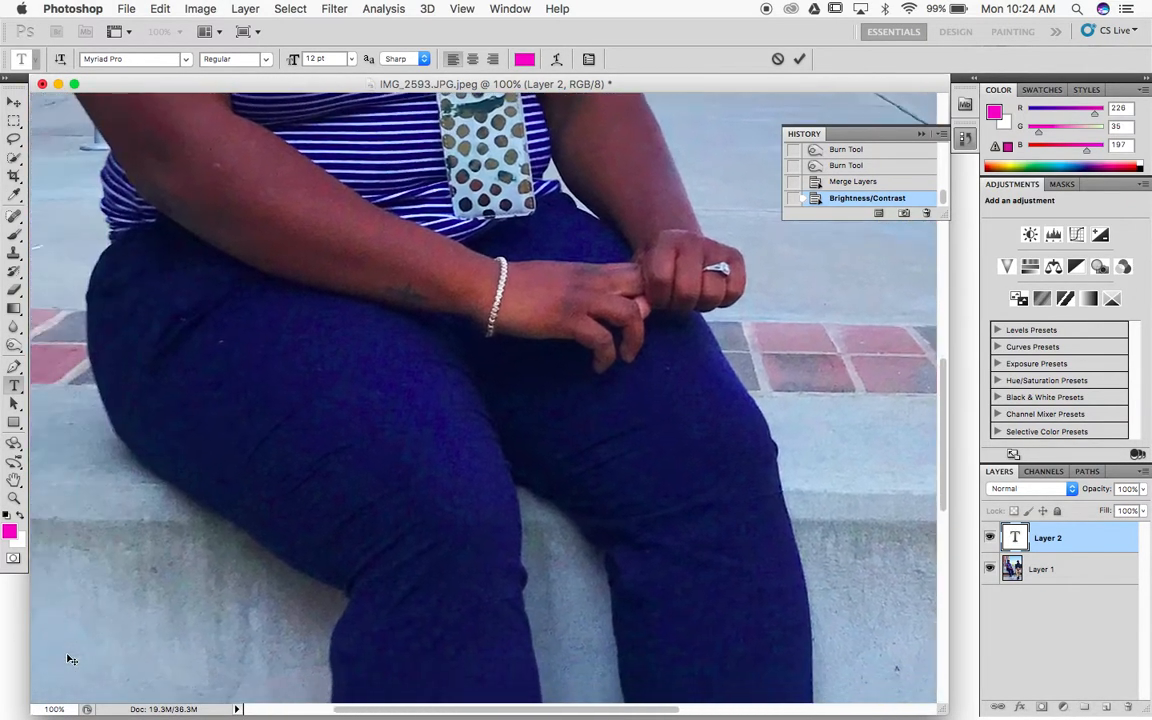
{"action": "scroll", "coordinate": [68, 658], "scroll_direction": "left", "scroll_amount": 5}
{"action": "scroll", "coordinate": [80, 650], "scroll_direction": "down", "scroll_amount": 10}
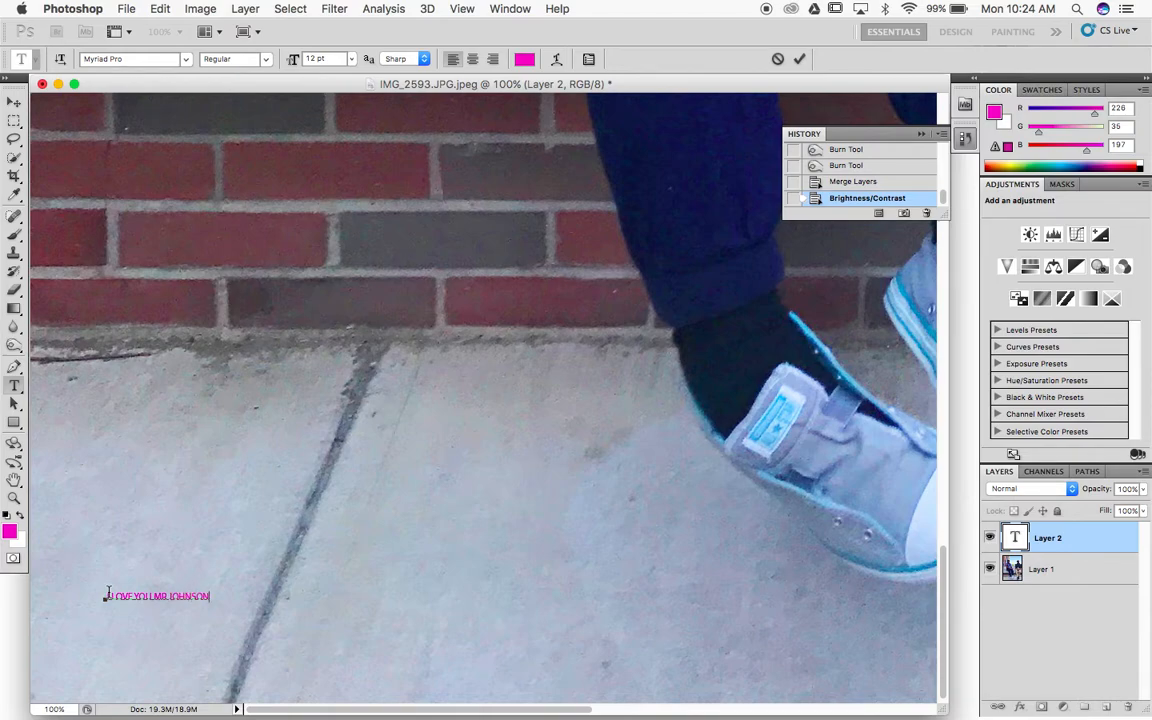
- Set the whole caption text to the Bradley Hand font at a size of 60 pt
{"action": "left_click_drag", "start_coordinate": [211, 597], "coordinate": [105, 595]}
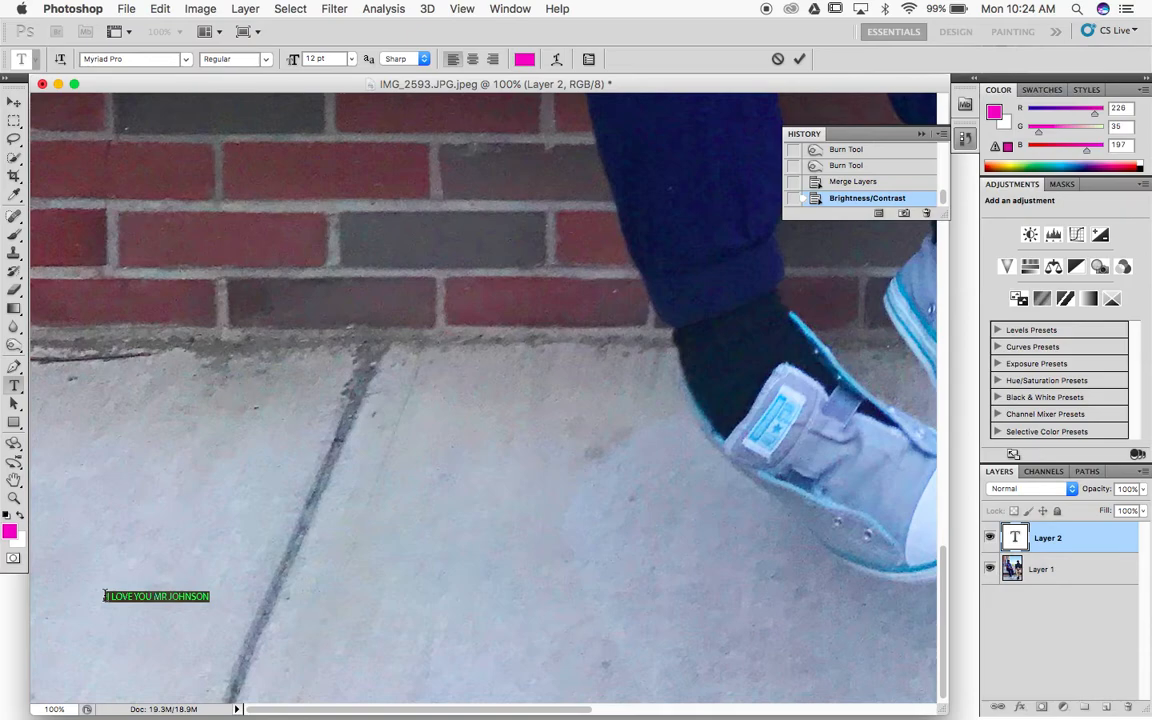
{"action": "key", "text": "super+t"}
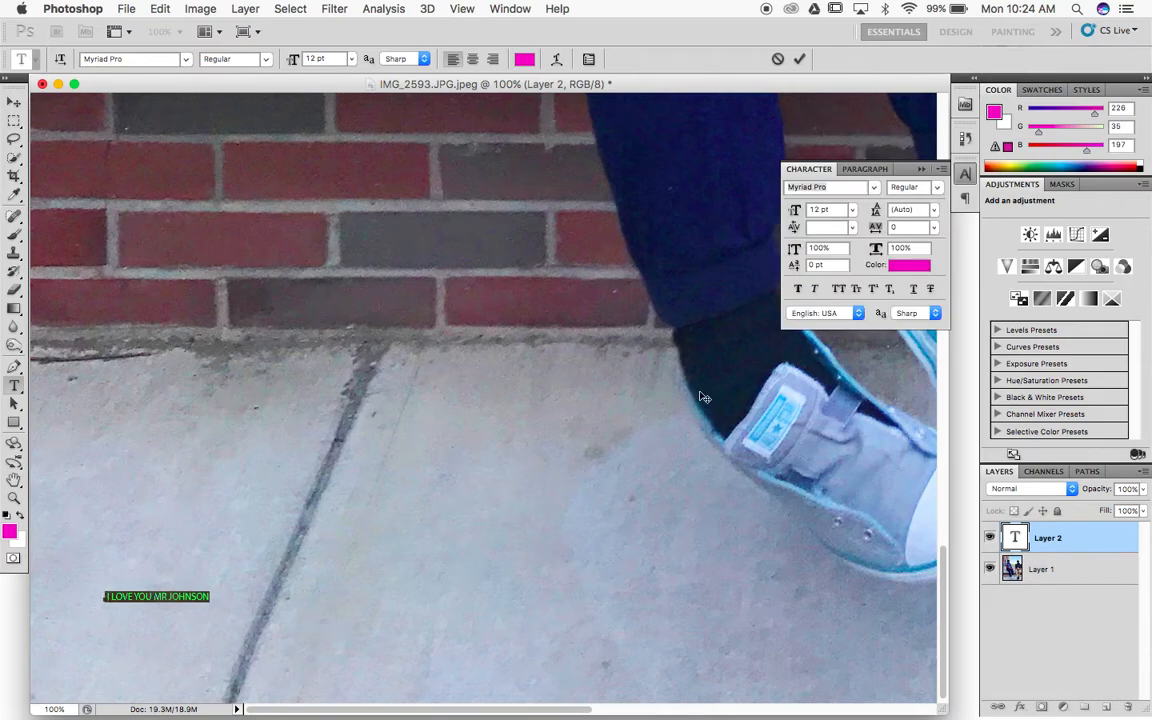
{"action": "left_click", "coordinate": [875, 190]}
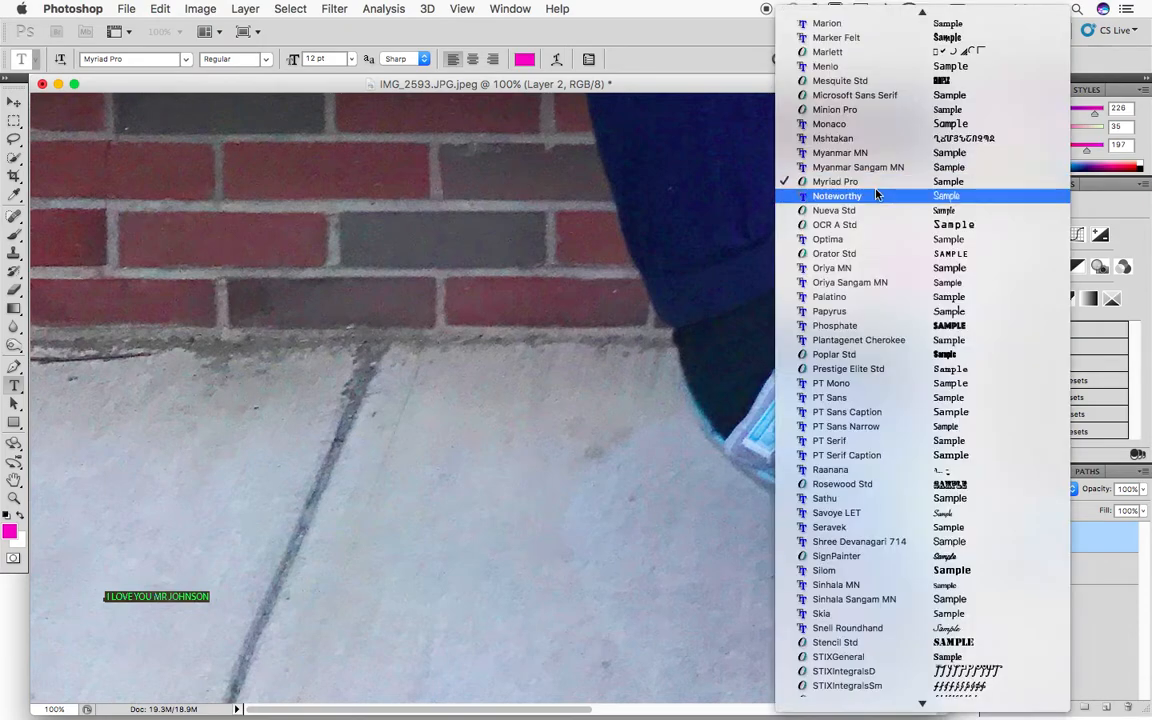
{"action": "scroll", "coordinate": [892, 270], "scroll_direction": "up", "scroll_amount": 10}
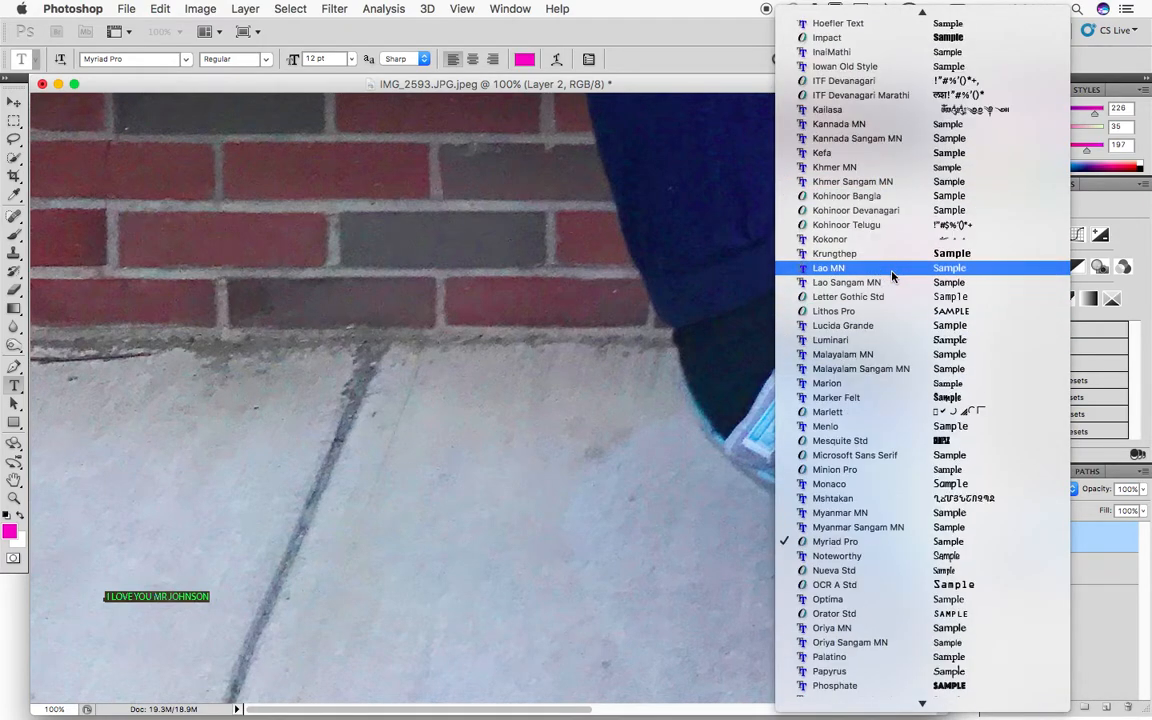
{"action": "scroll", "coordinate": [918, 370], "scroll_direction": "up", "scroll_amount": 15}
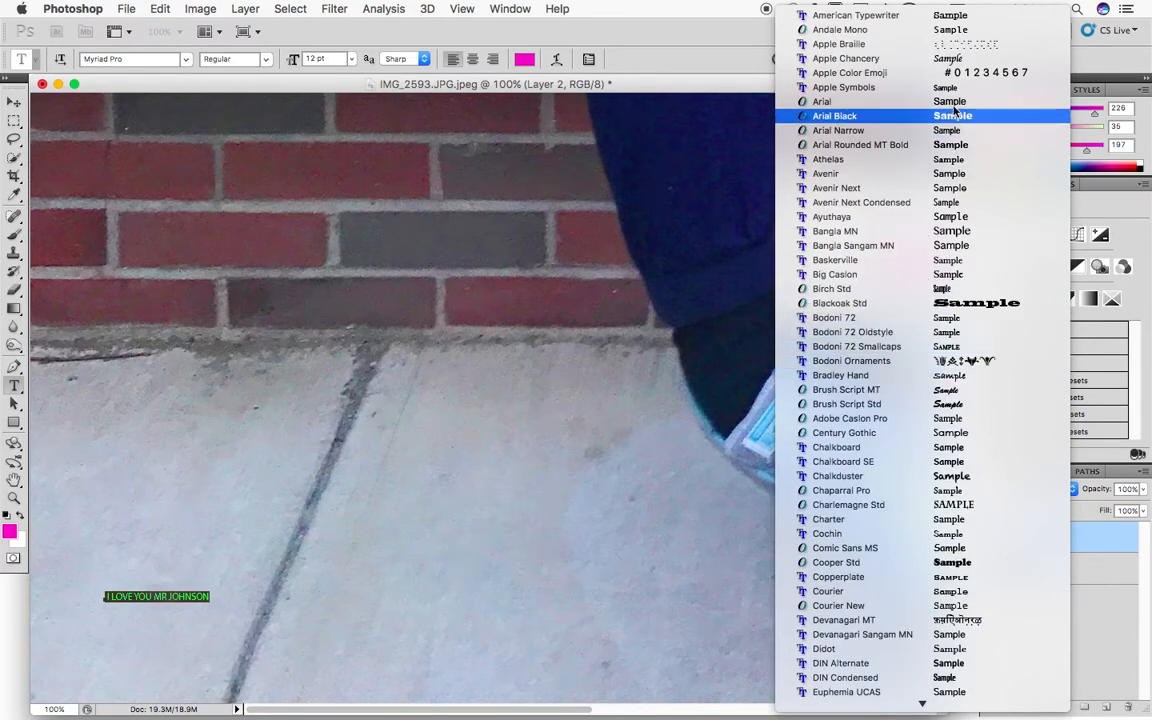
{"action": "scroll", "coordinate": [938, 200], "scroll_direction": "down", "scroll_amount": 12}
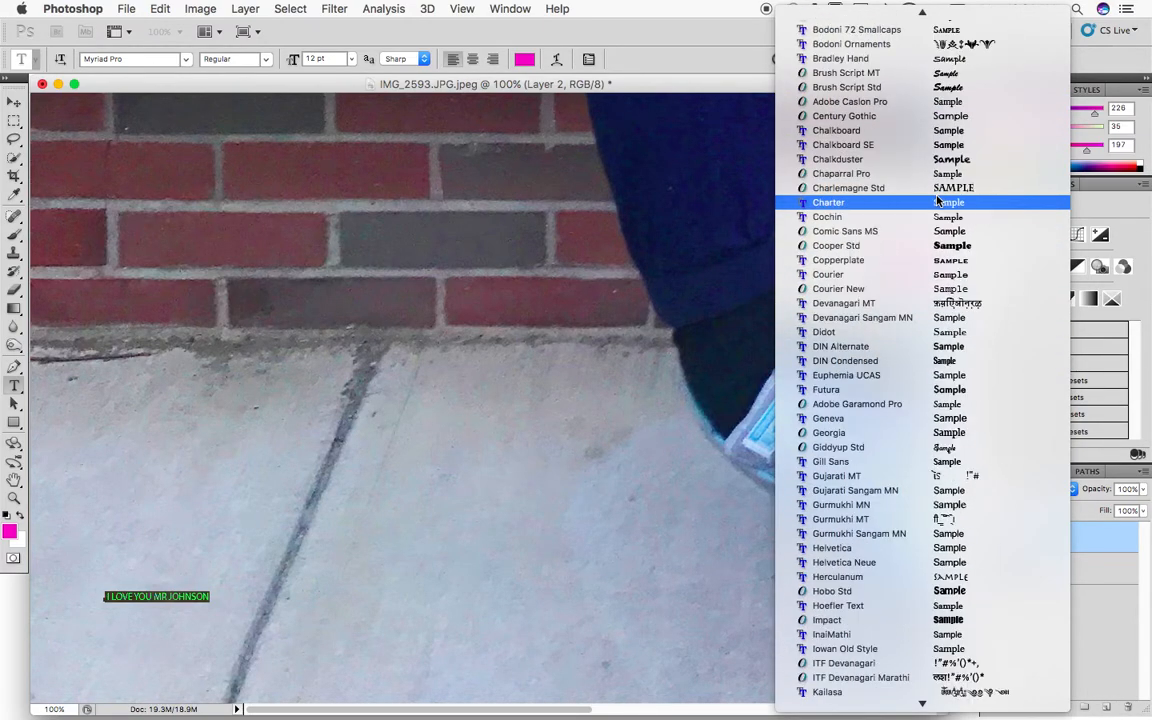
{"action": "scroll", "coordinate": [938, 210], "scroll_direction": "up", "scroll_amount": 5}
{"action": "left_click", "coordinate": [938, 58]}
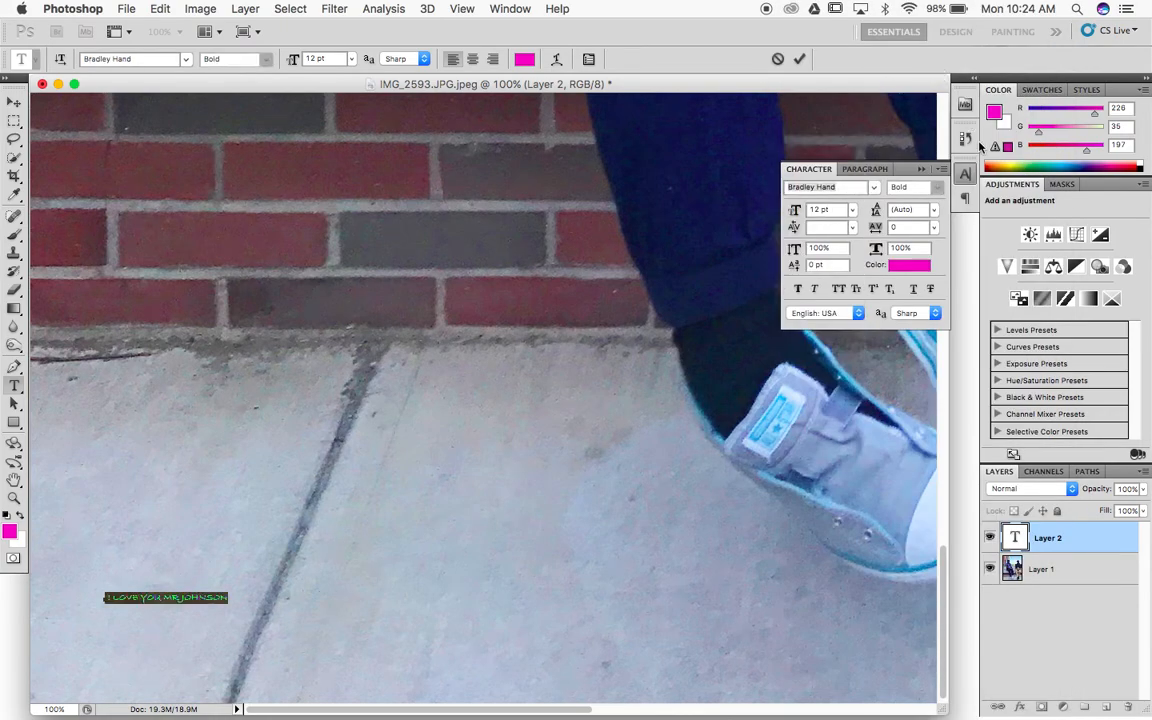
{"action": "left_click", "coordinate": [852, 210]}
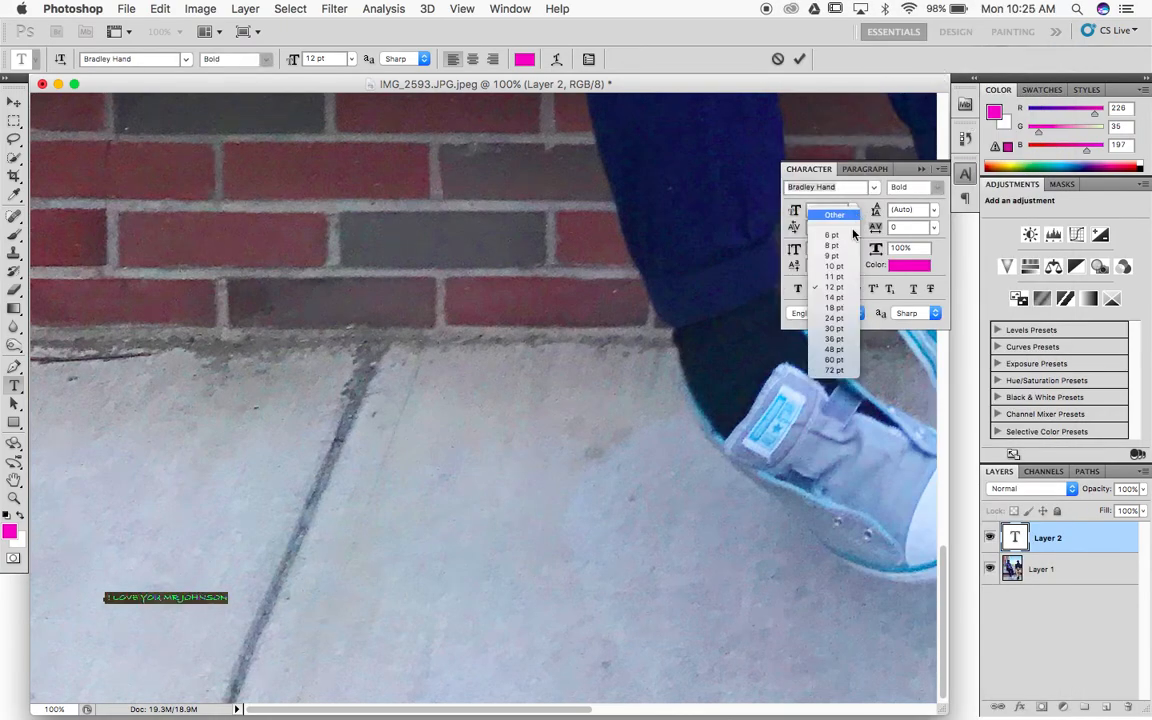
{"action": "left_click", "coordinate": [835, 359]}
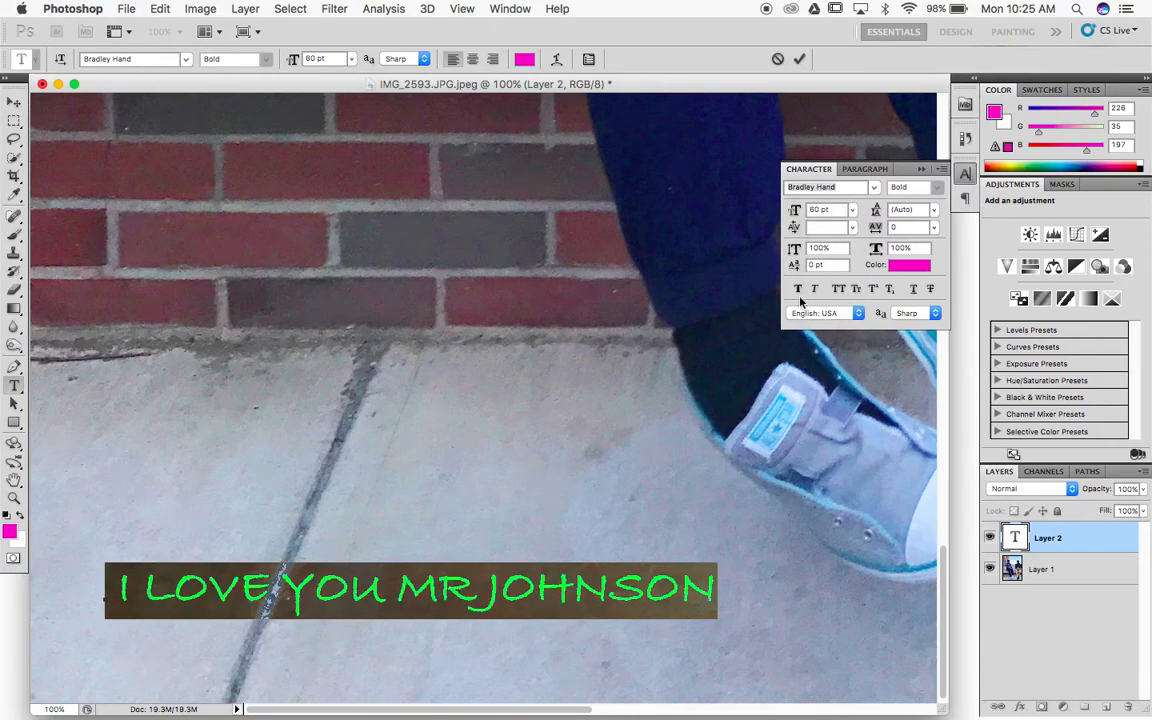
- Recolor the caption text from magenta to a medium teal blue and commit the text edit
{"action": "left_click", "coordinate": [900, 266]}
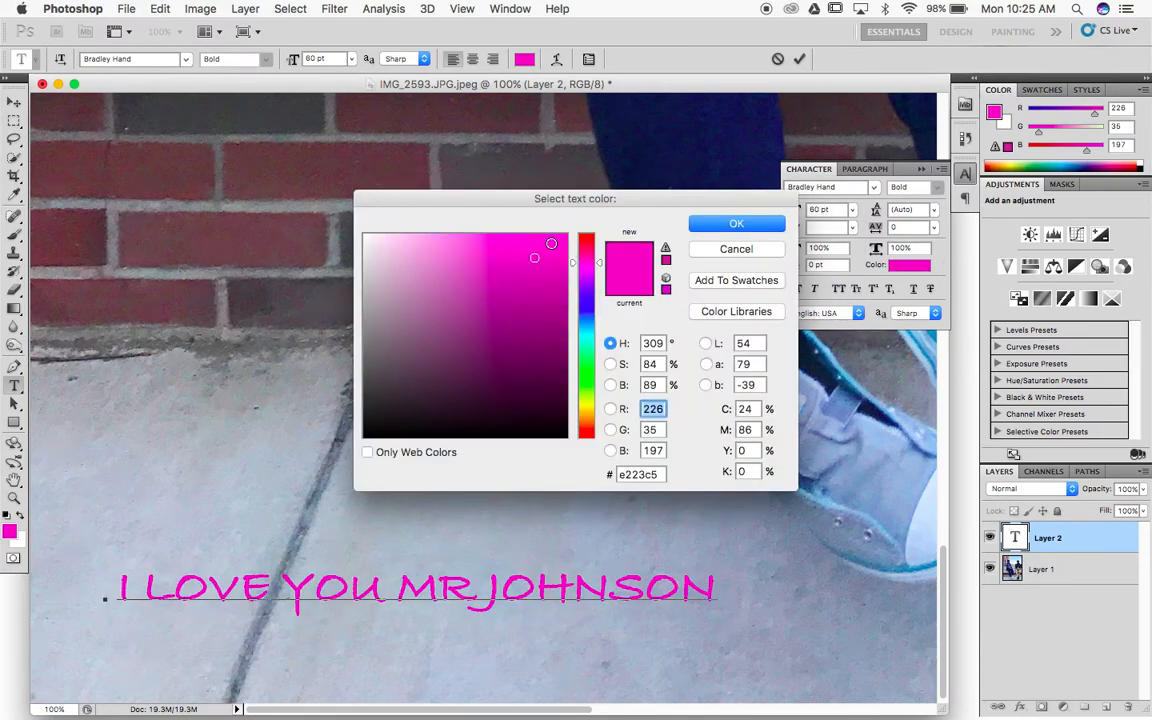
{"action": "mouse_move", "coordinate": [592, 334]}
{"action": "left_mouse_down"}
{"action": "mouse_move", "coordinate": [540, 301]}
{"action": "mouse_move", "coordinate": [527, 314]}
{"action": "left_mouse_up"}
{"action": "left_click", "coordinate": [551, 254]}
{"action": "left_click", "coordinate": [769, 229]}
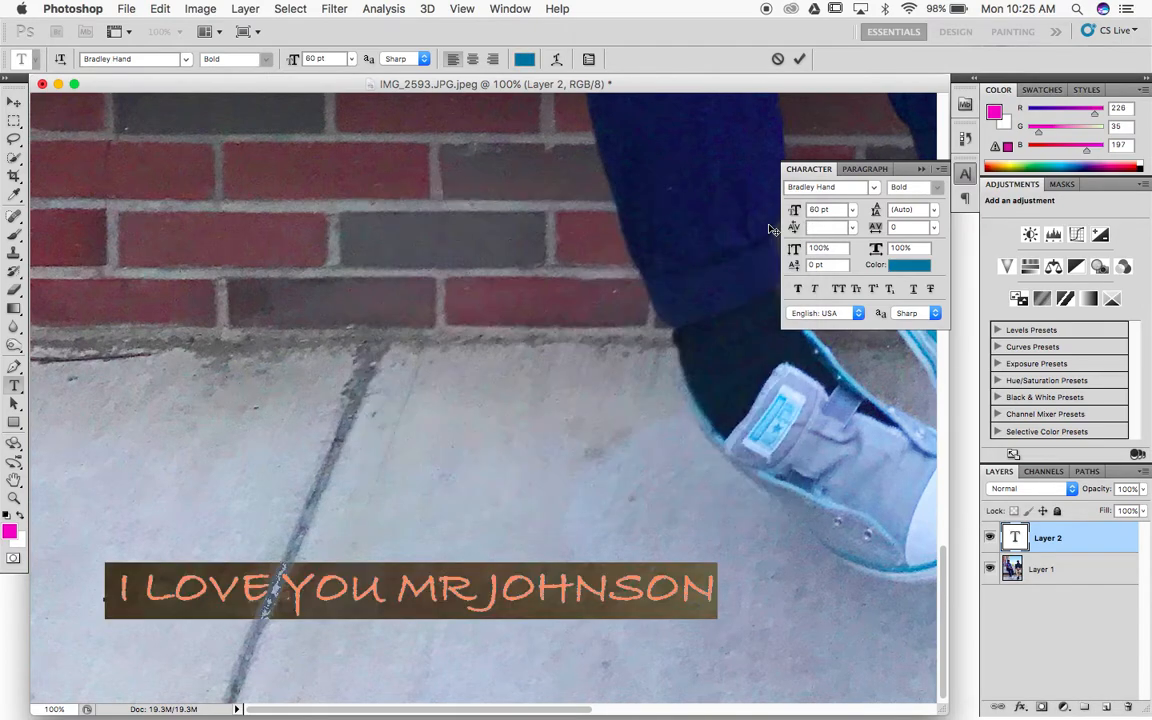
{"action": "left_click", "coordinate": [14, 102]}
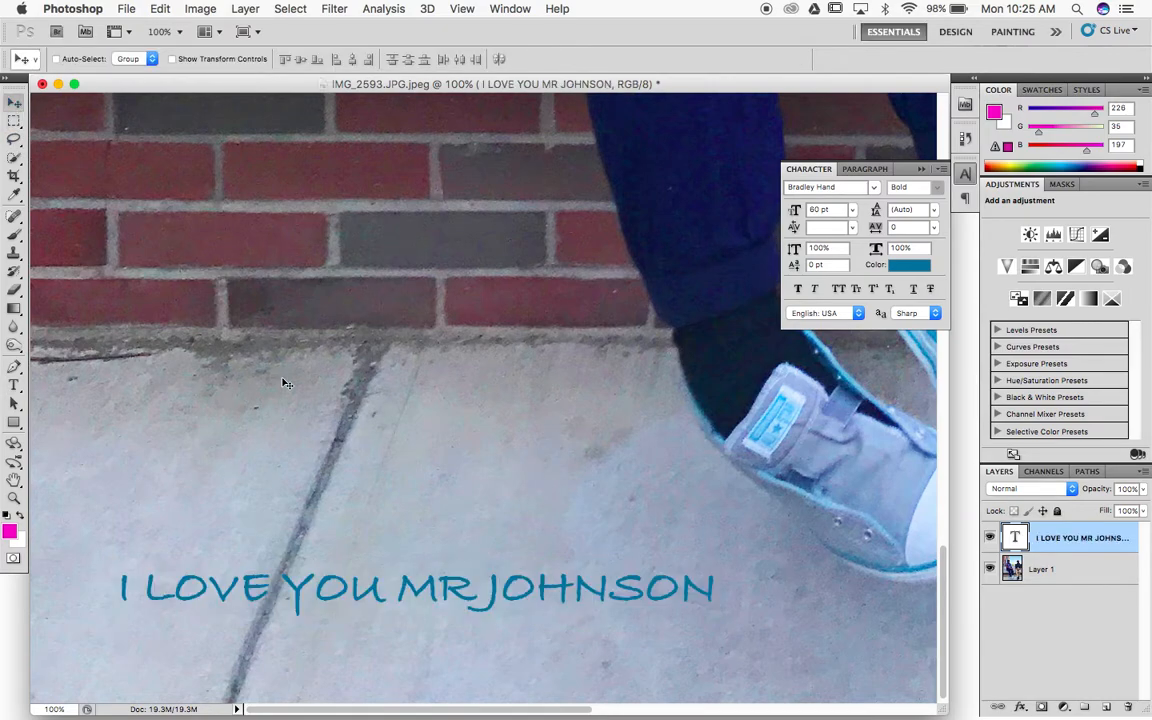
- Reposition the caption along the lower edge of the photo, on the concrete just below the woman's shoes
{"action": "key", "text": "super+minus"}
{"action": "key", "text": "super+minus"}
{"action": "key", "text": "super+minus"}
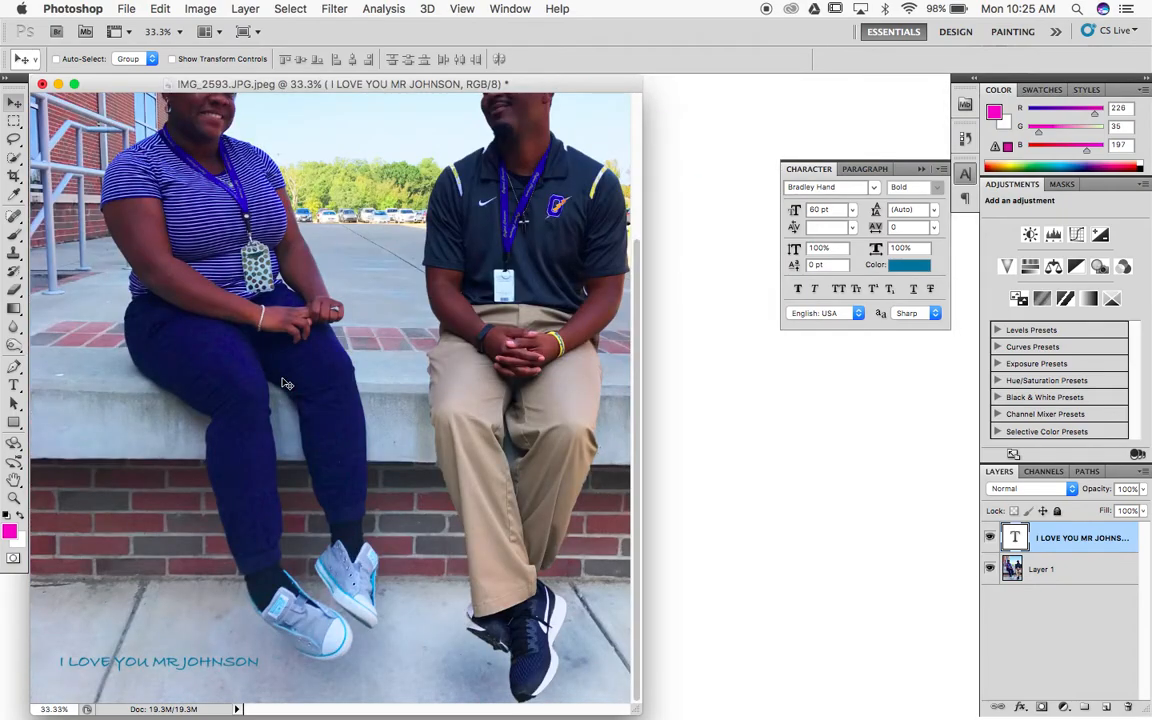
{"action": "key", "text": "super+minus"}
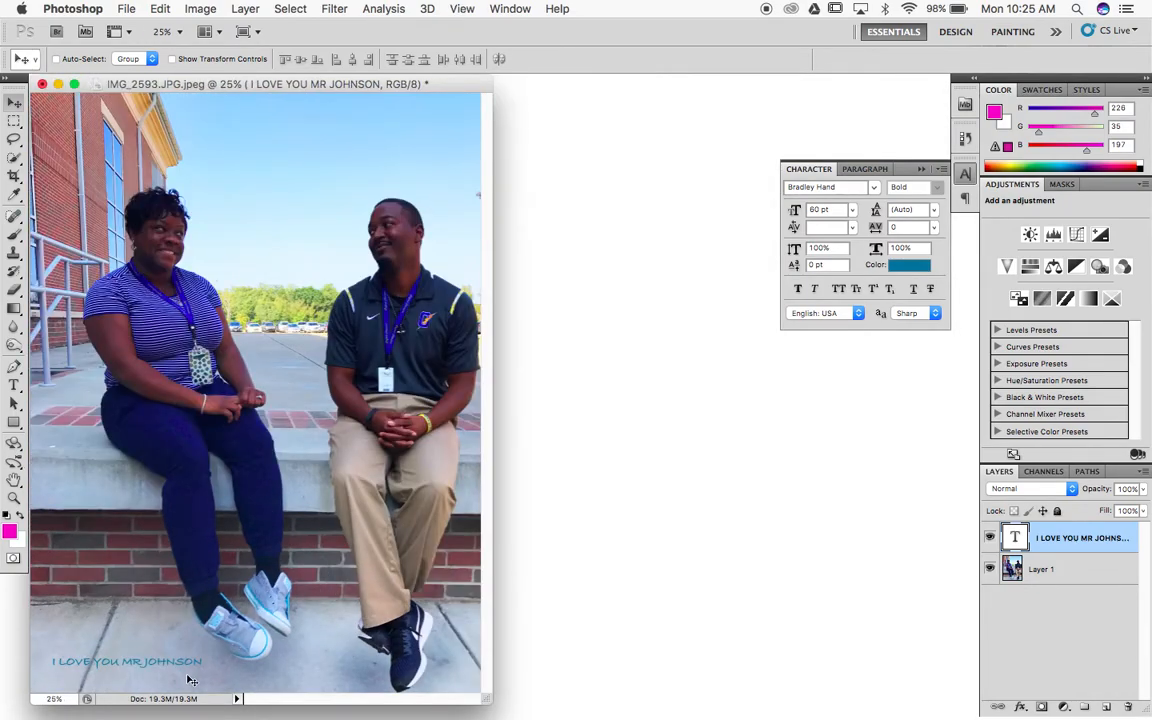
{"action": "left_click_drag", "start_coordinate": [183, 670], "coordinate": [331, 682]}
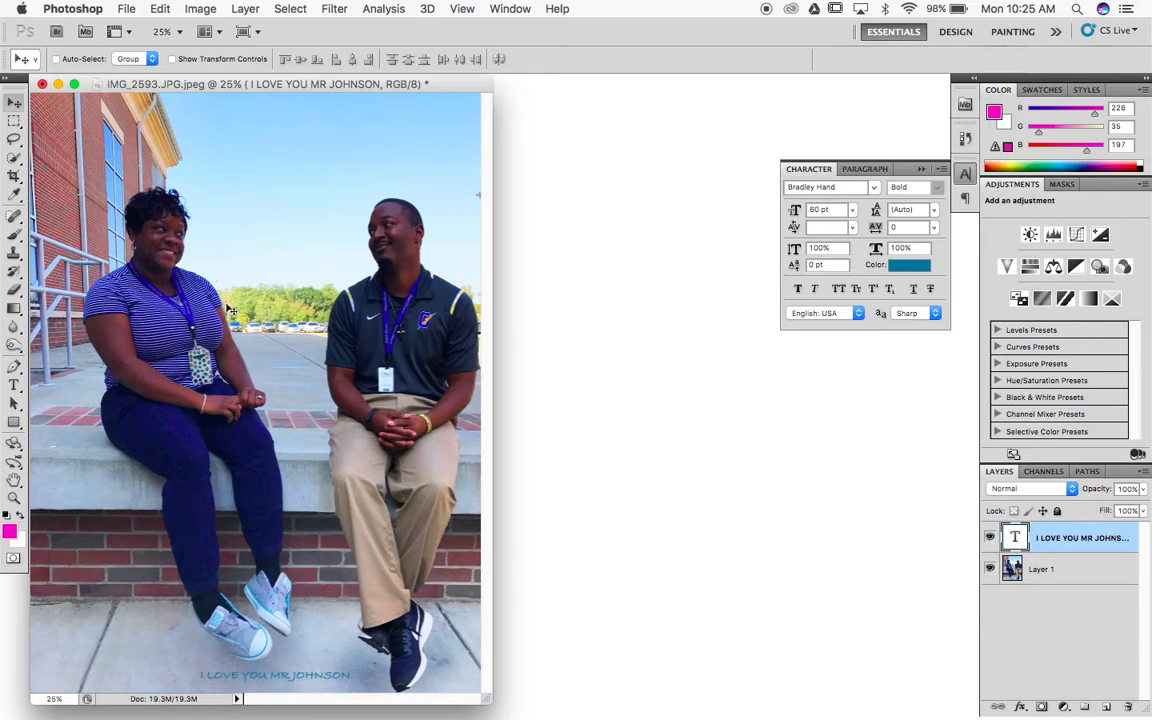
{"action": "left_click_drag", "start_coordinate": [268, 88], "coordinate": [307, 91]}
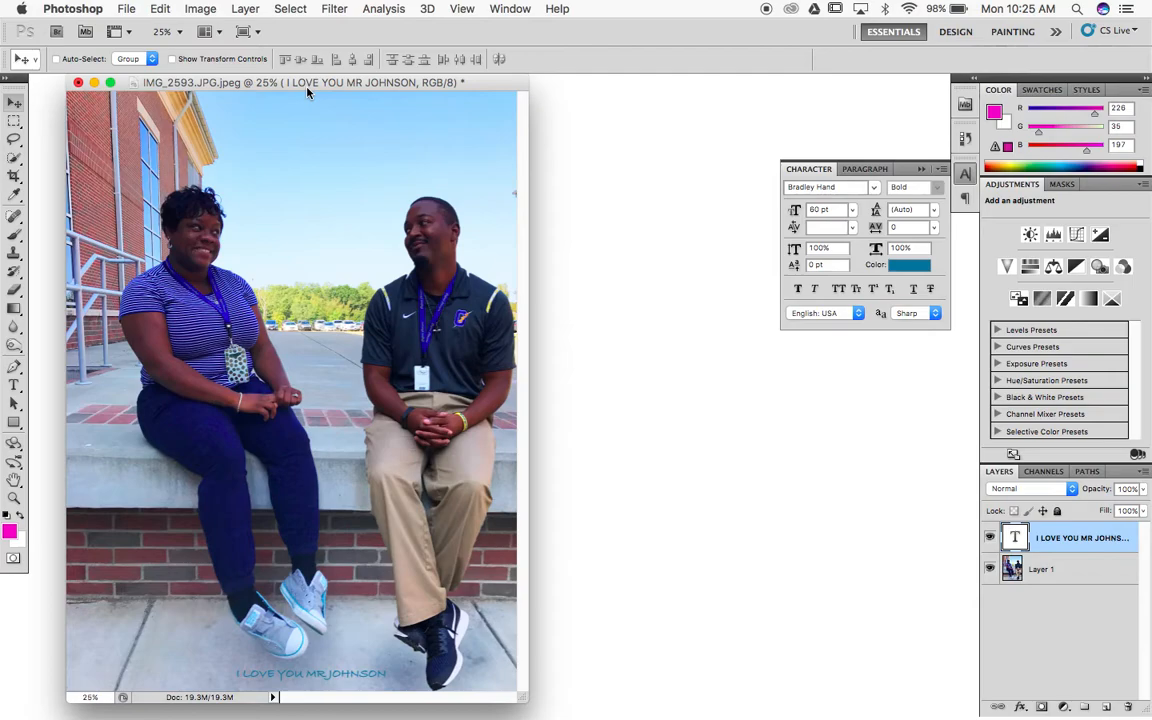
{"action": "left_click_drag", "start_coordinate": [294, 680], "coordinate": [204, 680]}
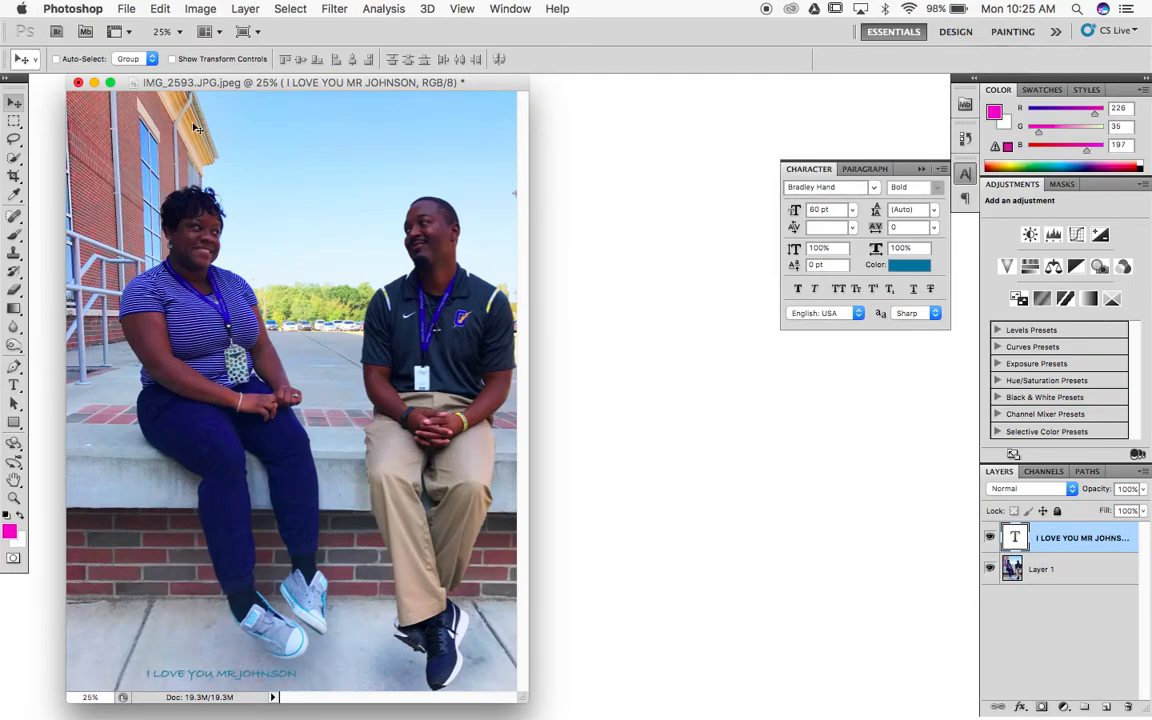
- Save a JPEG copy of the image to the Desktop as COLLAGE.jpg with Maximum quality 12 and Baseline ("Standard") format
{"action": "left_click", "coordinate": [128, 8]}
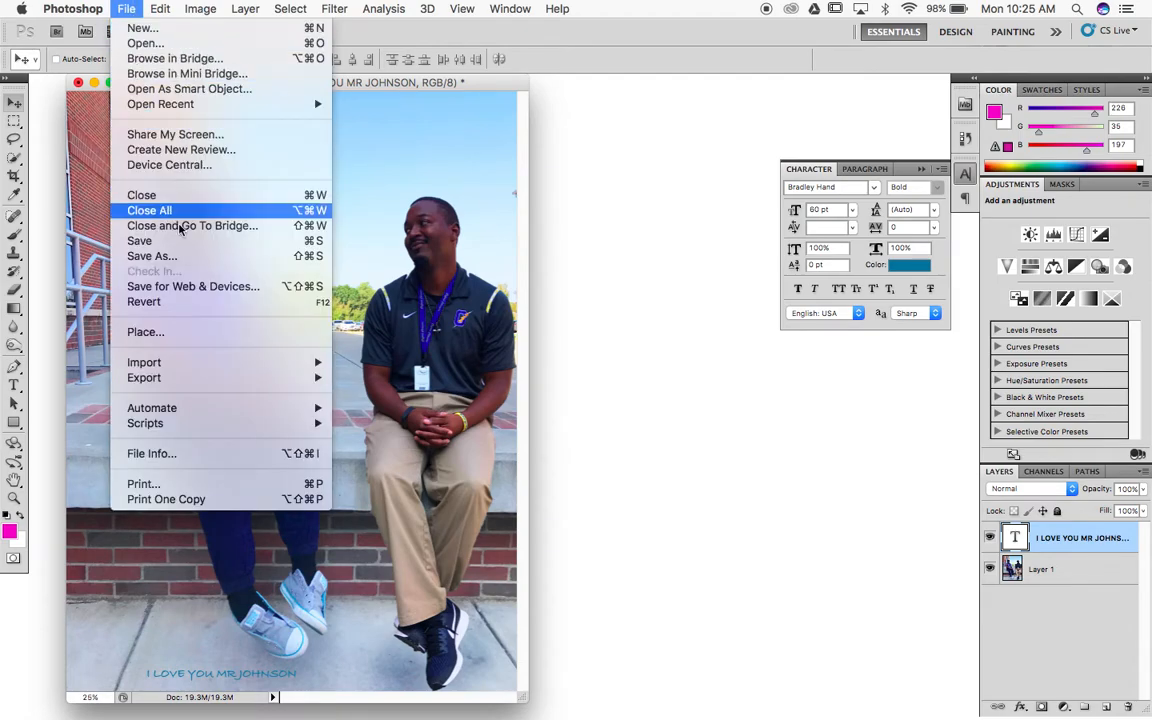
{"action": "left_click", "coordinate": [188, 263]}
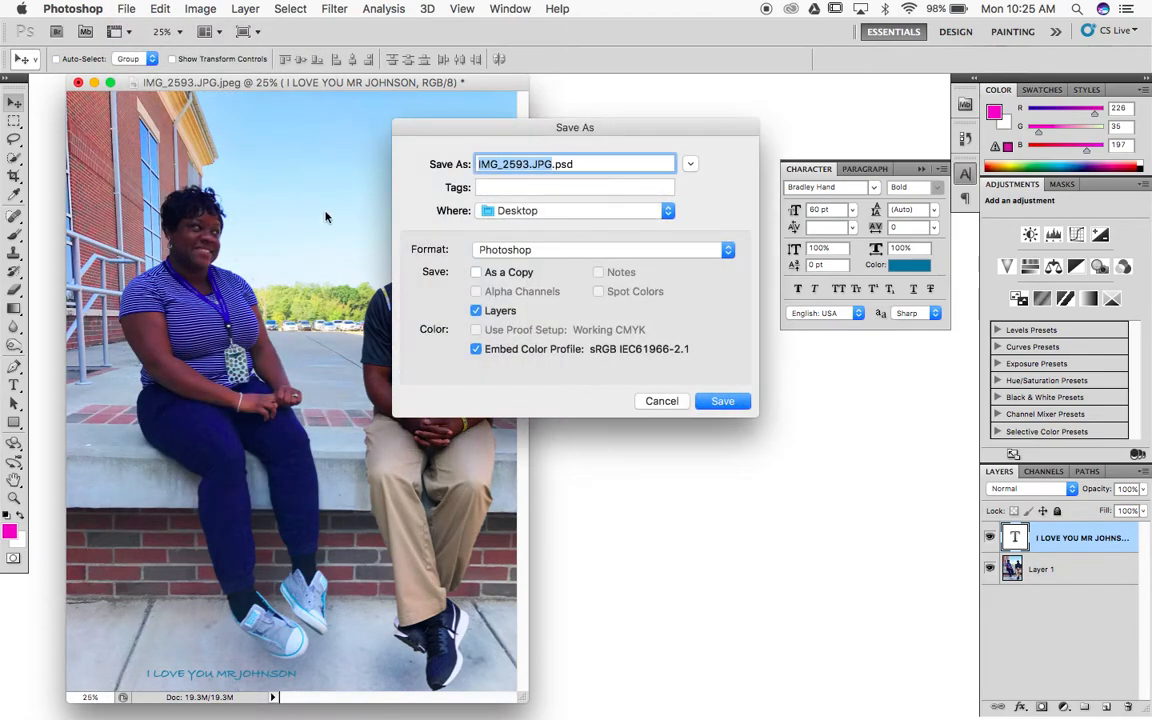
{"action": "type", "text": "COLLAGE"}
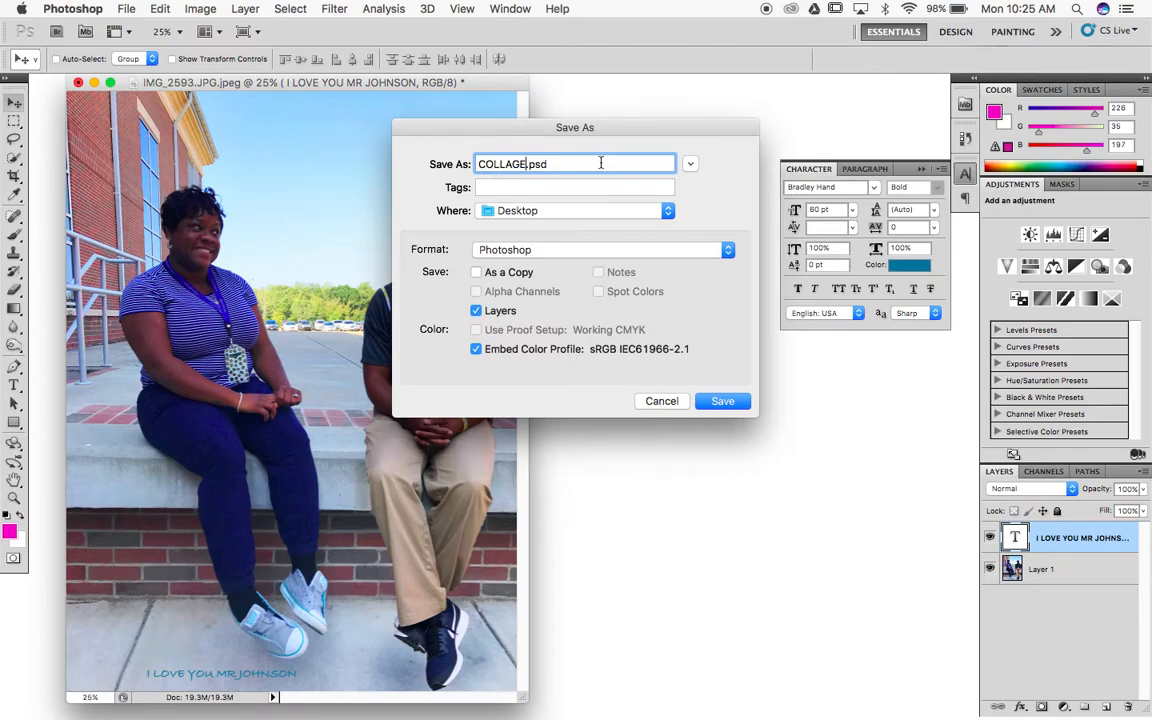
{"action": "left_click", "coordinate": [727, 250]}
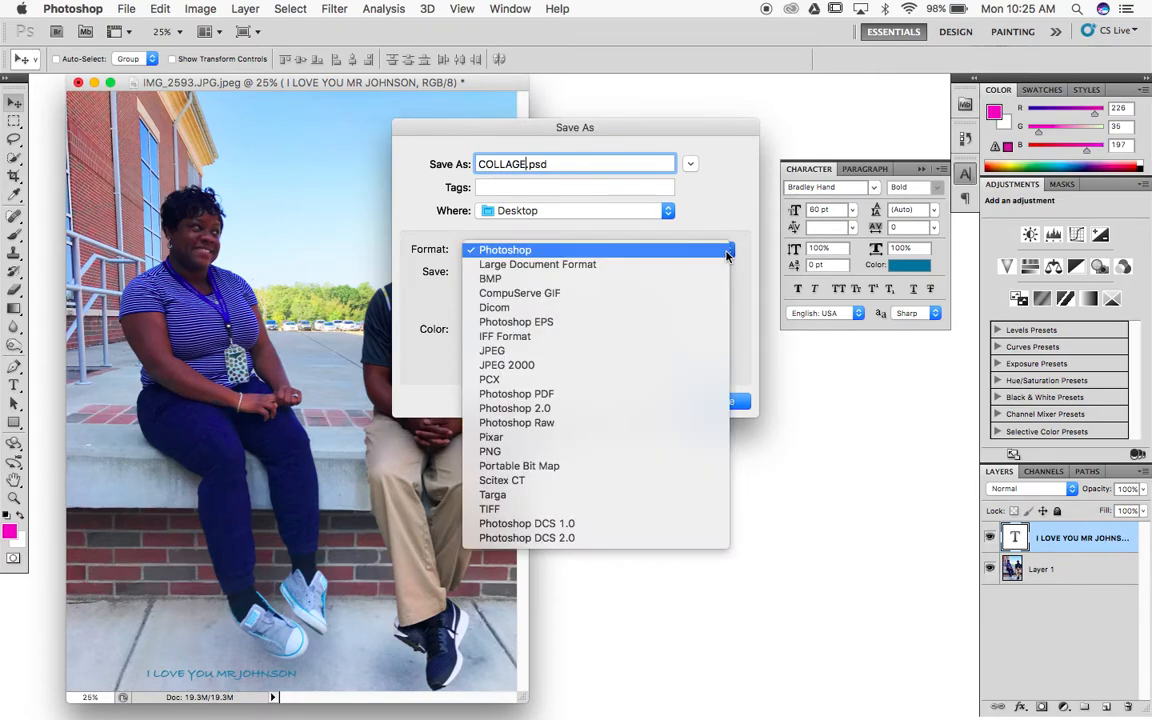
{"action": "left_click", "coordinate": [677, 353]}
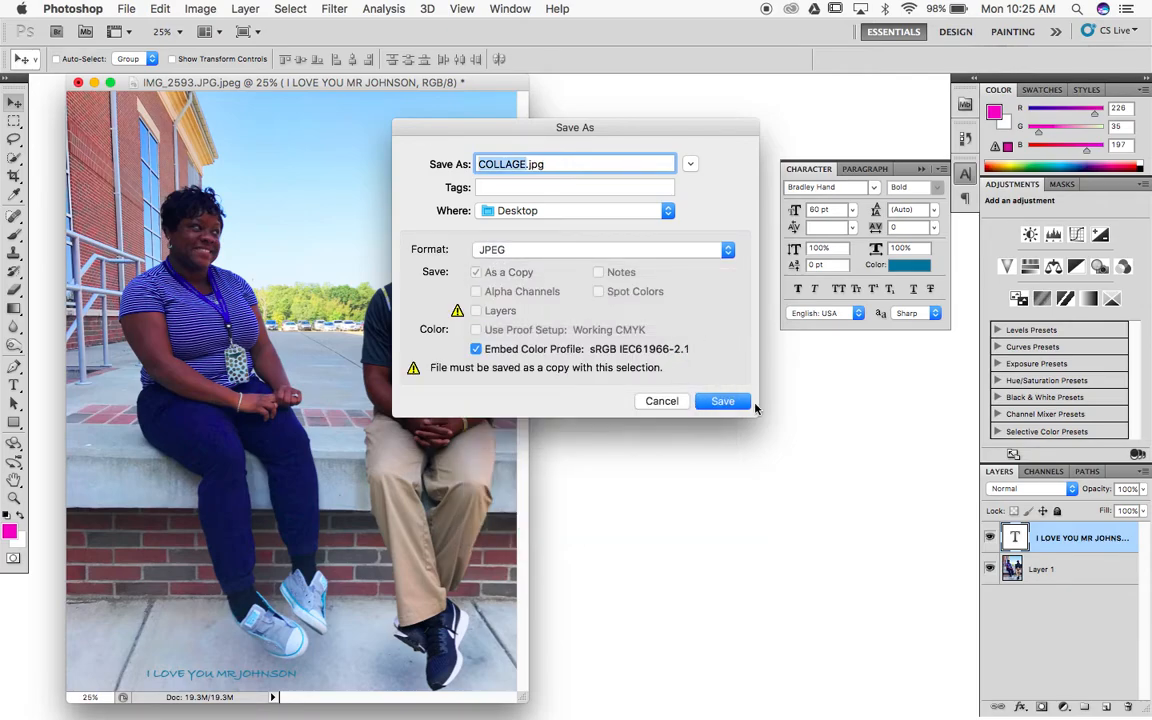
{"action": "left_click", "coordinate": [730, 403]}
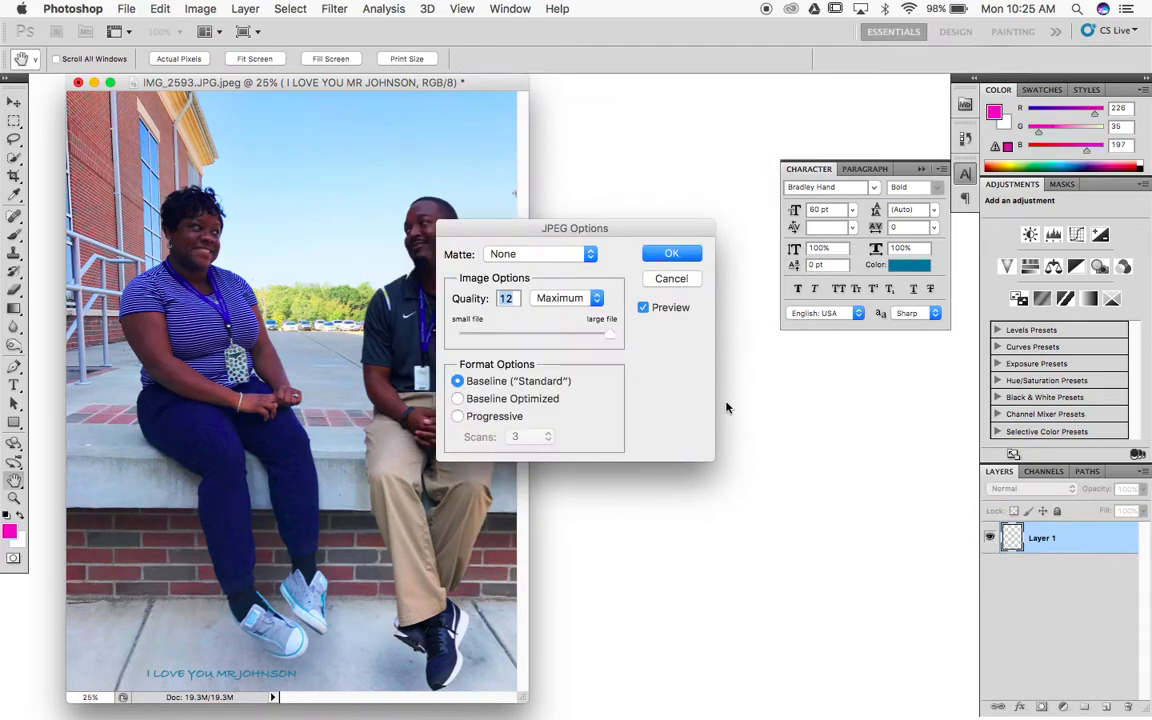
{"action": "left_click", "coordinate": [669, 255]}
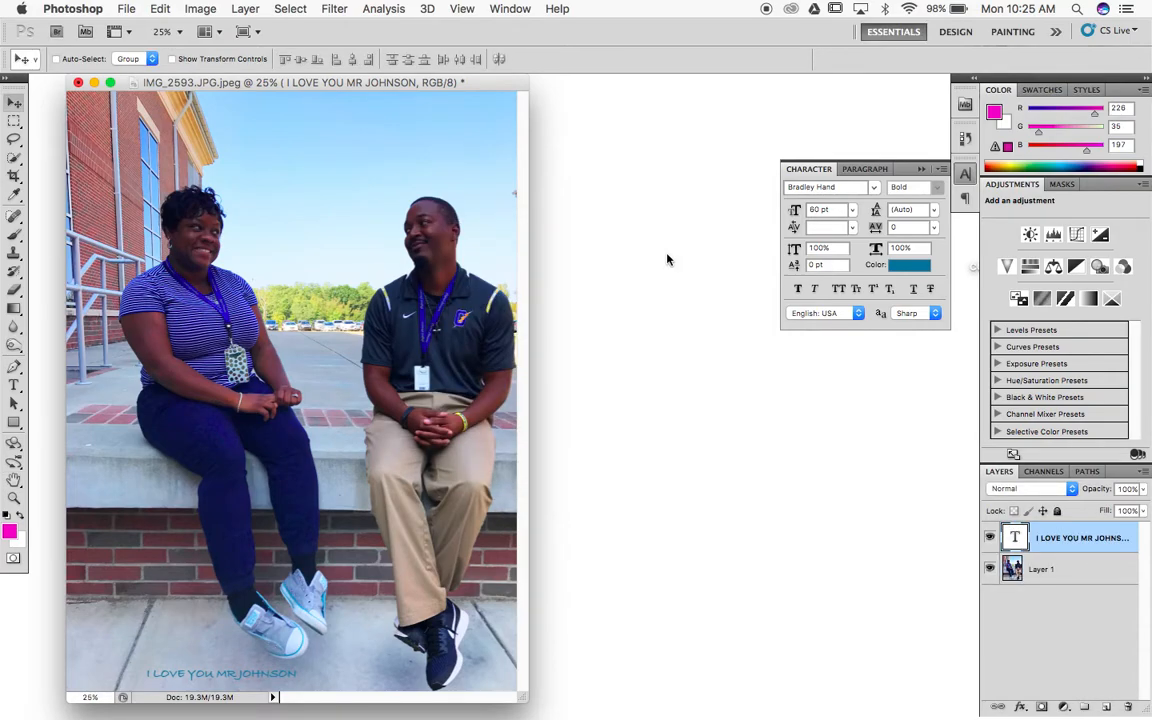
- Quit Photoshop without saving changes to IMG_2593.JPG.jpeg, and reopen it from the problem report
{"action": "left_click", "coordinate": [668, 260]}
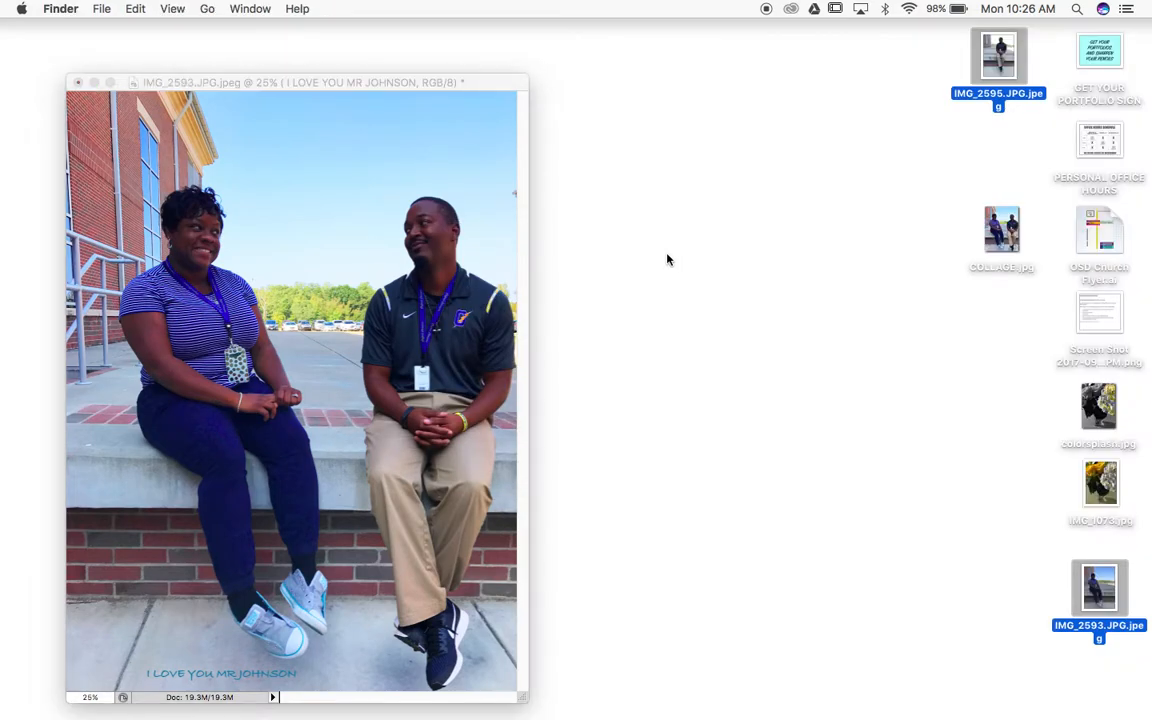
{"action": "left_click", "coordinate": [391, 215]}
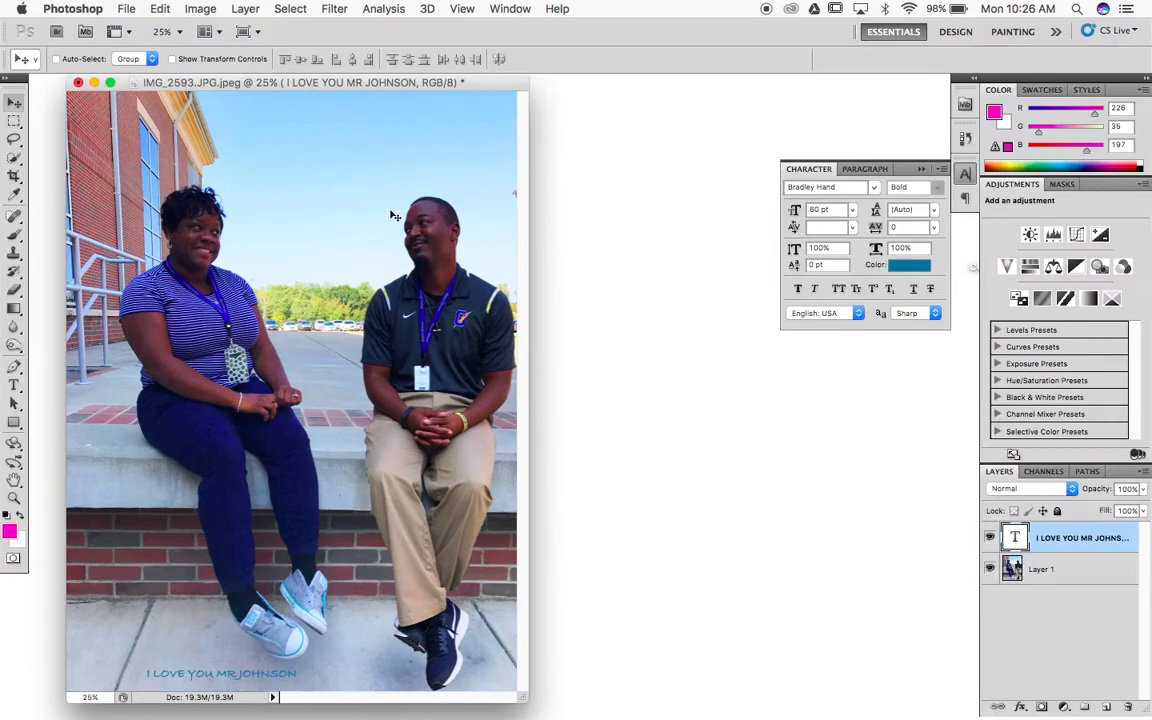
{"action": "left_click", "coordinate": [84, 8]}
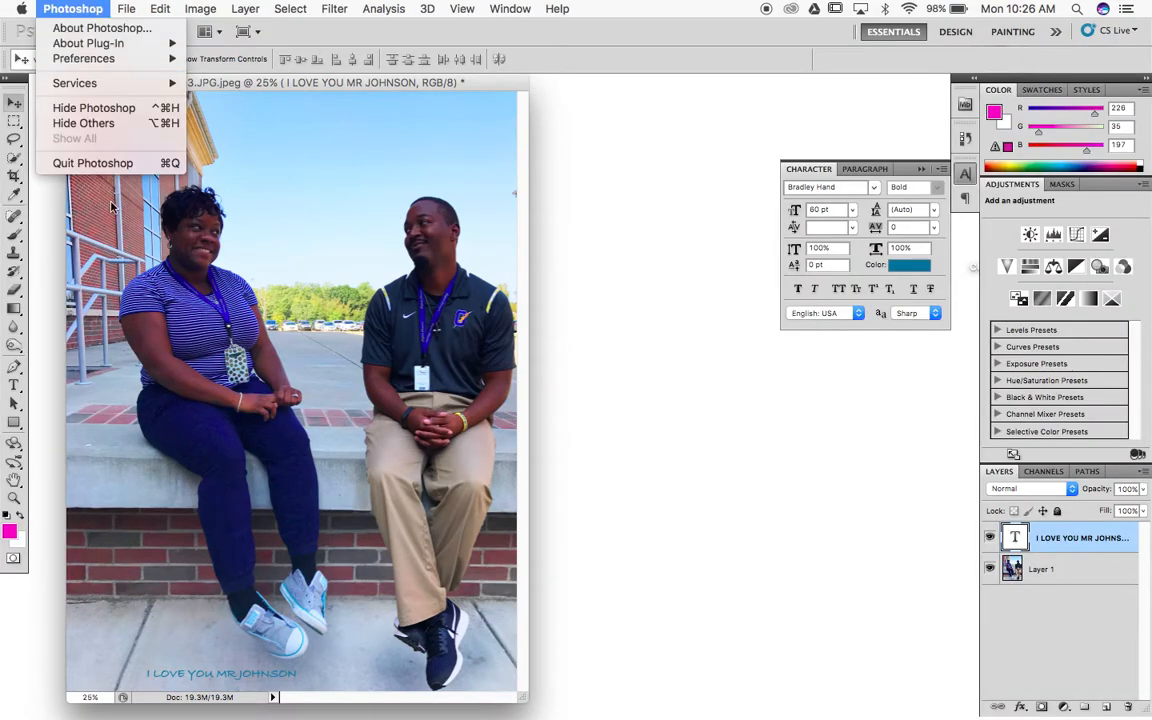
{"action": "left_click", "coordinate": [100, 162]}
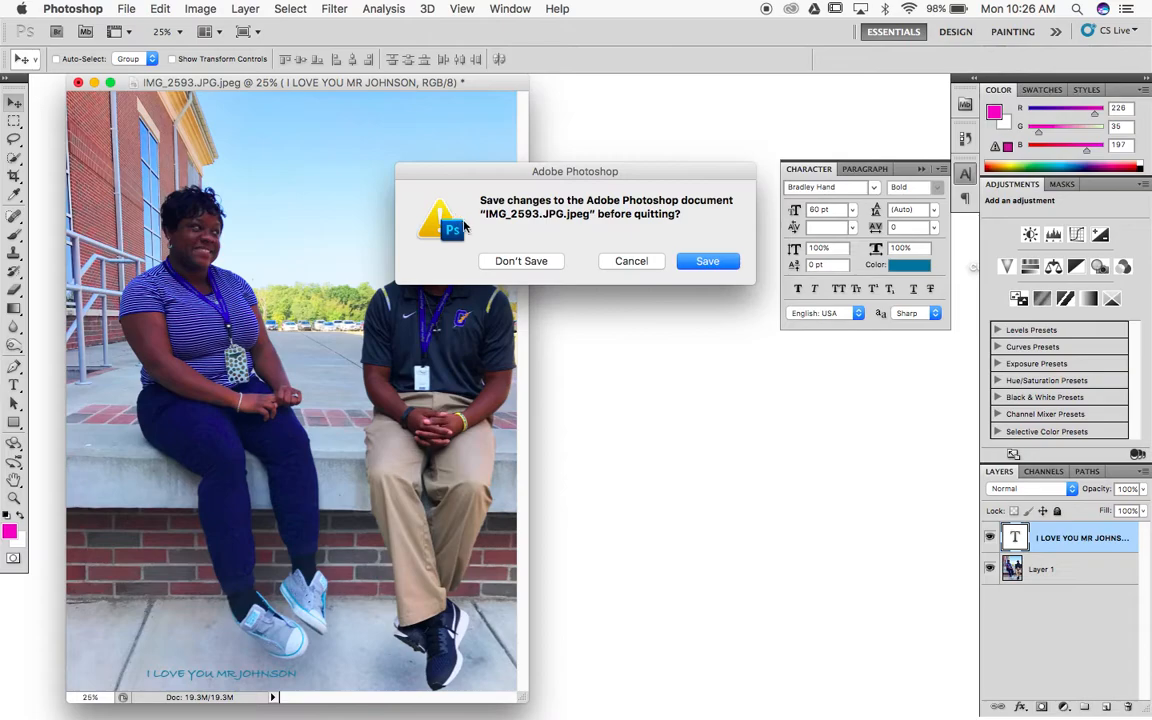
{"action": "left_click", "coordinate": [501, 266]}
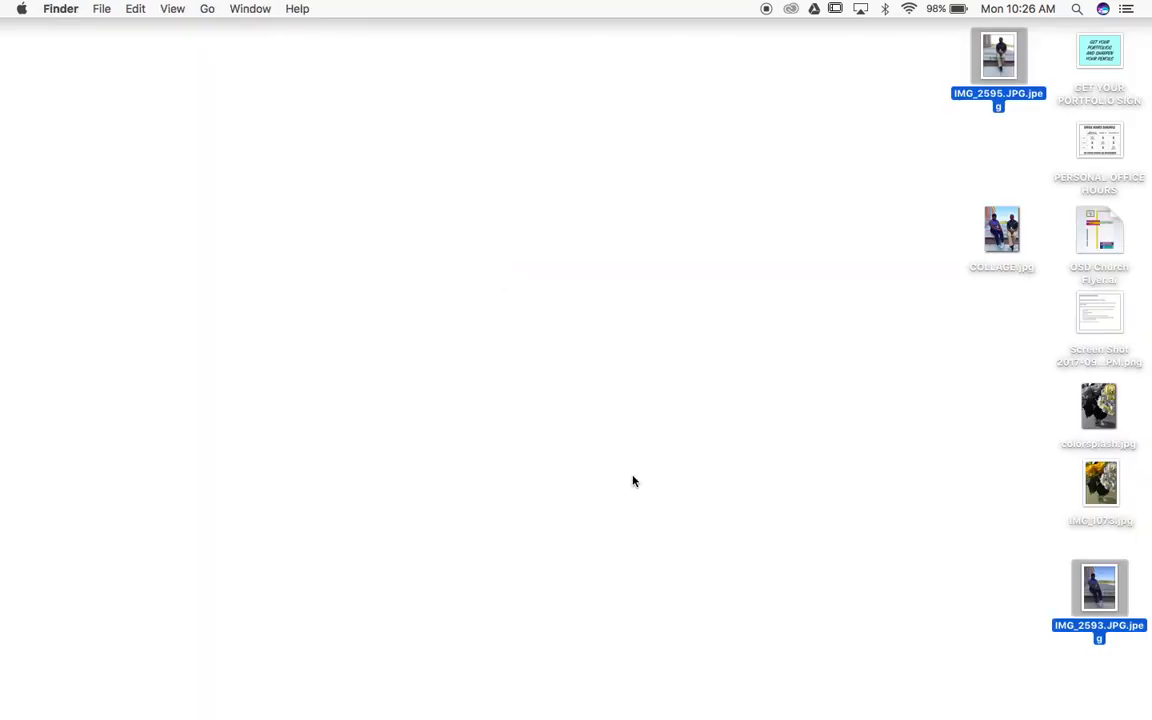
{"action": "mouse_move", "coordinate": [730, 700]}
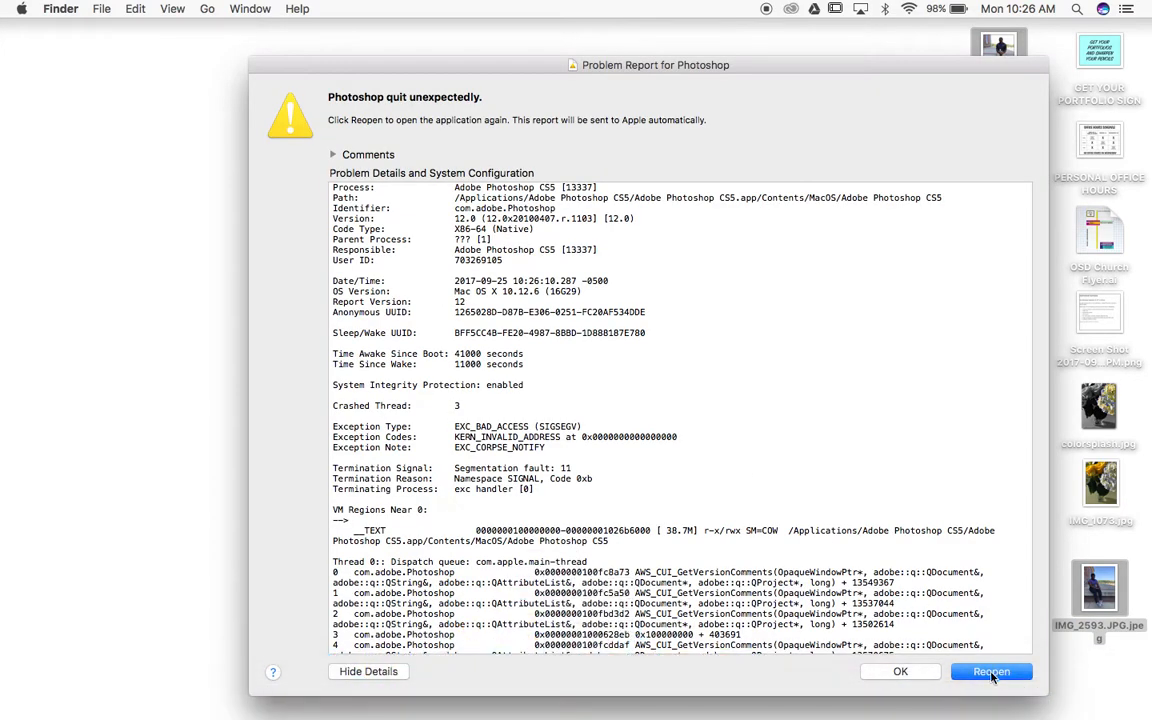
{"action": "left_click", "coordinate": [992, 672]}
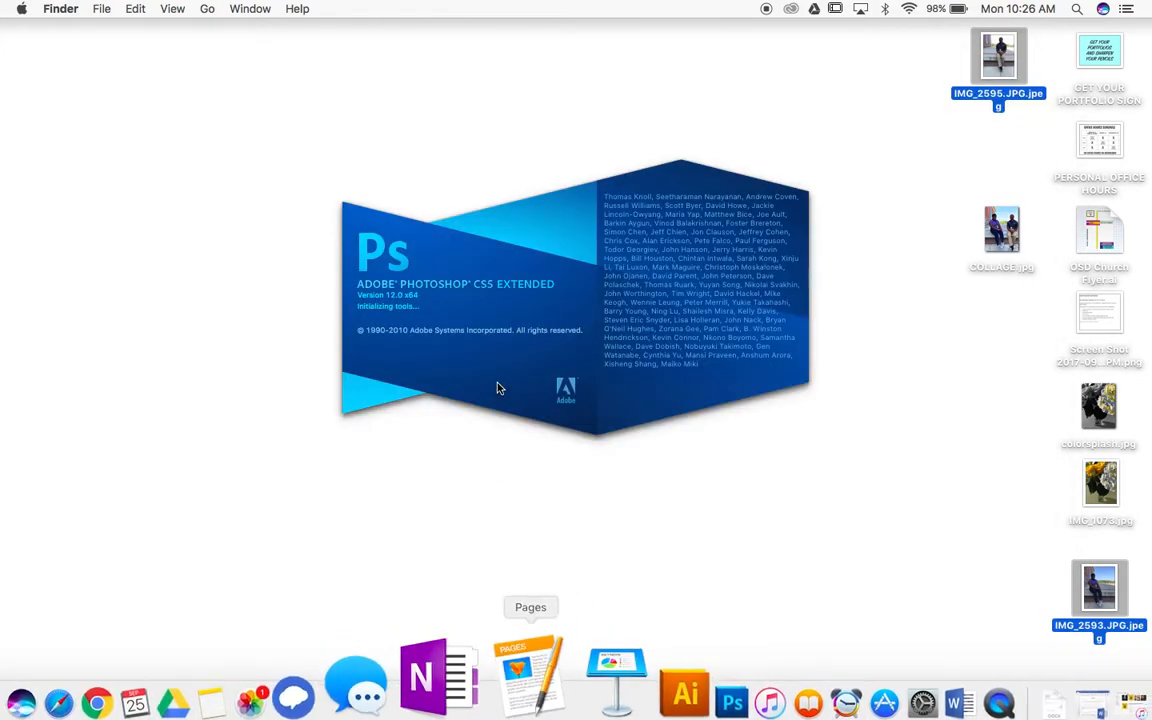
- Switch to the EDITING IN PHOTOSHOP presentation in Keynote and duplicate the COLORSPLASH slide
{"action": "left_click", "coordinate": [548, 675]}
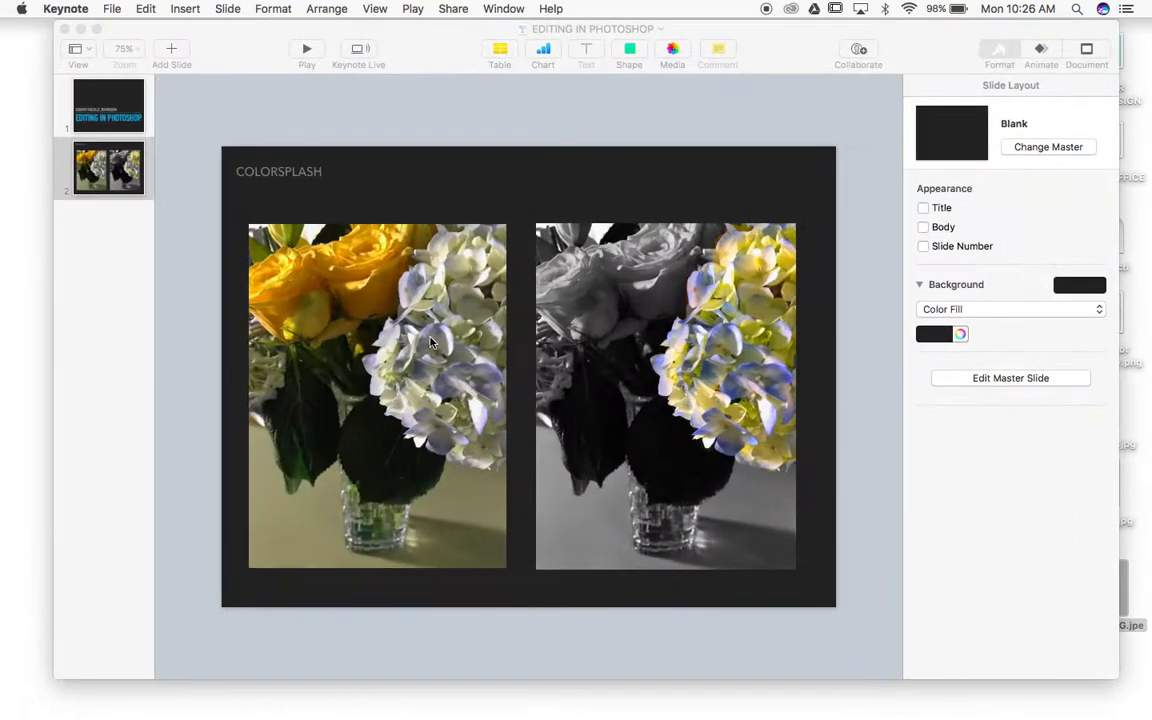
{"action": "left_click_drag", "start_coordinate": [257, 48], "coordinate": [214, 49]}
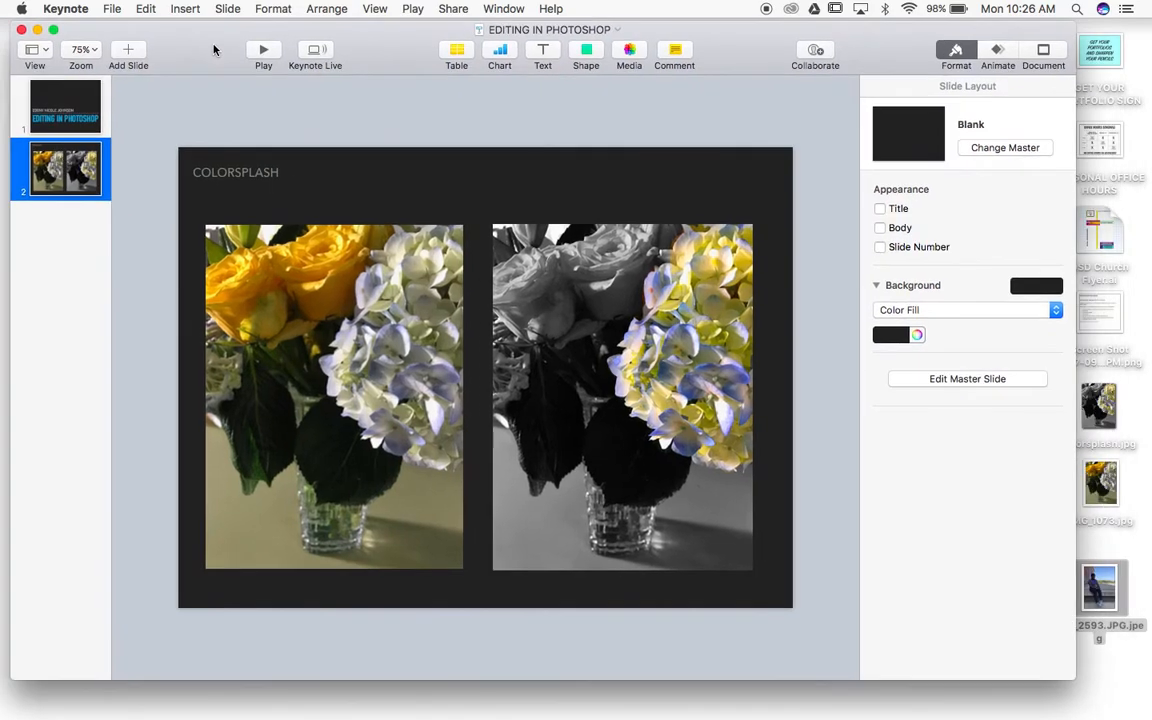
{"action": "left_click", "coordinate": [77, 173]}
{"action": "key", "text": "super+d"}
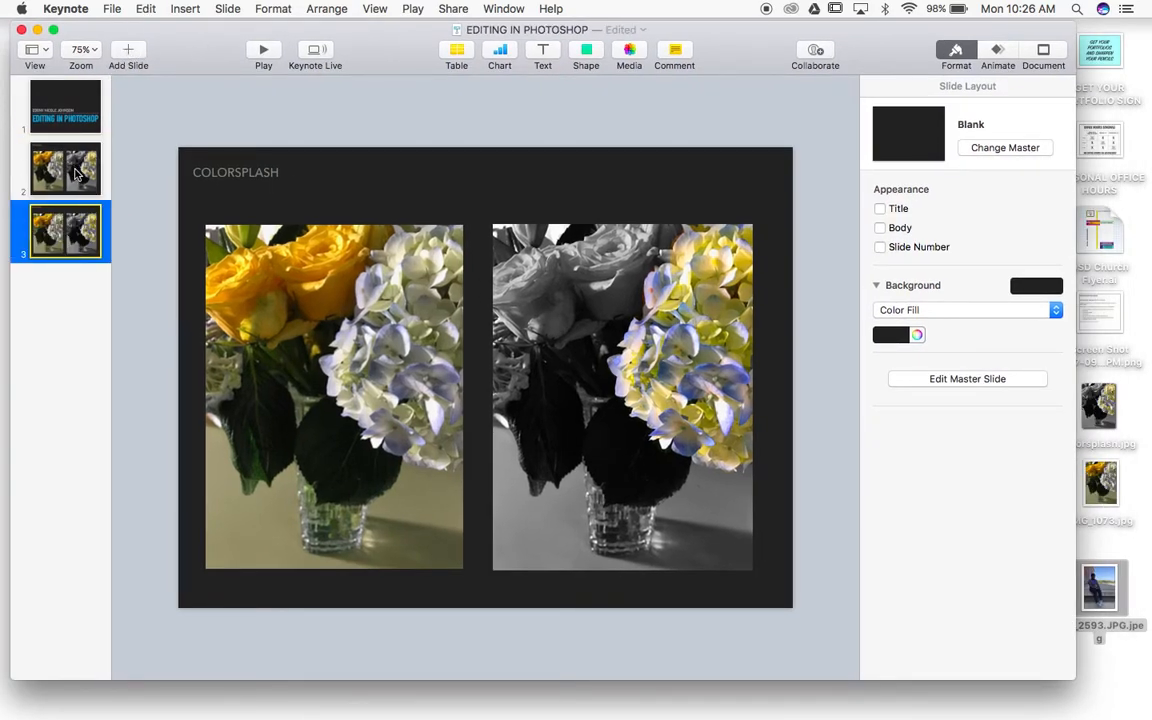
- Delete both flower photos from the duplicated COLORSPLASH slide
{"action": "left_click", "coordinate": [340, 358]}
{"action": "left_click", "coordinate": [566, 391], "text": "shift"}
{"action": "key", "text": "Delete"}
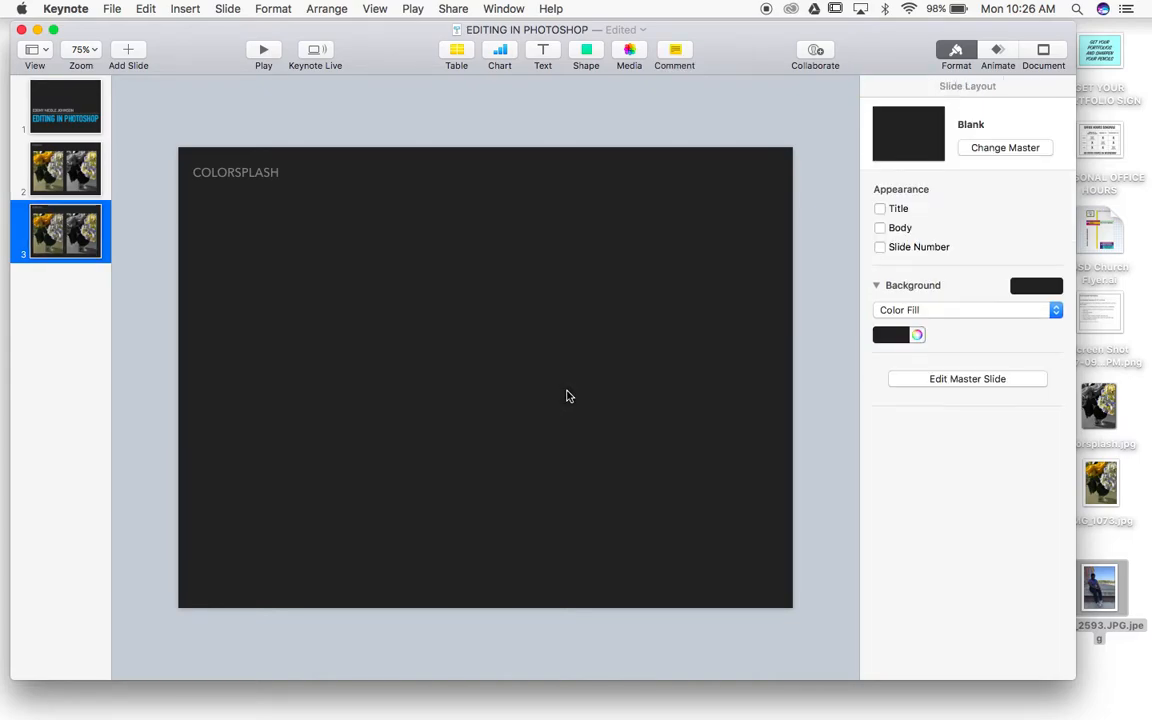
- Replace the COLORSPLASH caption on the third slide with COLLAGE PHOTOGRAPHS
{"action": "left_click", "coordinate": [249, 175]}
{"action": "double_click", "coordinate": [250, 174]}
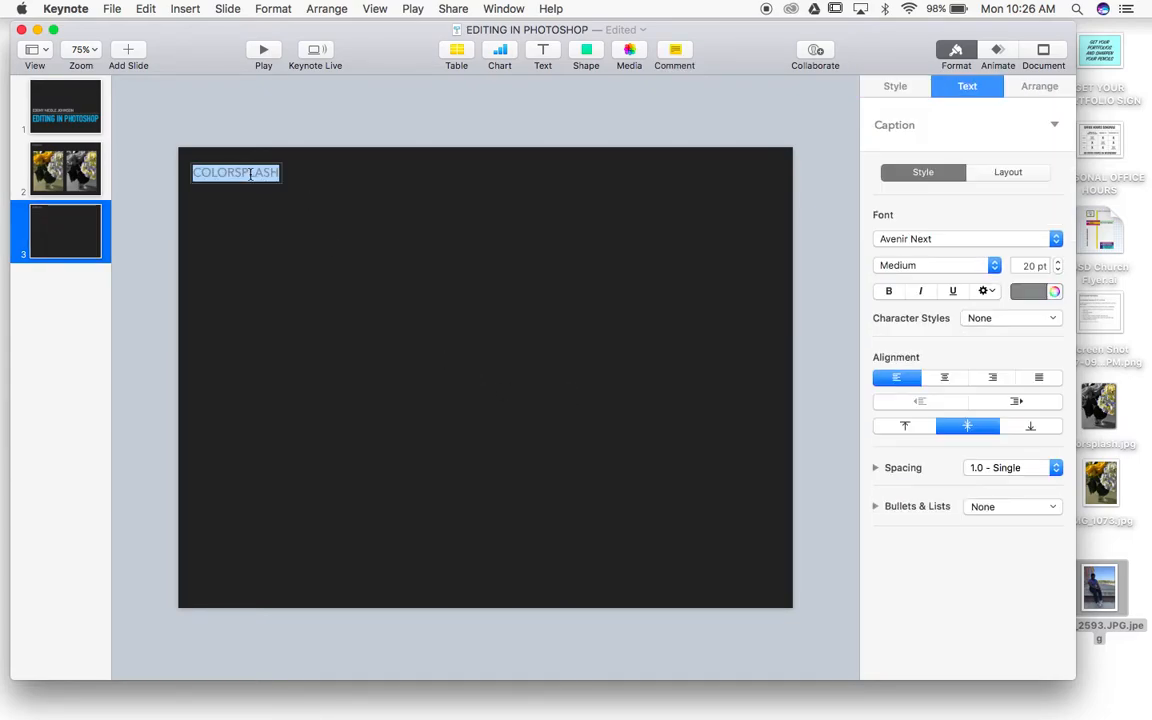
{"action": "key", "text": "BackSpace"}
{"action": "type", "text": "COLLAG"}
{"action": "type", "text": "E"}
{"action": "type", "text": " SHOT"}
{"action": "key", "text": "BackSpace"}
{"action": "key", "text": "BackSpace"}
{"action": "key", "text": "BackSpace"}
{"action": "key", "text": "BackSpace"}
{"action": "key", "text": "BackSpace"}
{"action": "type", "text": "PH"}
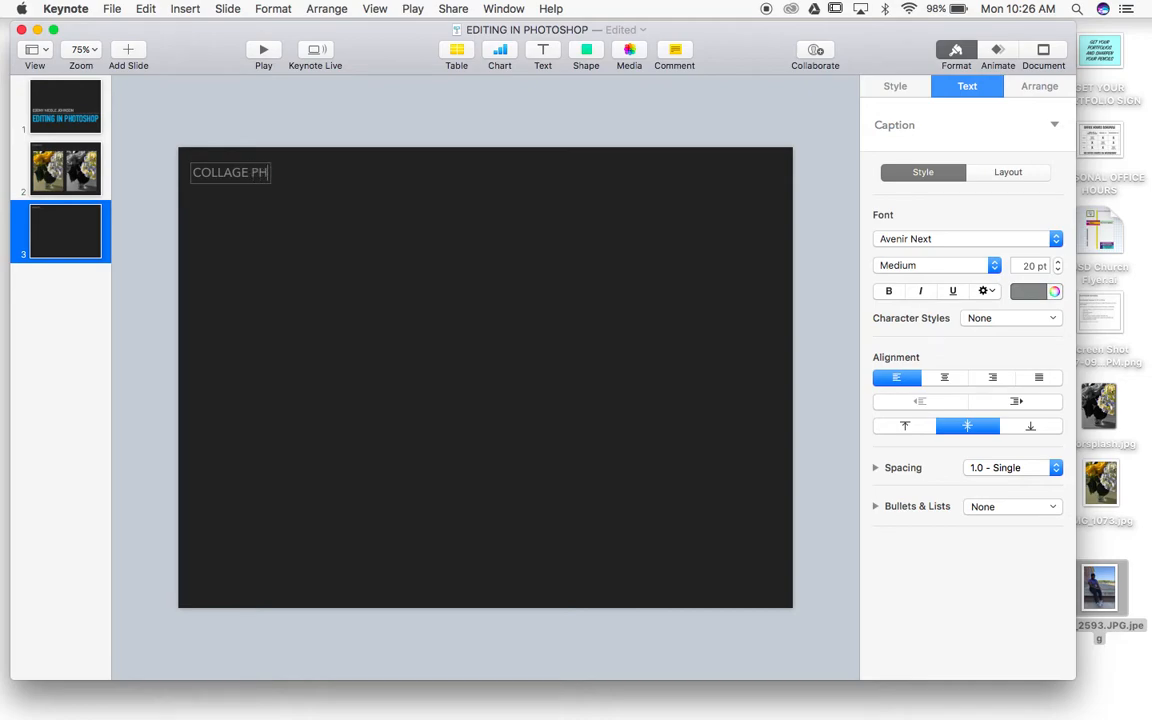
{"action": "type", "text": "OTOGRAPHS"}
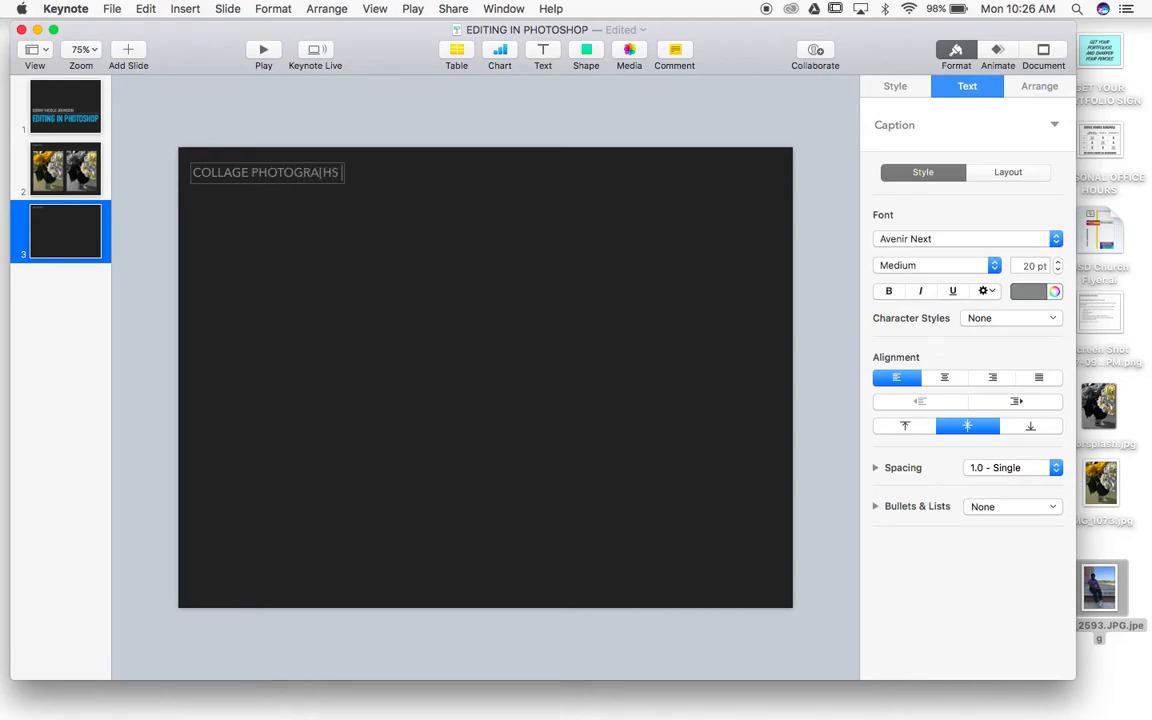
{"action": "key", "text": "BackSpace"}
{"action": "key", "text": "BackSpace"}
{"action": "type", "text": "PHS"}
{"action": "left_click", "coordinate": [169, 206]}
- Uncover the desktop image files and add IMG_2593.JPG.jpeg, IMG_2595.JPG.jpeg and COLLAGE.jpg to the COLLAGE PHOTOGRAPHS slide
{"action": "left_click_drag", "start_coordinate": [735, 51], "coordinate": [613, 7]}
{"action": "left_click", "coordinate": [1026, 177]}
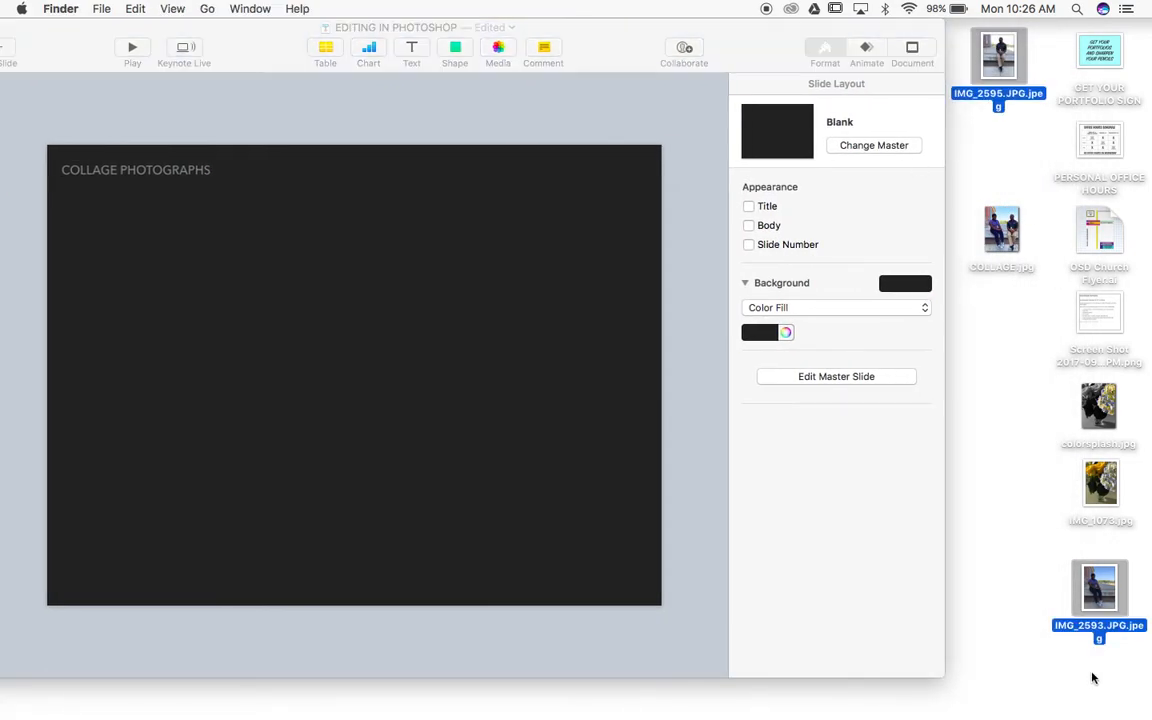
{"action": "left_click", "coordinate": [1051, 597]}
{"action": "left_click_drag", "start_coordinate": [1099, 590], "coordinate": [365, 404]}
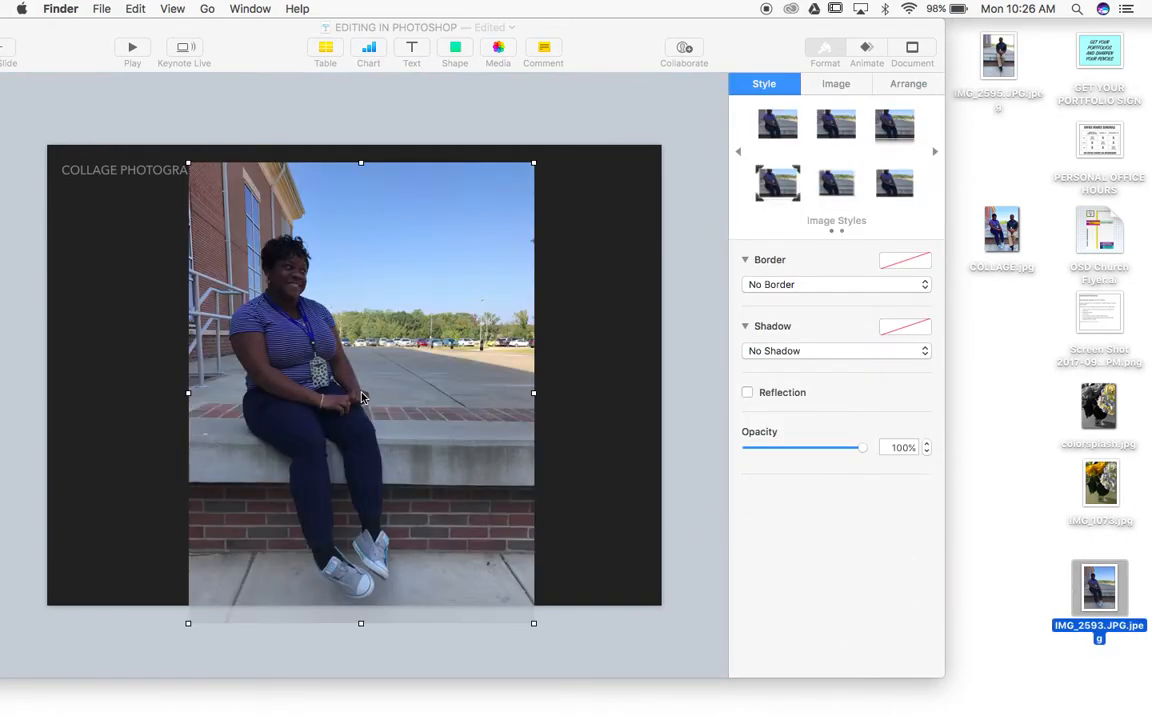
{"action": "left_click_drag", "start_coordinate": [1010, 347], "coordinate": [573, 303]}
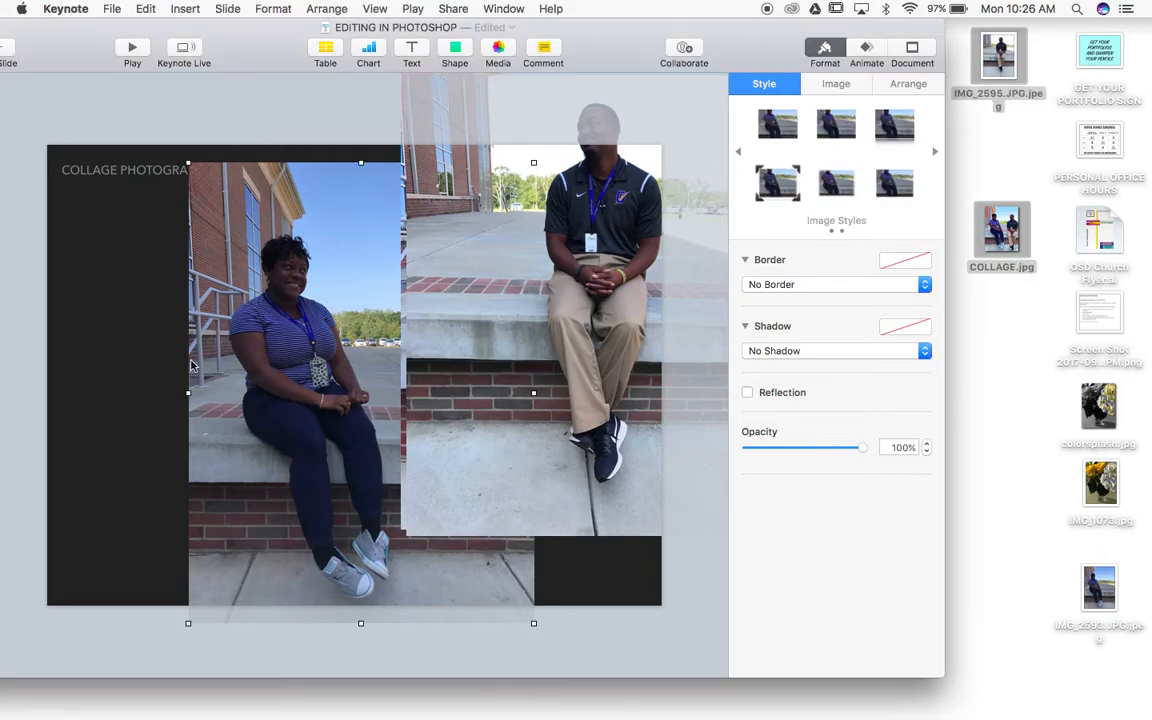
- Shrink the IMG_2593 photo of the woman to a small picture and place it on the slide's left side below the caption
{"action": "left_click", "coordinate": [118, 371]}
{"action": "left_click_drag", "start_coordinate": [230, 338], "coordinate": [137, 330]}
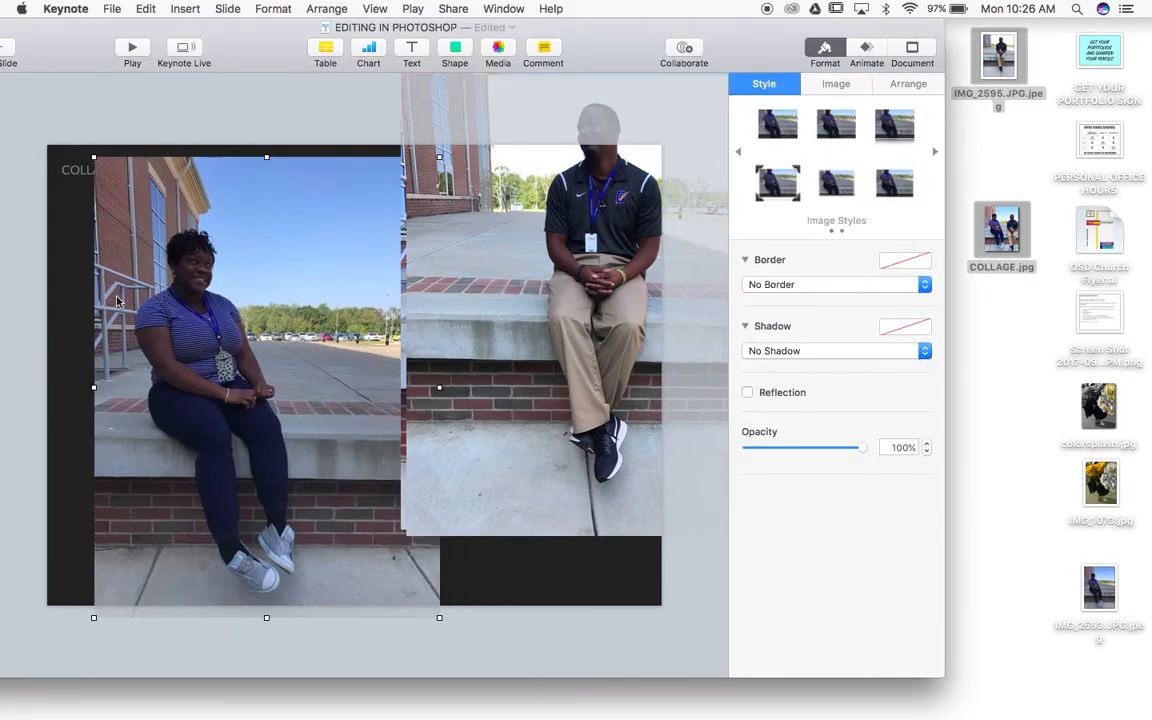
{"action": "left_click_drag", "start_coordinate": [110, 272], "coordinate": [72, 248]}
{"action": "left_click_drag", "start_coordinate": [396, 566], "coordinate": [265, 386]}
{"action": "left_click_drag", "start_coordinate": [182, 283], "coordinate": [192, 458]}
{"action": "left_click_drag", "start_coordinate": [274, 281], "coordinate": [215, 357]}
{"action": "left_click_drag", "start_coordinate": [168, 437], "coordinate": [192, 275]}
- Shrink the IMG_2595 photo of the man to a similar small size and place it below the woman's photo
{"action": "left_click_drag", "start_coordinate": [517, 280], "coordinate": [285, 332]}
{"action": "left_click_drag", "start_coordinate": [168, 126], "coordinate": [364, 387]}
{"action": "left_click_drag", "start_coordinate": [418, 500], "coordinate": [268, 510]}
- Reduce the woman's photo a little more and align its left edge with the caption above it
{"action": "left_click", "coordinate": [139, 310]}
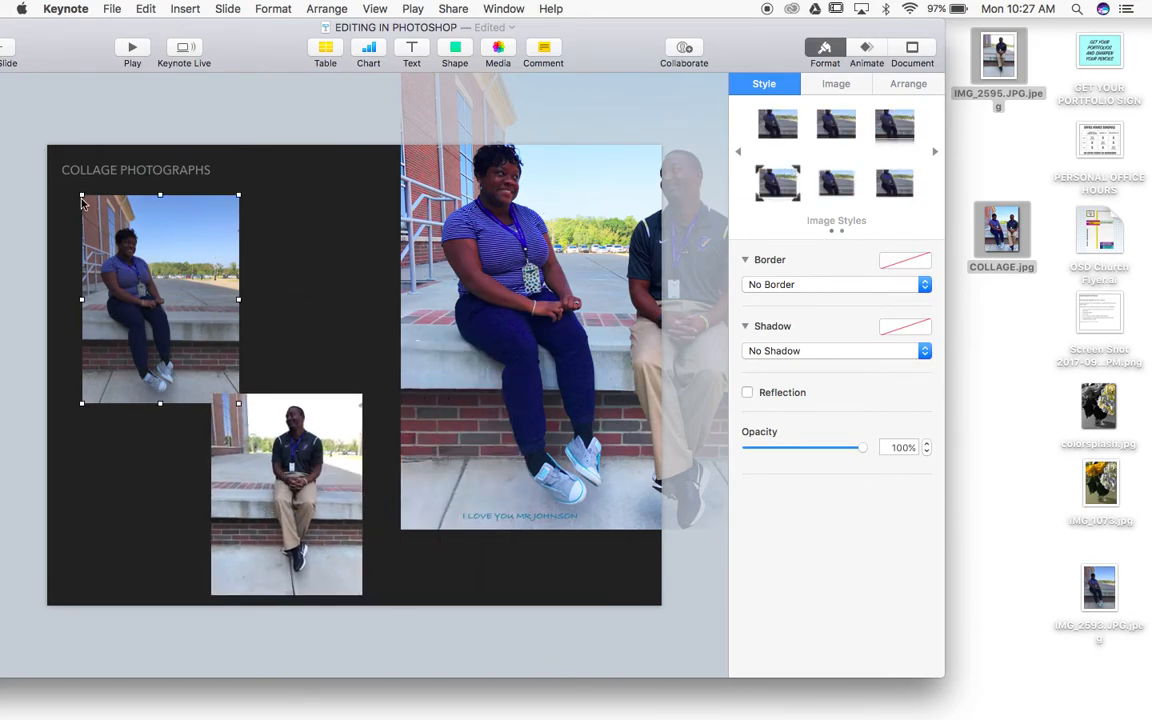
{"action": "left_click_drag", "start_coordinate": [80, 195], "coordinate": [100, 218]}
{"action": "left_click_drag", "start_coordinate": [182, 276], "coordinate": [144, 250]}
- Shrink the man's photo slightly and shift it left, and bring the large collage image fully onto the slide's right side
{"action": "left_click_drag", "start_coordinate": [292, 494], "coordinate": [254, 500]}
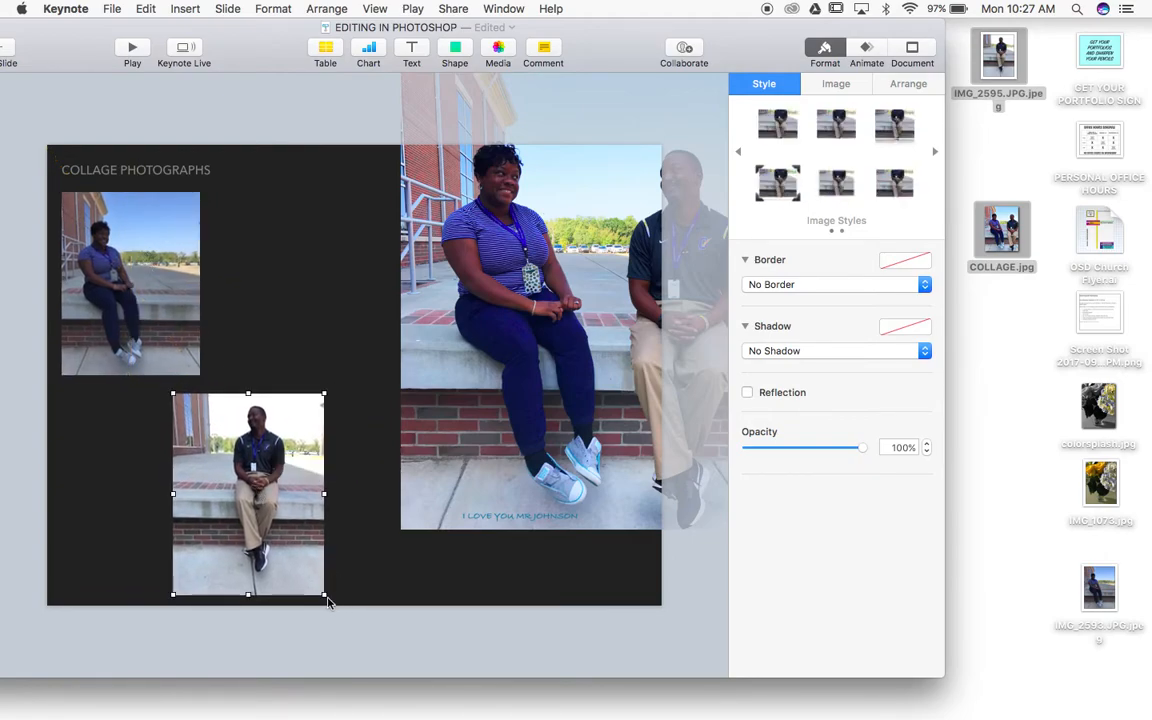
{"action": "left_click_drag", "start_coordinate": [321, 593], "coordinate": [314, 581]}
{"action": "left_click_drag", "start_coordinate": [260, 532], "coordinate": [267, 530]}
{"action": "left_click_drag", "start_coordinate": [510, 439], "coordinate": [406, 497]}
{"action": "left_click_drag", "start_coordinate": [259, 467], "coordinate": [203, 470]}
{"action": "mouse_move", "coordinate": [471, 265]}
{"action": "left_mouse_down"}
{"action": "mouse_move", "coordinate": [483, 270]}
{"action": "mouse_move", "coordinate": [475, 262]}
{"action": "left_mouse_up"}
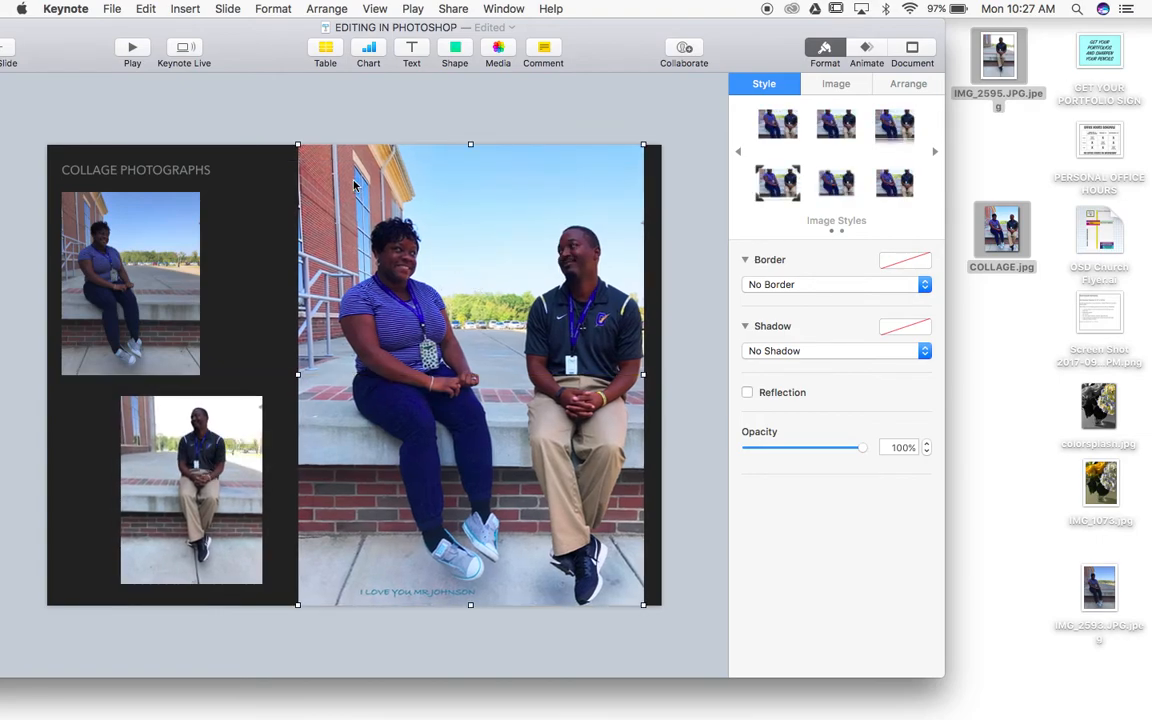
- Scale down the large collage image and position it so that a dark margin surrounds it on the slide's right side
{"action": "left_click_drag", "start_coordinate": [298, 145], "coordinate": [316, 170]}
{"action": "left_click_drag", "start_coordinate": [428, 238], "coordinate": [476, 263]}
{"action": "left_click", "coordinate": [289, 268]}
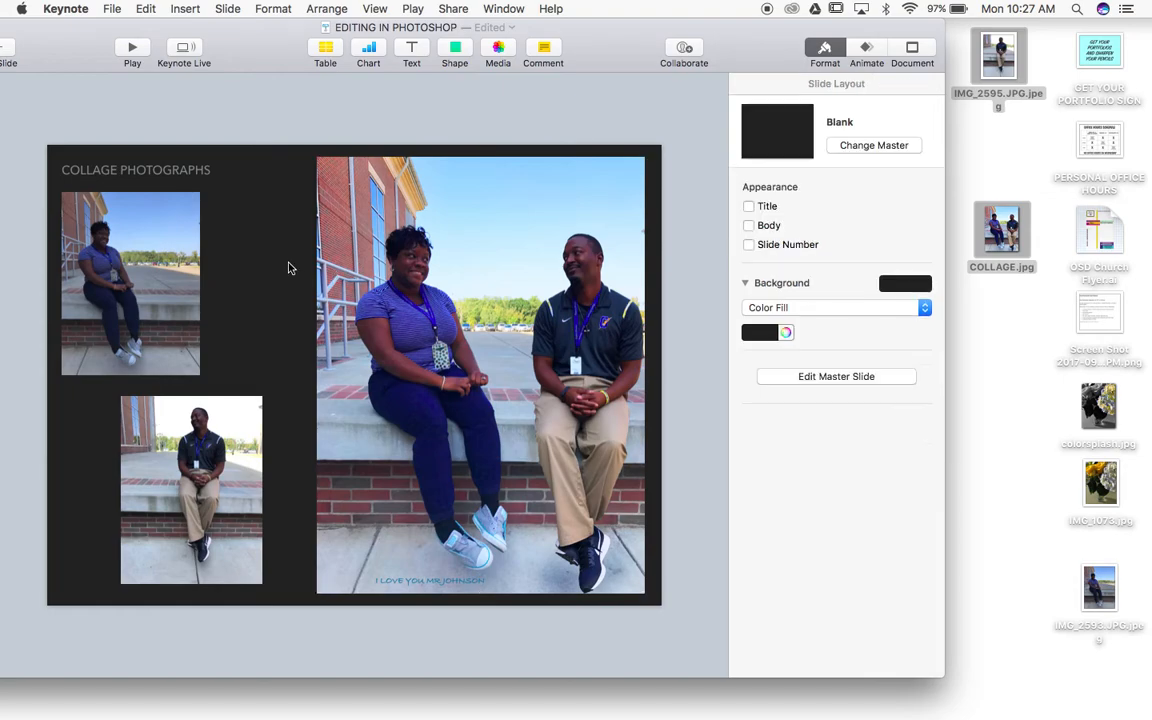
{"action": "left_click", "coordinate": [406, 170]}
{"action": "left_click_drag", "start_coordinate": [316, 163], "coordinate": [331, 180]}
{"action": "left_click_drag", "start_coordinate": [425, 262], "coordinate": [425, 262]}
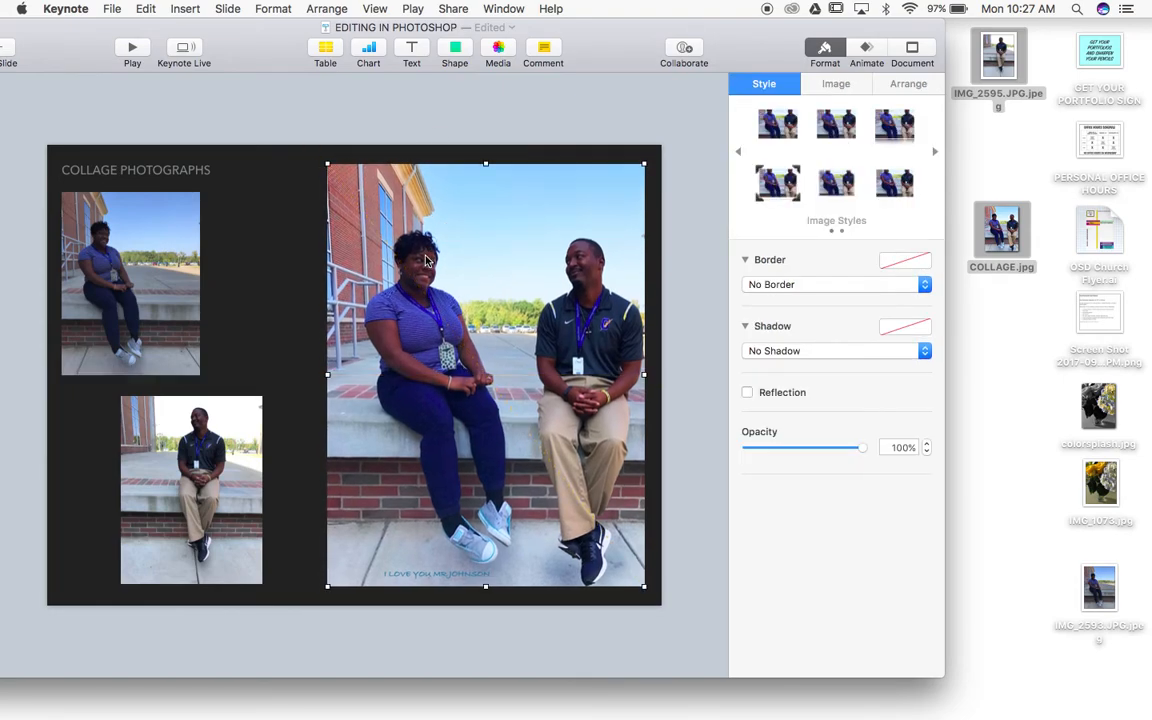
- Fine-tune the positions of the two small photos and apply the reflection image style to all three pictures
{"action": "left_click_drag", "start_coordinate": [231, 424], "coordinate": [249, 428]}
{"action": "left_click_drag", "start_coordinate": [183, 333], "coordinate": [184, 340]}
{"action": "left_click", "coordinate": [221, 485], "text": "shift"}
{"action": "left_click", "coordinate": [425, 352], "text": "shift"}
{"action": "left_click", "coordinate": [894, 125]}
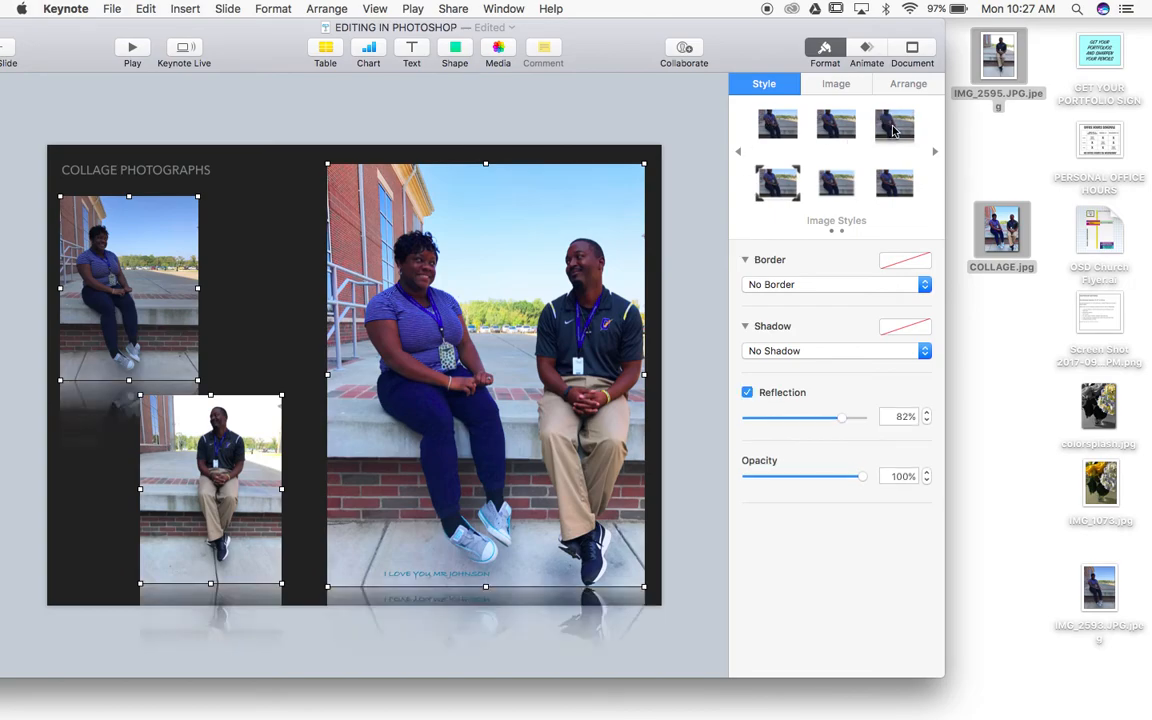
{"action": "left_click", "coordinate": [696, 412]}
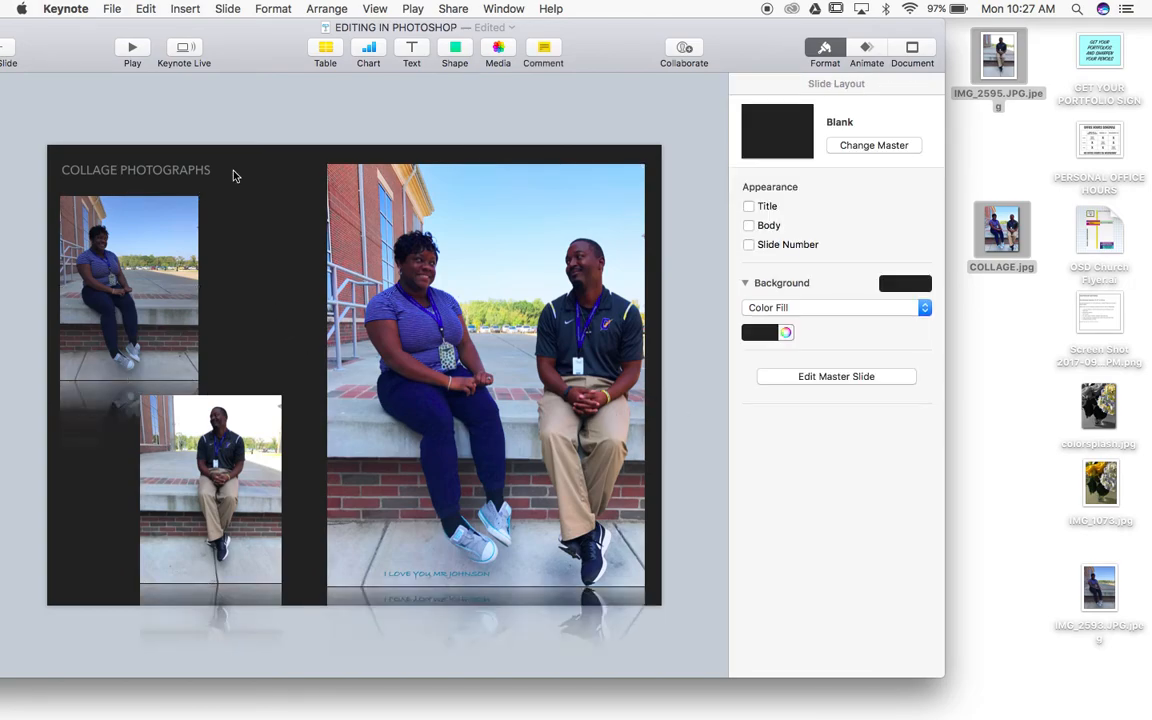
{"action": "left_click_drag", "start_coordinate": [237, 47], "coordinate": [334, 27]}
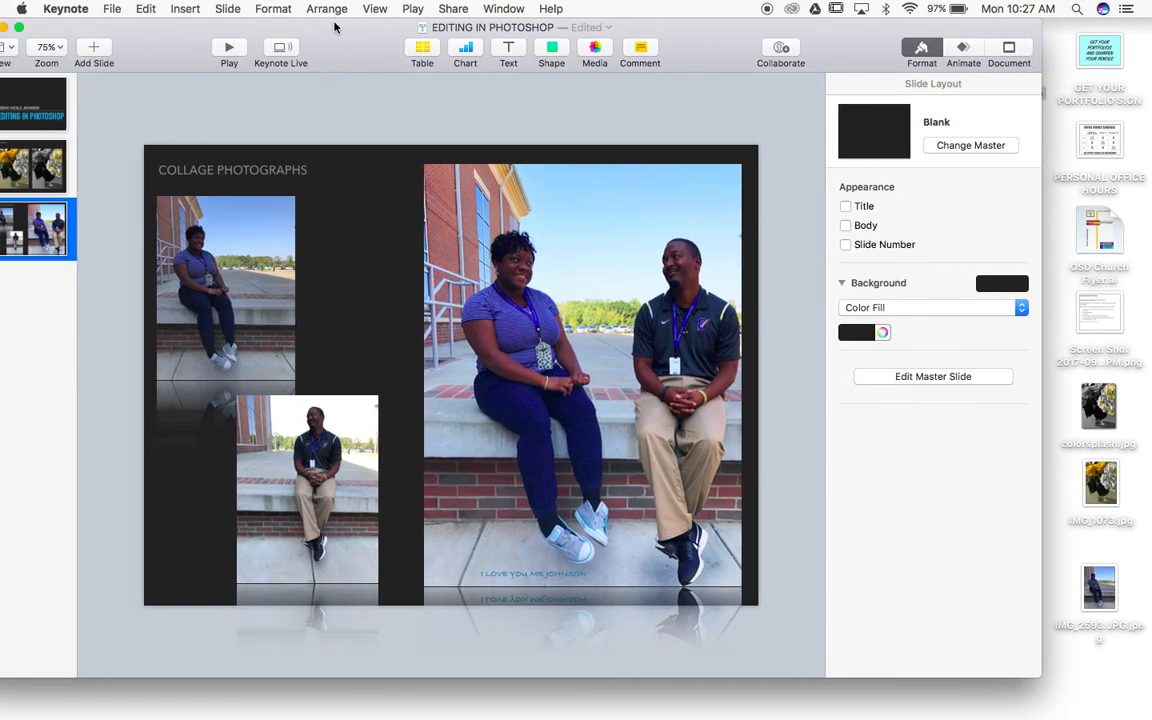